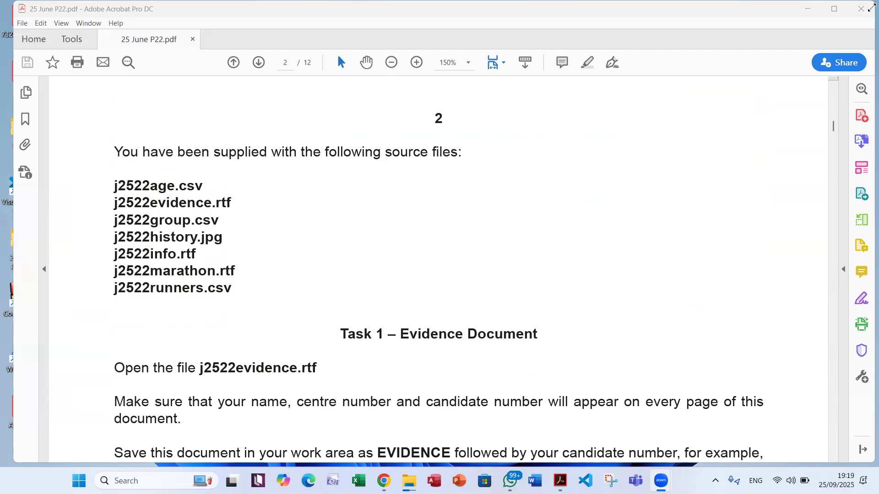
Open j2522evidence from the 25 June P22 folder, as Task 1 instructs, and enable editing of the document
{"action": "left_click_drag", "start_coordinate": [796, 10], "coordinate": [736, 106]}
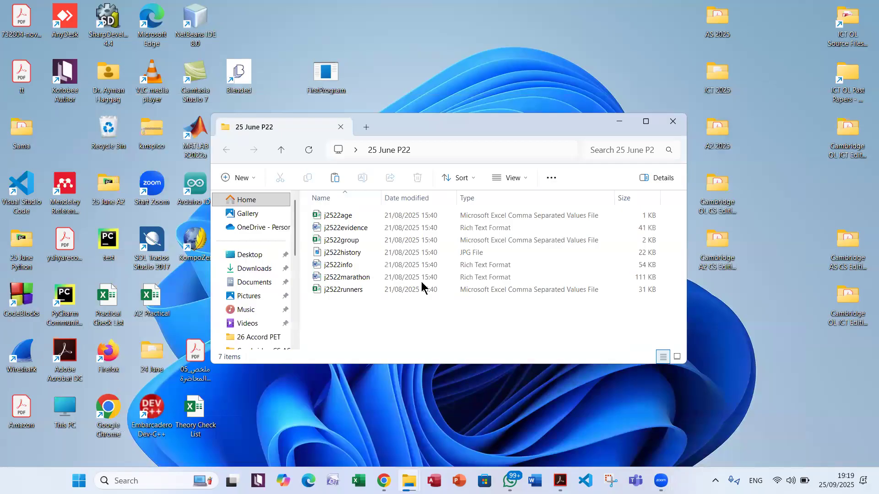
{"action": "left_click", "coordinate": [561, 481]}
{"action": "scroll", "coordinate": [418, 420], "scroll_direction": "down", "scroll_amount": 5}
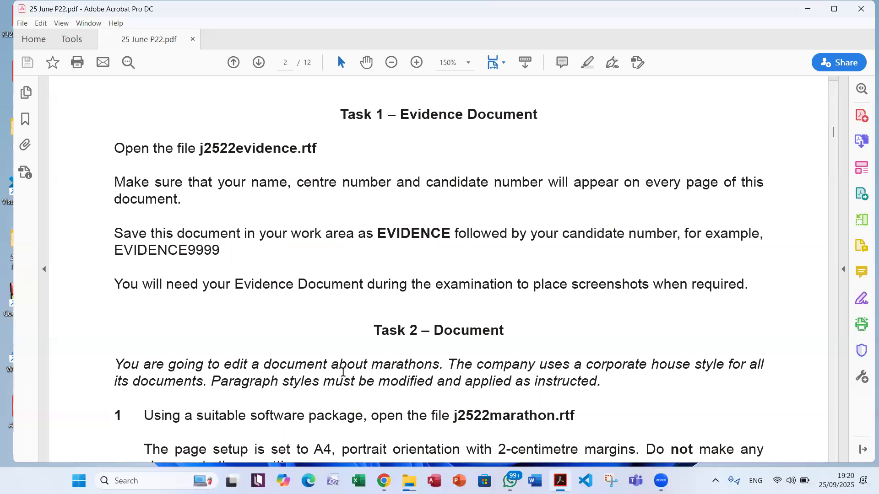
{"action": "mouse_move", "coordinate": [409, 481]}
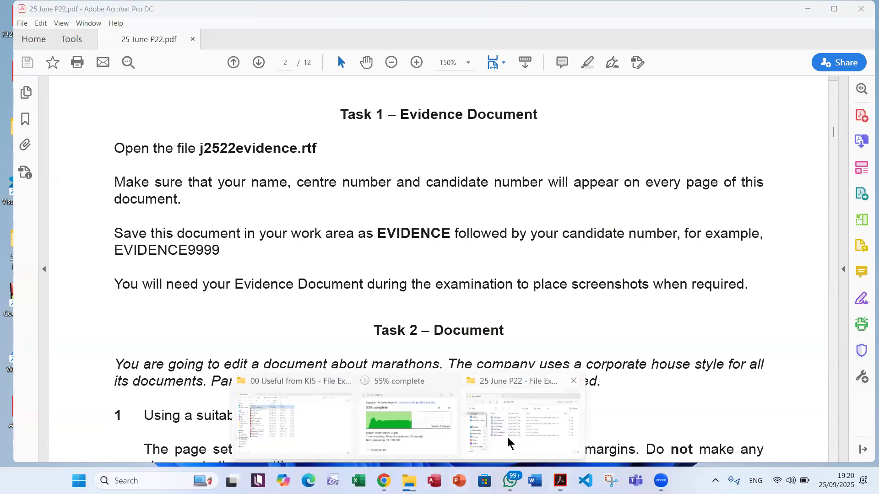
{"action": "left_click", "coordinate": [504, 440]}
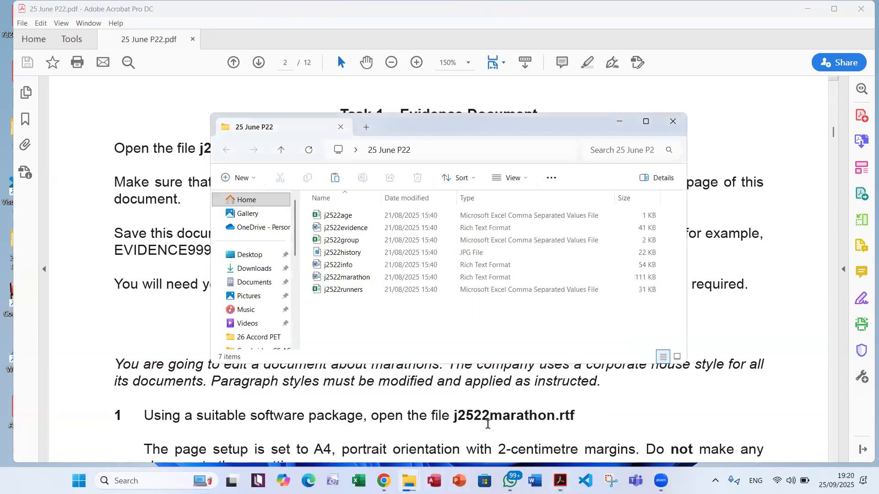
{"action": "left_click", "coordinate": [339, 227]}
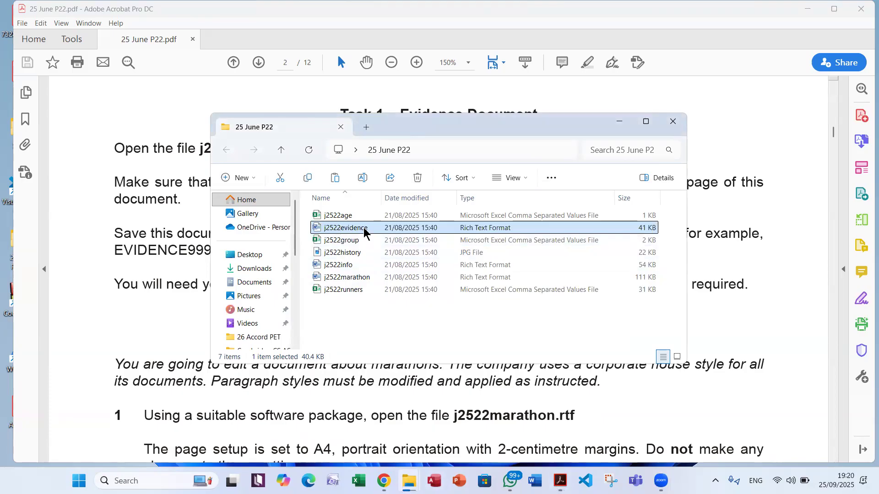
{"action": "double_click", "coordinate": [463, 227]}
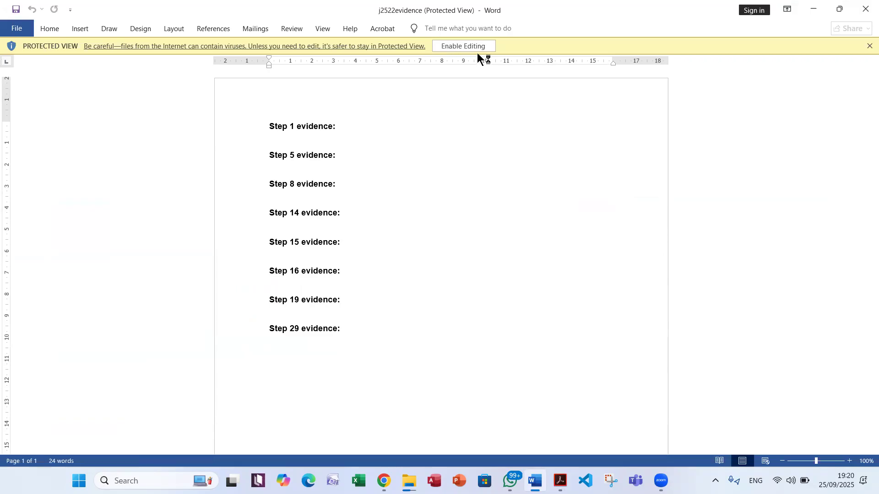
{"action": "left_click", "coordinate": [478, 51]}
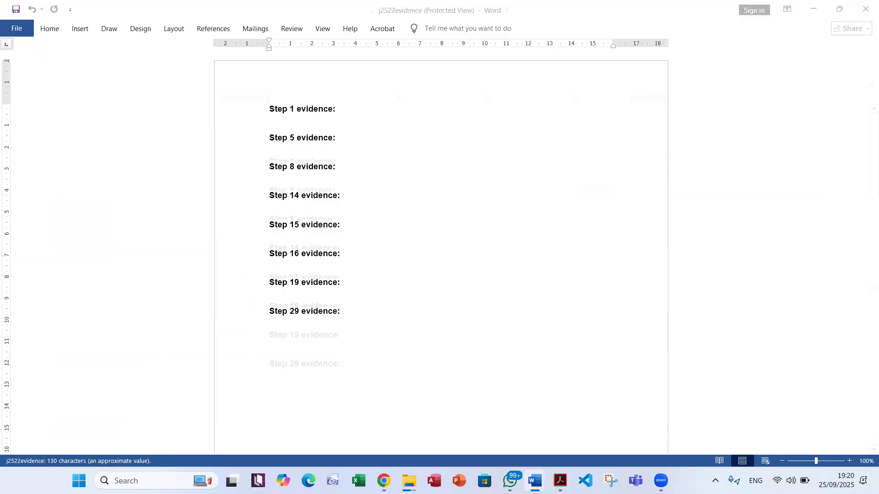
Insert a blank page header with the placeholder text "Name Name EG 0000" and return to the document body
{"action": "left_click", "coordinate": [560, 480]}
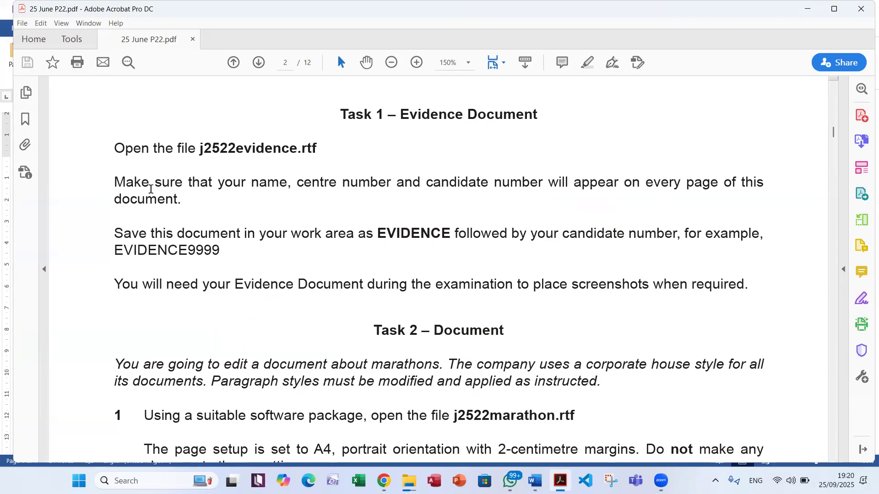
{"action": "key", "text": "alt+Tab"}
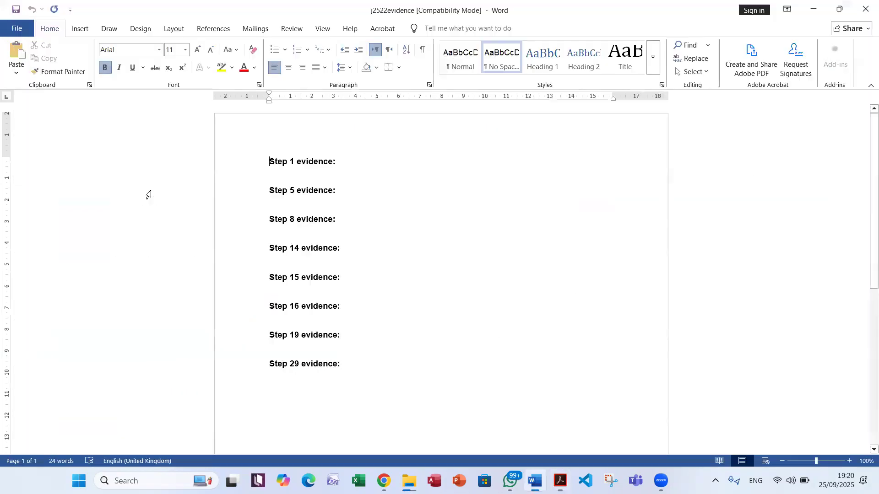
{"action": "left_click", "coordinate": [81, 29]}
{"action": "left_click", "coordinate": [503, 74]}
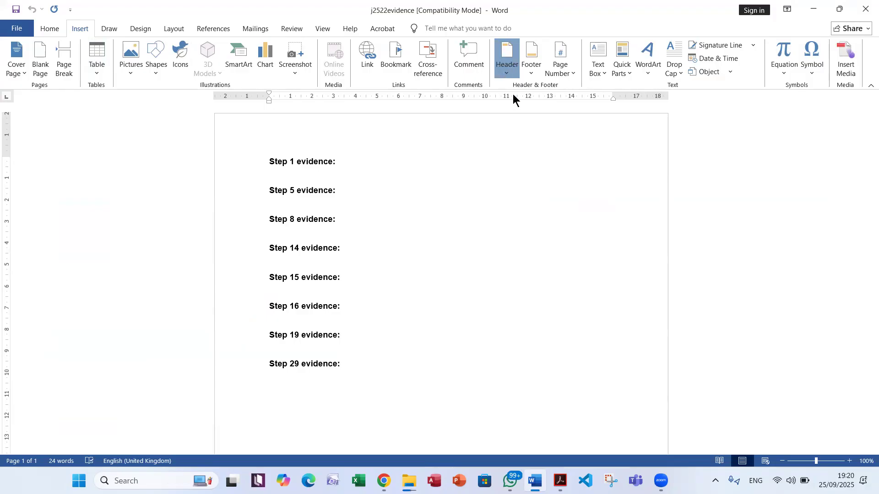
{"action": "left_click", "coordinate": [548, 130]}
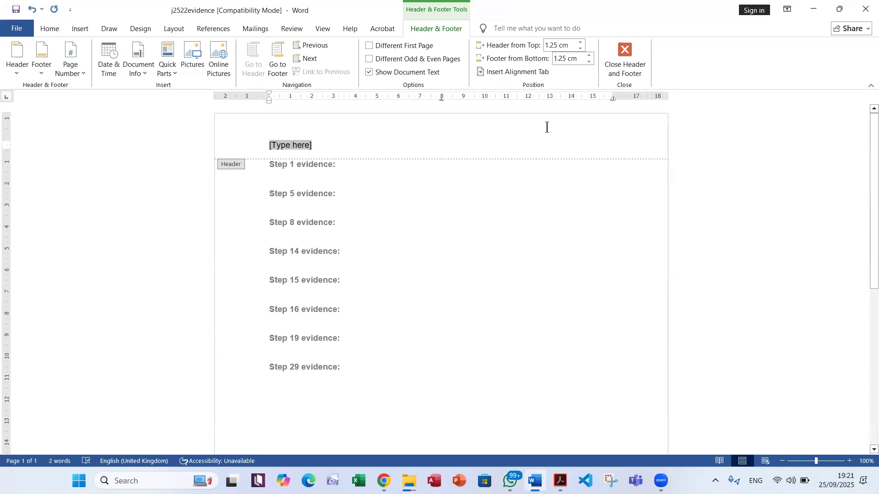
{"action": "type", "text": "Name Name EG"}
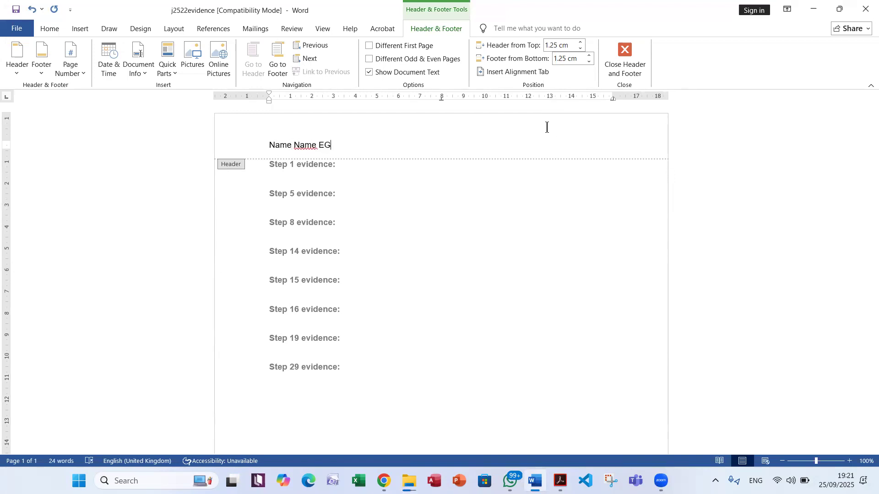
{"action": "type", "text": " 0000"}
{"action": "left_click", "coordinate": [637, 68]}
Switch to the 25 June P22 PDF and copy the word EVIDENCE from the Task 1 save instruction
{"action": "left_click", "coordinate": [560, 481]}
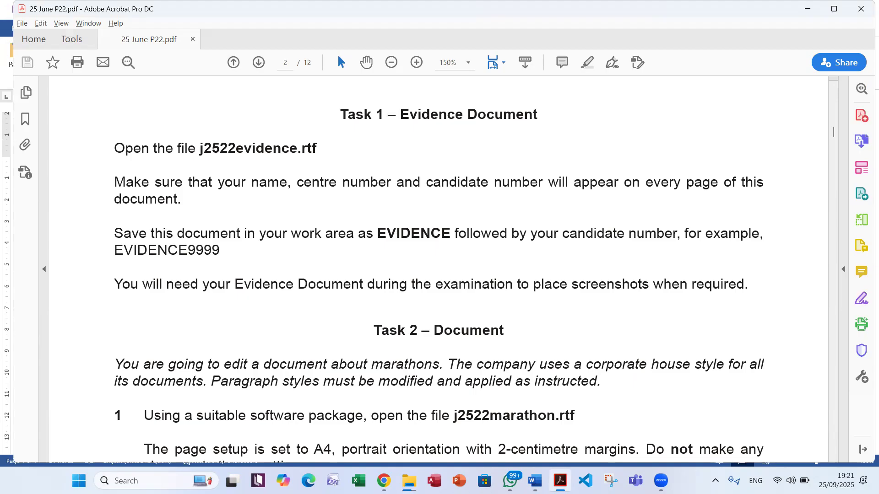
{"action": "left_click", "coordinate": [408, 480]}
{"action": "left_click", "coordinate": [519, 421]}
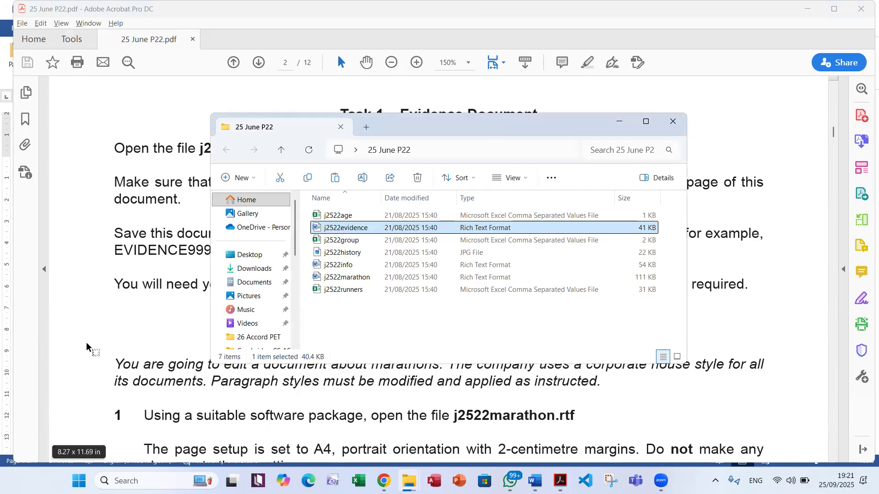
{"action": "left_click", "coordinate": [141, 266]}
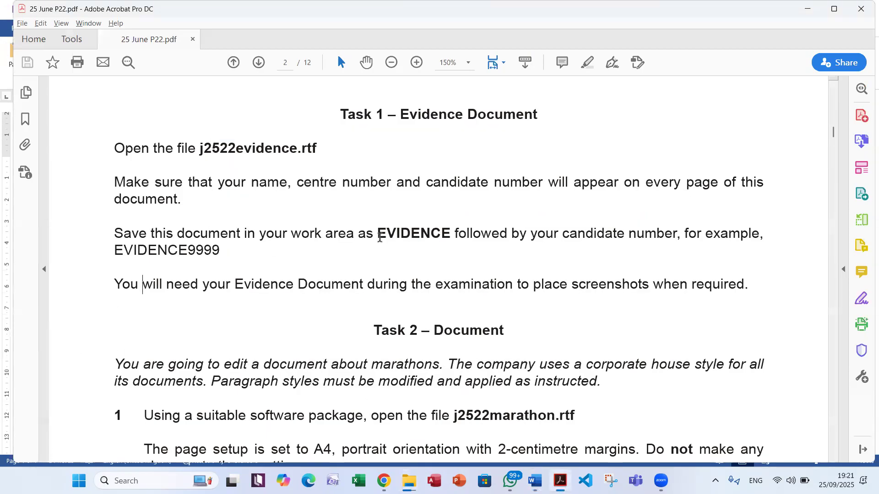
{"action": "left_click_drag", "start_coordinate": [377, 234], "coordinate": [449, 233]}
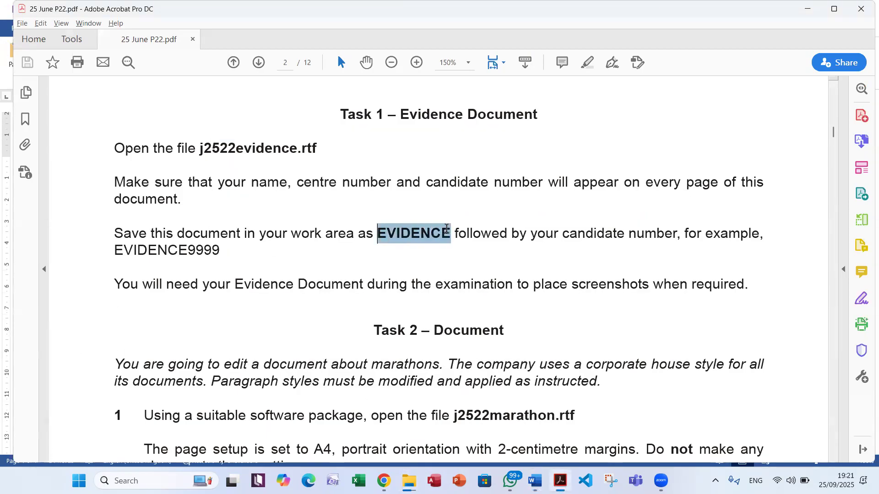
{"action": "right_click", "coordinate": [416, 240]}
{"action": "left_click", "coordinate": [435, 249]}
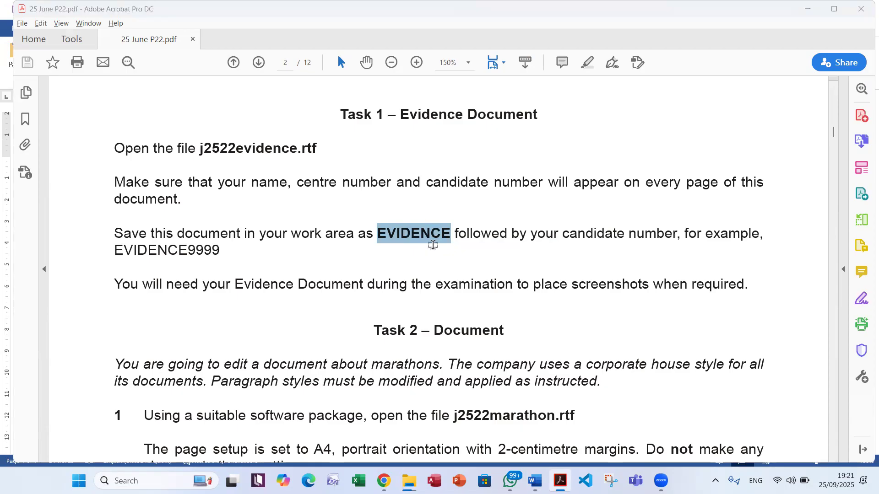
Save the evidence document in the 25 June P22 folder as a Word Document named EVIDENCE0000, accepting the file format upgrade
{"action": "key", "text": "alt+Tab"}
{"action": "key", "text": "alt+Tab"}
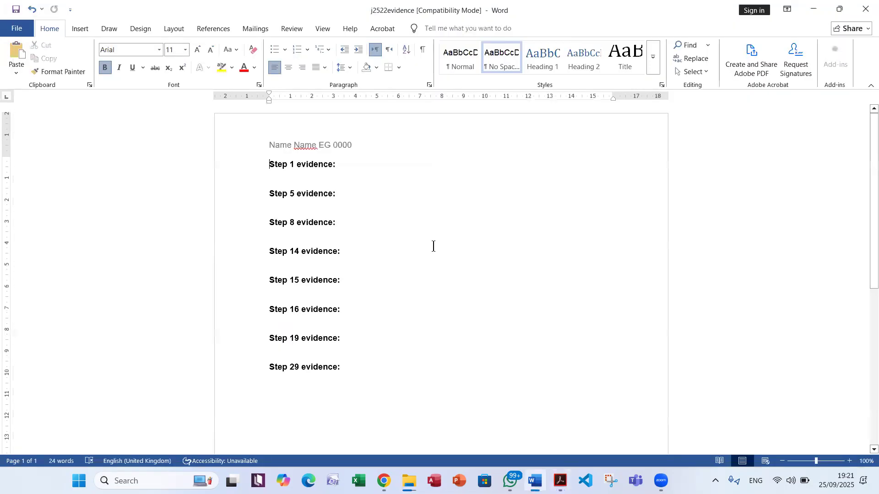
{"action": "left_click", "coordinate": [17, 28]}
{"action": "left_click", "coordinate": [46, 186]}
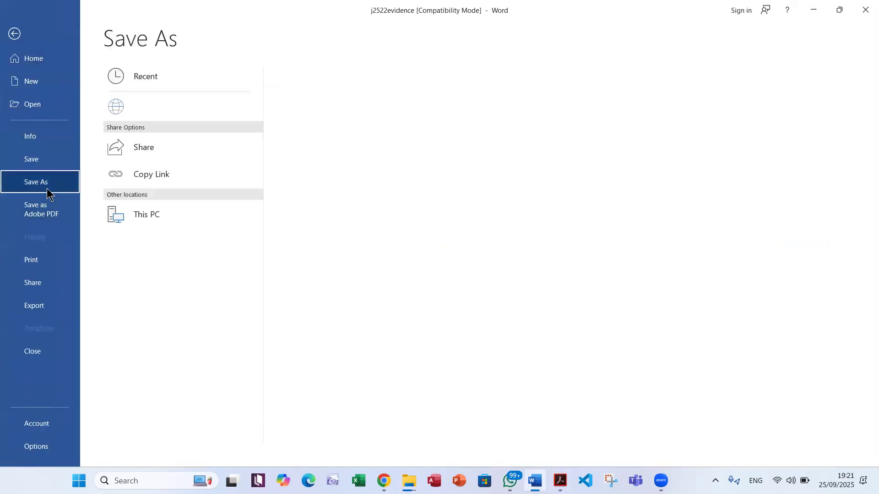
{"action": "left_click", "coordinate": [127, 266]}
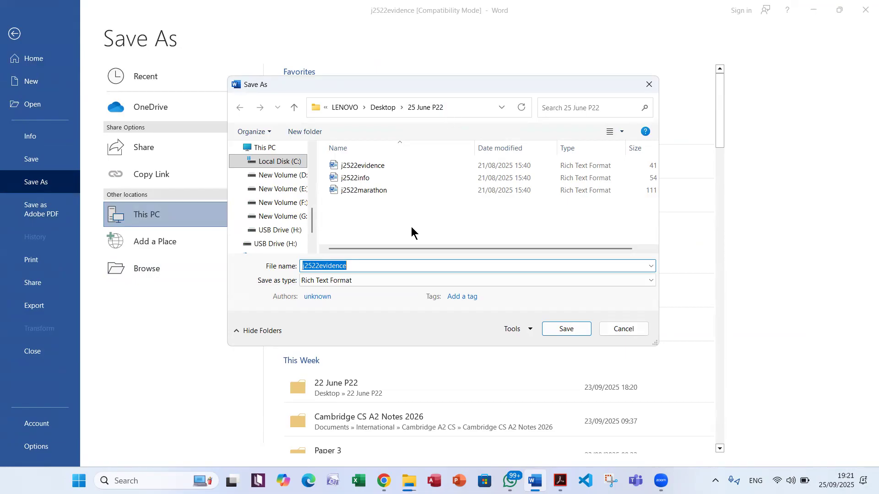
{"action": "left_click", "coordinate": [359, 281]}
{"action": "left_click", "coordinate": [358, 292]}
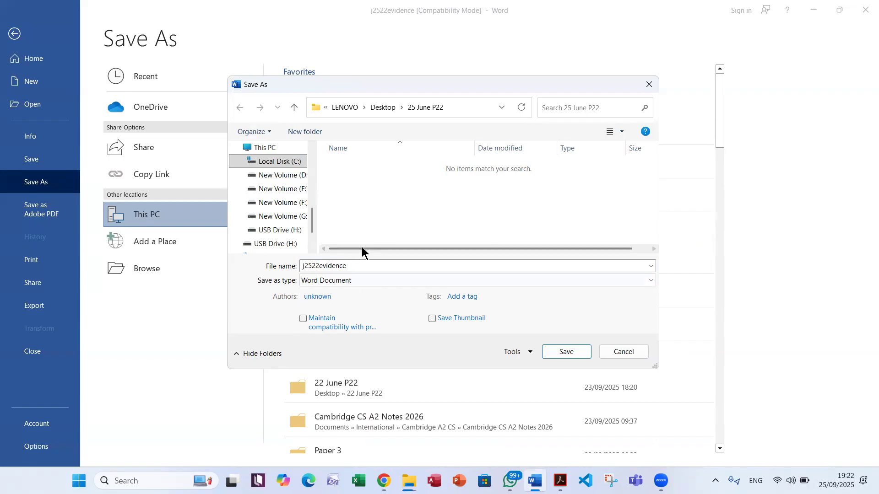
{"action": "double_click", "coordinate": [367, 262]}
{"action": "type", "text": "EVIDENCE"}
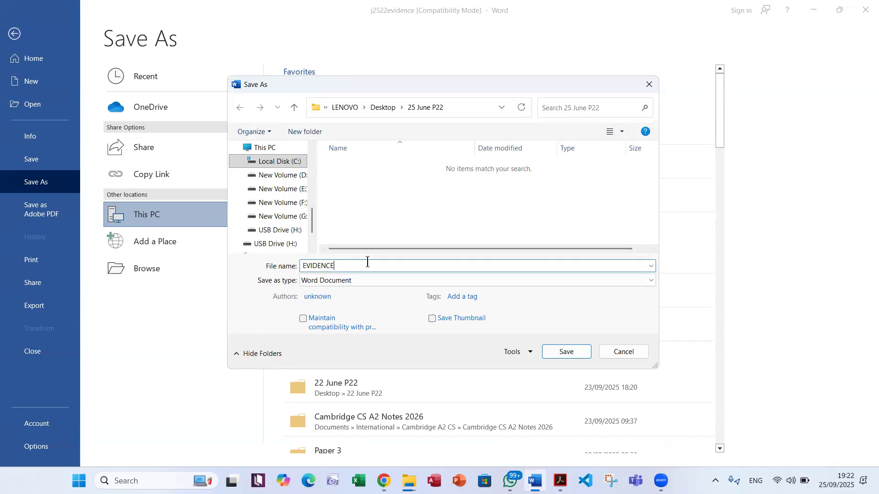
{"action": "type", "text": "0000"}
{"action": "left_click", "coordinate": [560, 352]}
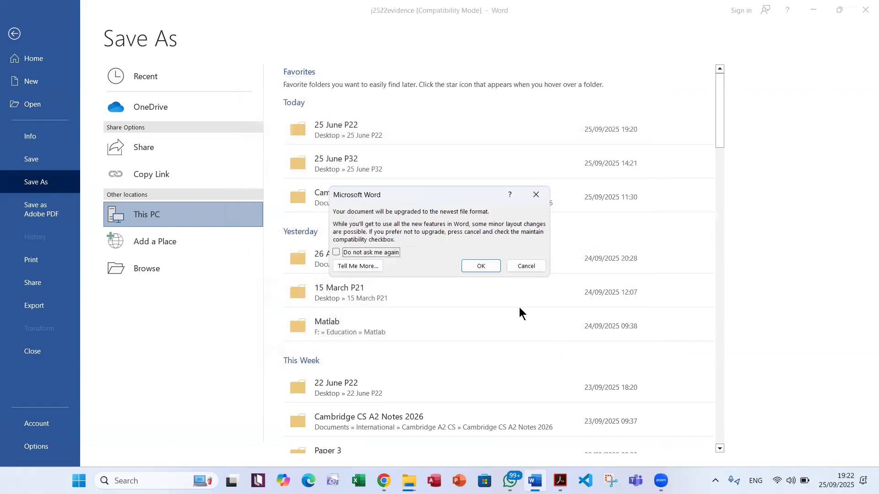
{"action": "left_click", "coordinate": [488, 266]}
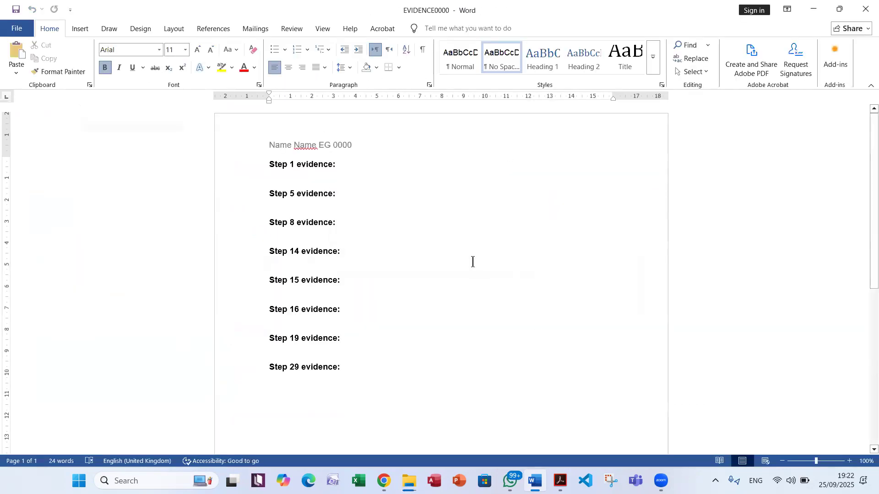
Read in the PDF the Task 1 note on placing screenshots and the Task 2 introduction on house style and paragraph styles
{"action": "left_click", "coordinate": [559, 479]}
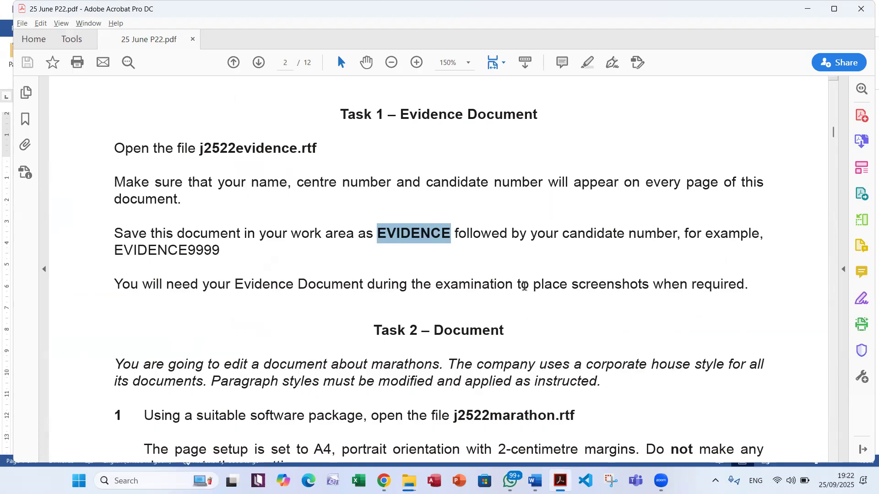
{"action": "left_click_drag", "start_coordinate": [569, 283], "coordinate": [649, 286]}
{"action": "left_click", "coordinate": [722, 305]}
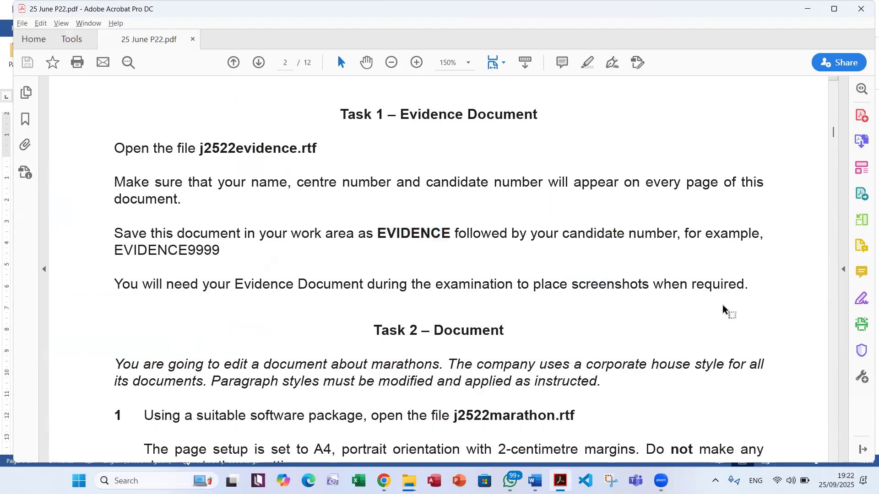
{"action": "scroll", "coordinate": [708, 304], "scroll_direction": "down", "scroll_amount": 4}
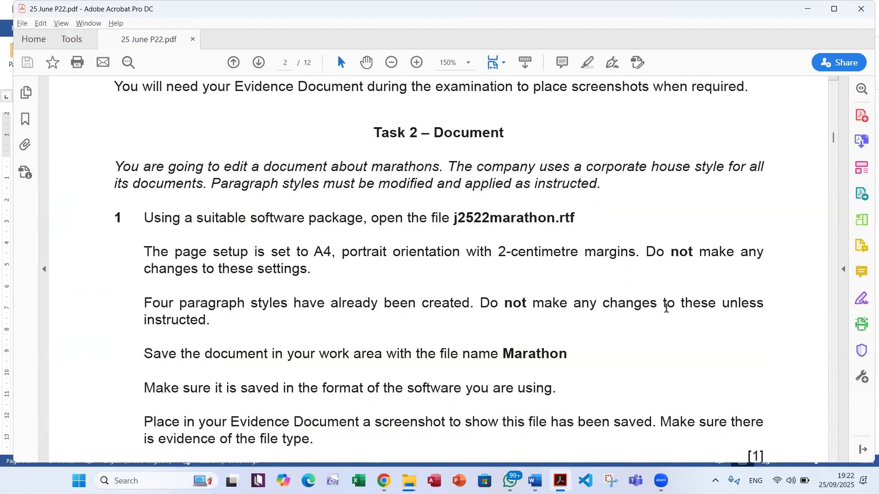
{"action": "scroll", "coordinate": [666, 307], "scroll_direction": "down", "scroll_amount": 1}
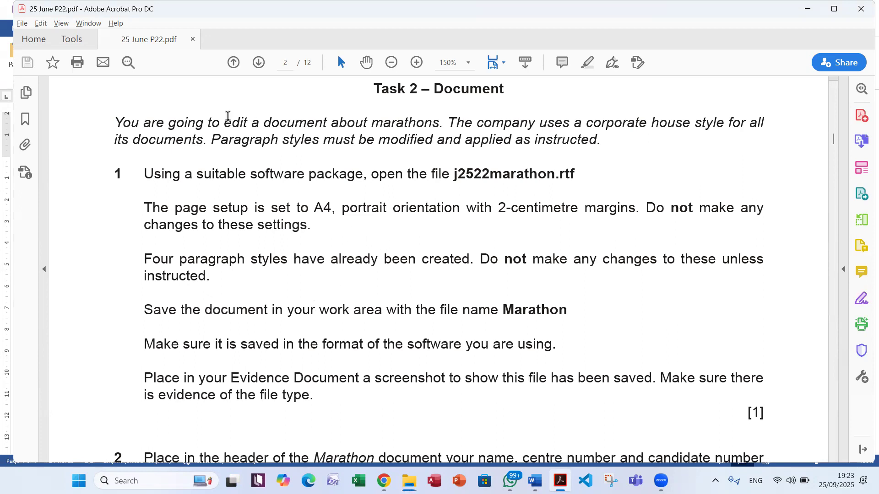
{"action": "left_click_drag", "start_coordinate": [224, 122], "coordinate": [273, 122]}
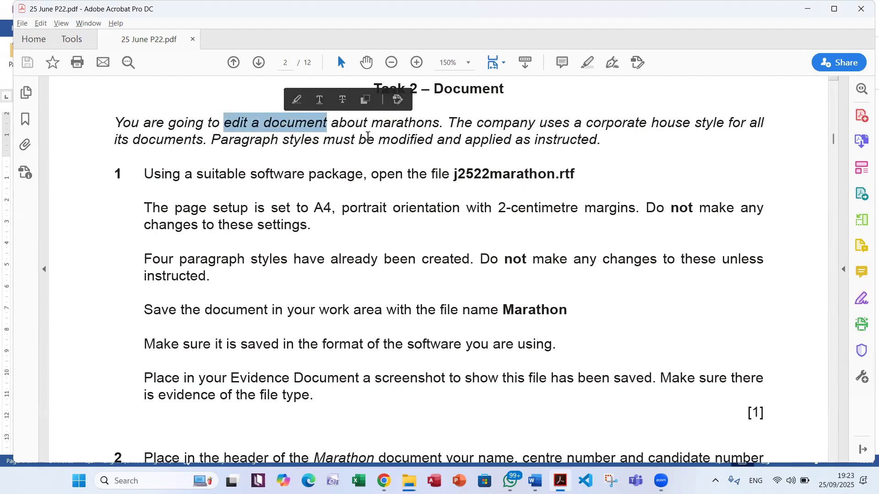
{"action": "left_click", "coordinate": [379, 116]}
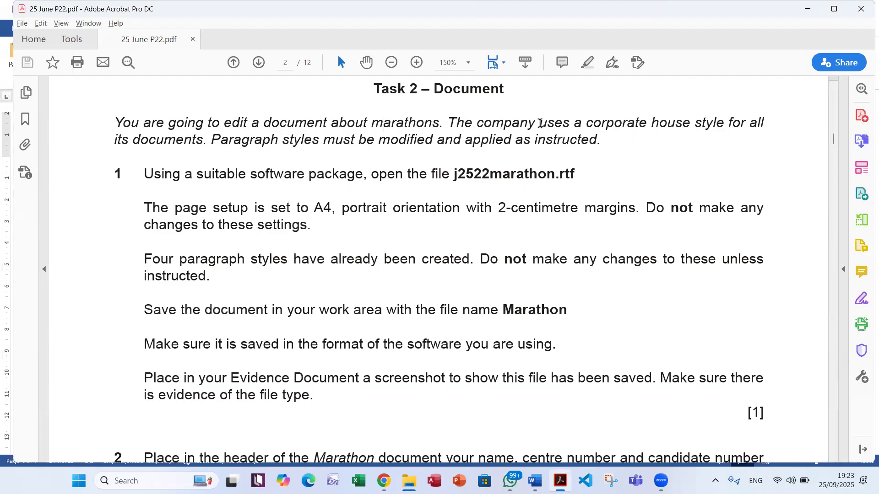
{"action": "double_click", "coordinate": [592, 123]}
{"action": "left_click_drag", "start_coordinate": [661, 125], "coordinate": [700, 127]}
{"action": "double_click", "coordinate": [700, 128]}
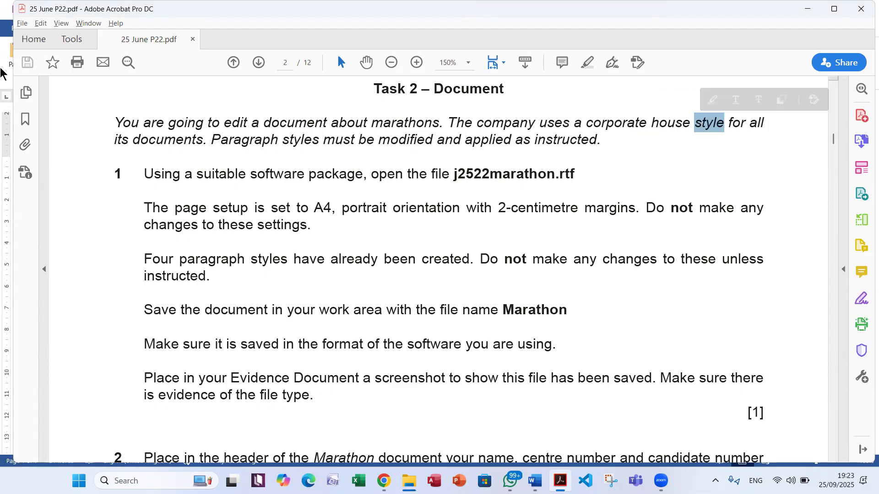
{"action": "left_click", "coordinate": [315, 155]}
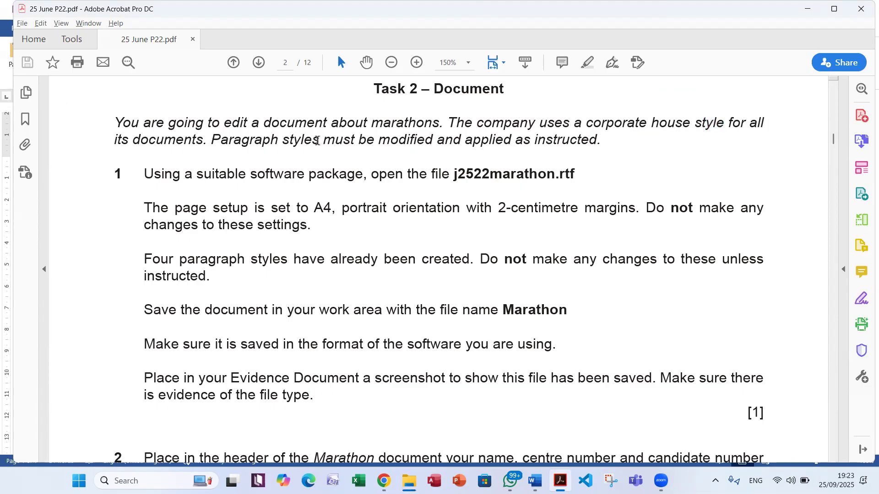
{"action": "left_click_drag", "start_coordinate": [316, 141], "coordinate": [211, 140]}
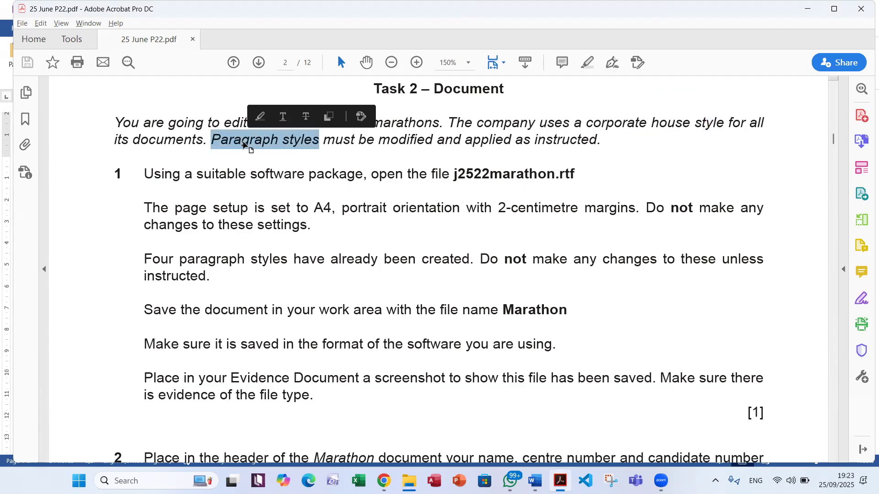
{"action": "double_click", "coordinate": [426, 142]}
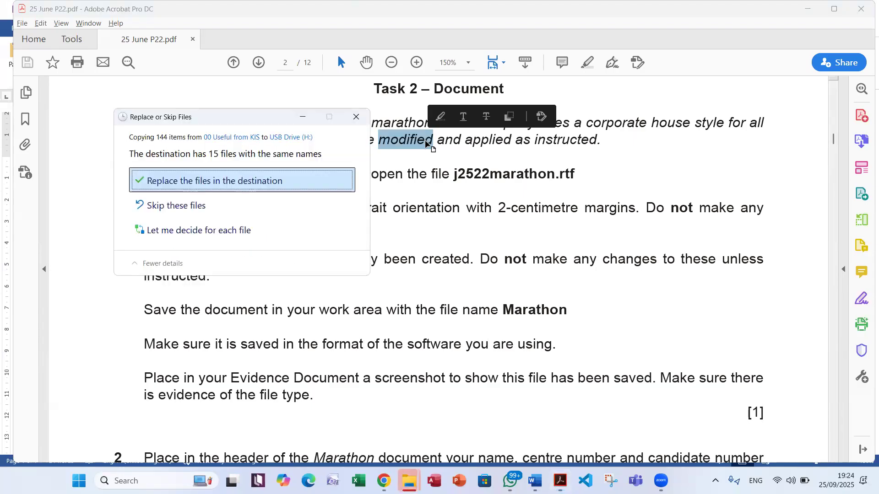
Replace the same-named files in the destination of the running copy to the USB drive
{"action": "left_click", "coordinate": [194, 179]}
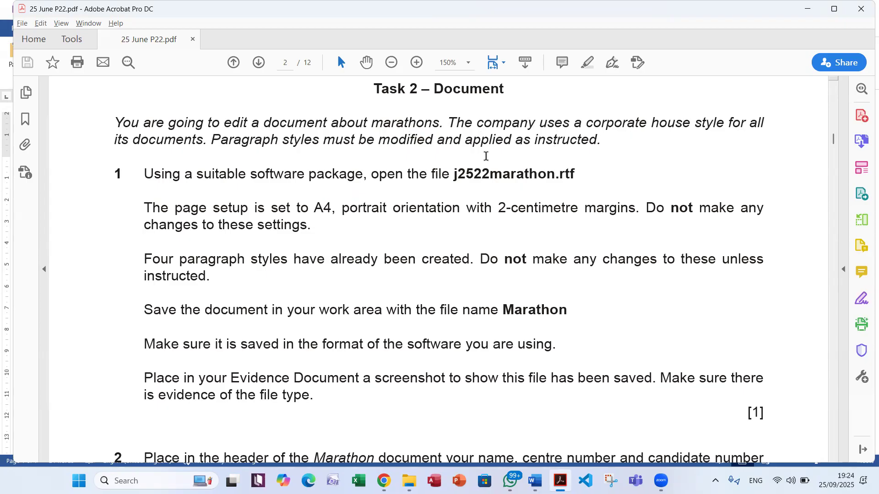
Open the Rich Text file j2522marathon from the 25 June P22 folder and enable editing in Word
{"action": "scroll", "coordinate": [486, 156], "scroll_direction": "down", "scroll_amount": 3}
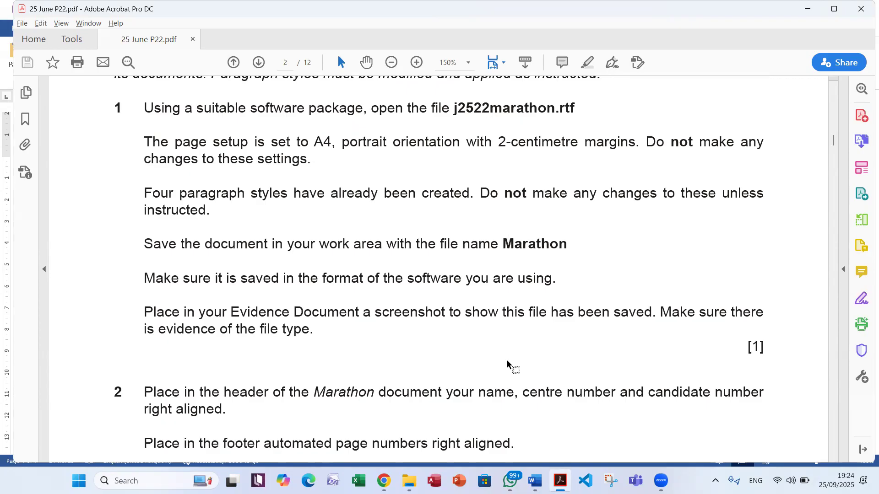
{"action": "left_click", "coordinate": [409, 481]}
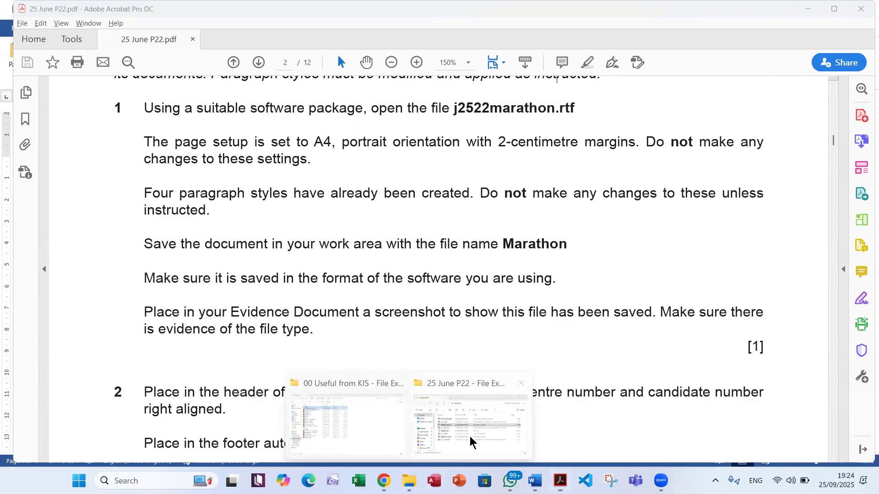
{"action": "left_click", "coordinate": [470, 442]}
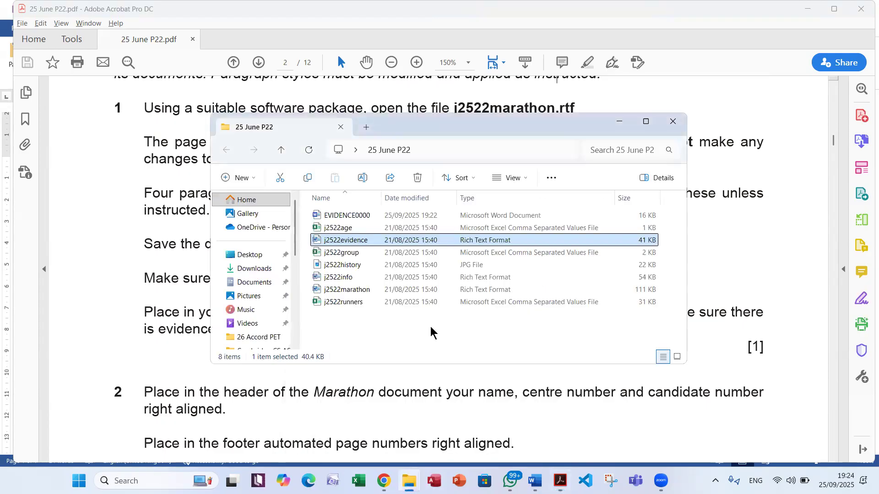
{"action": "left_click", "coordinate": [365, 290]}
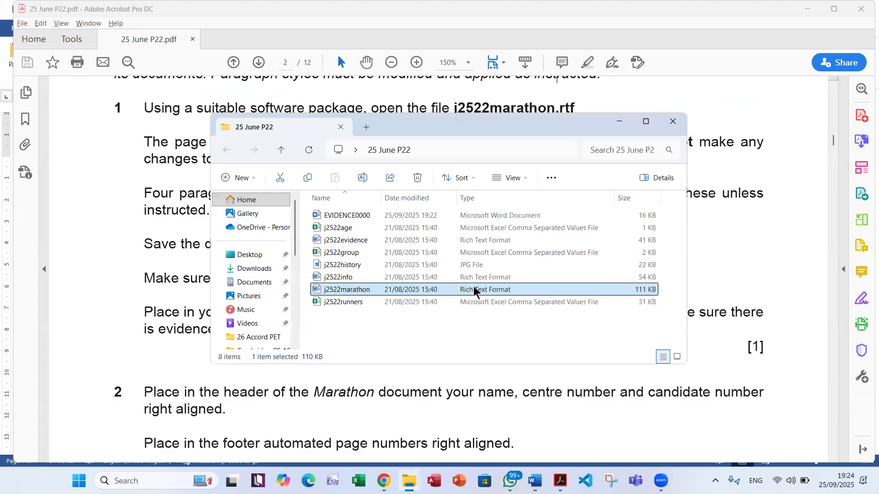
{"action": "double_click", "coordinate": [457, 291]}
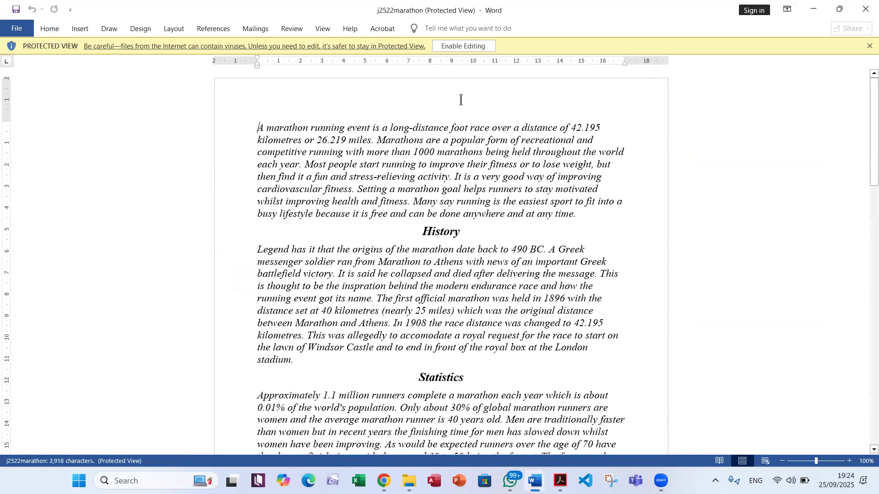
{"action": "left_click", "coordinate": [457, 53]}
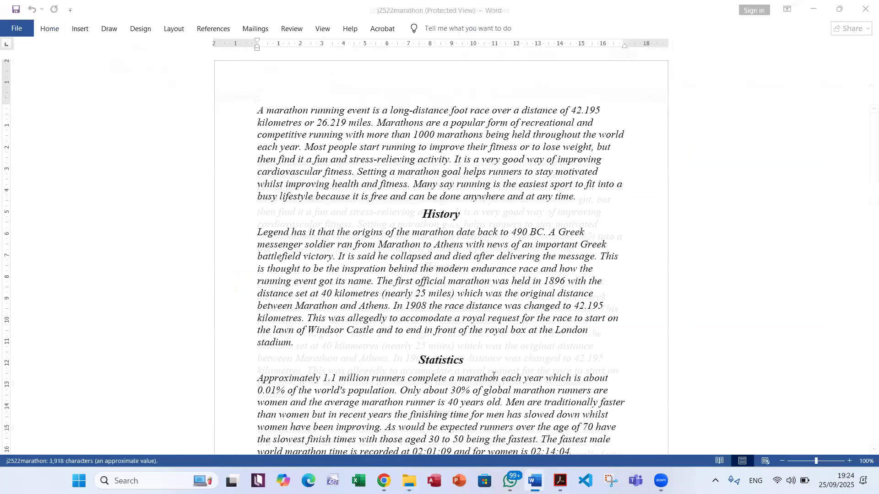
Check the paper size, orientation and margins of j2522marathon against the page setup stated in the exam PDF, without changing them
{"action": "left_click", "coordinate": [560, 480]}
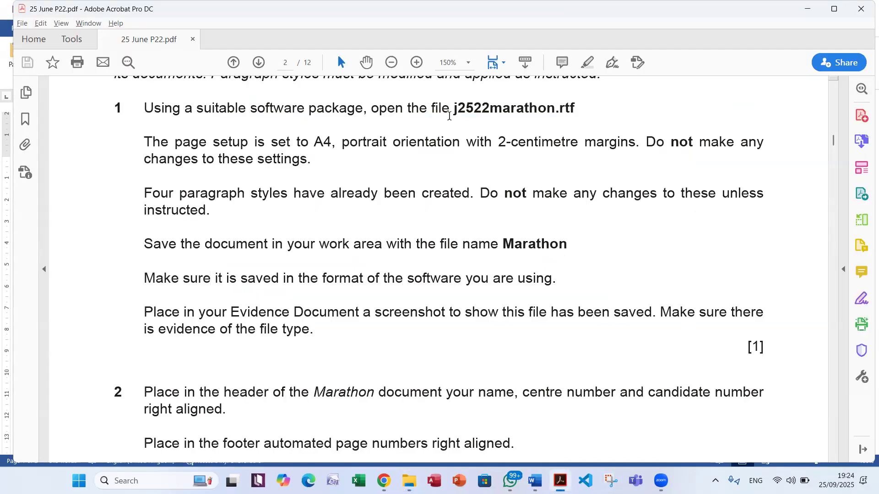
{"action": "double_click", "coordinate": [472, 112]}
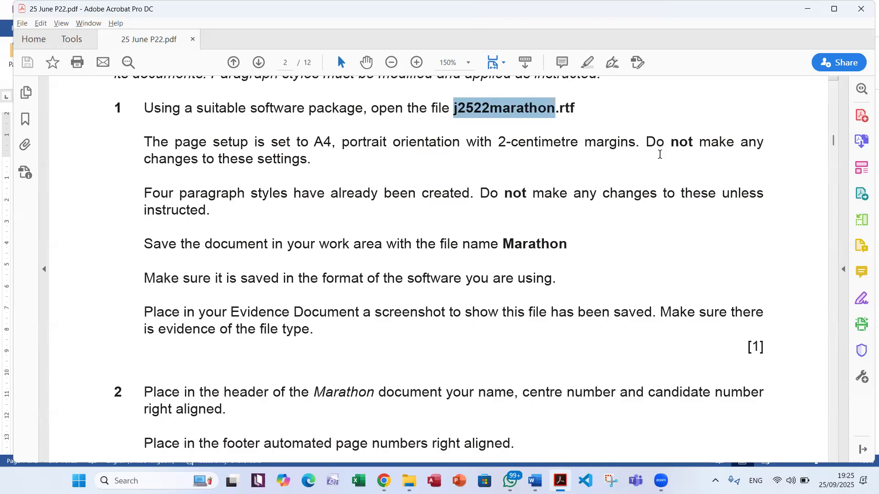
{"action": "mouse_move", "coordinate": [535, 480]}
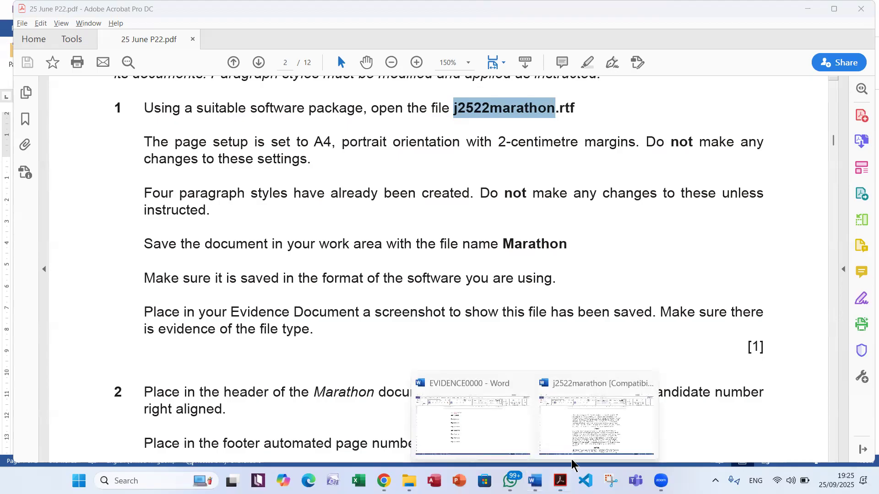
{"action": "left_click", "coordinate": [573, 424]}
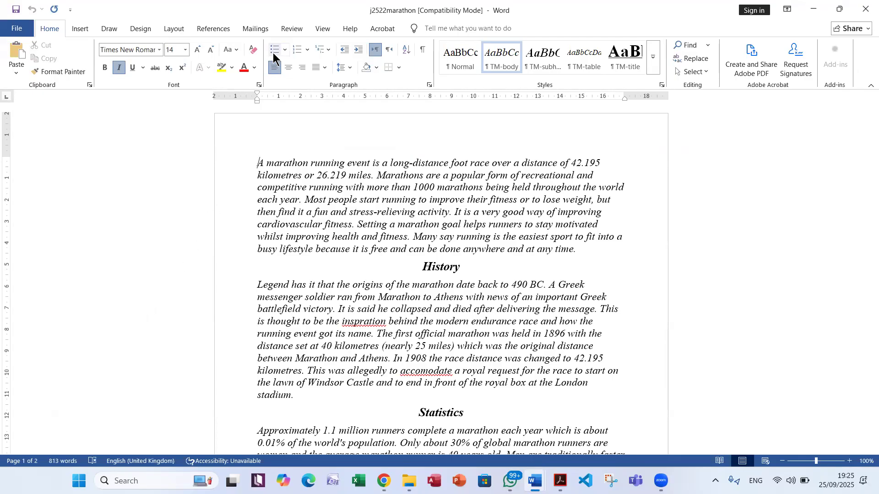
{"action": "left_click", "coordinate": [178, 30]}
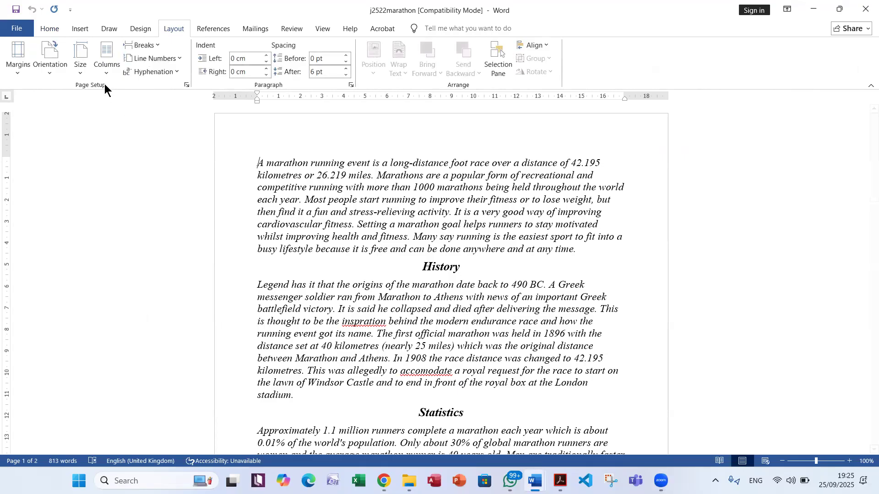
{"action": "left_click", "coordinate": [84, 72]}
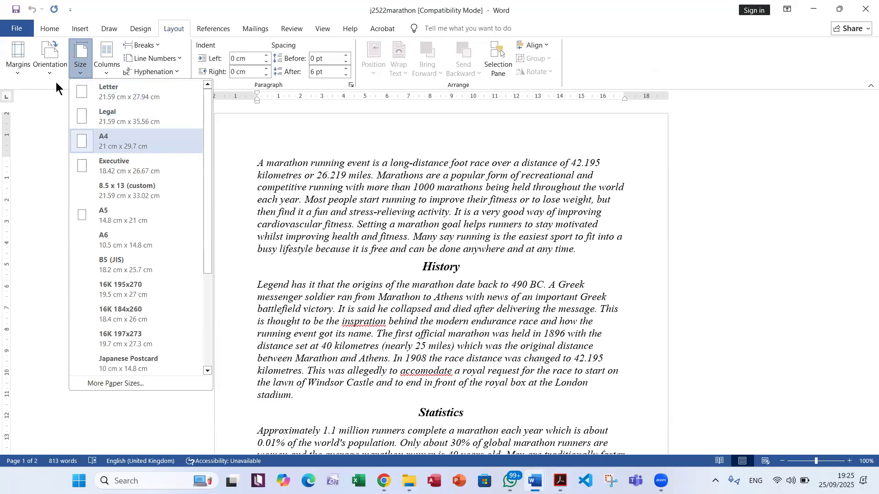
{"action": "left_click", "coordinate": [49, 69]}
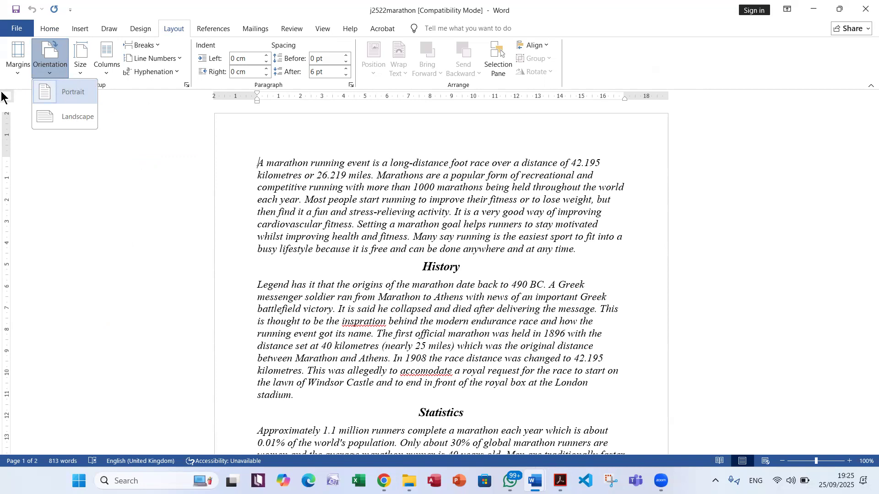
{"action": "left_click", "coordinate": [19, 74]}
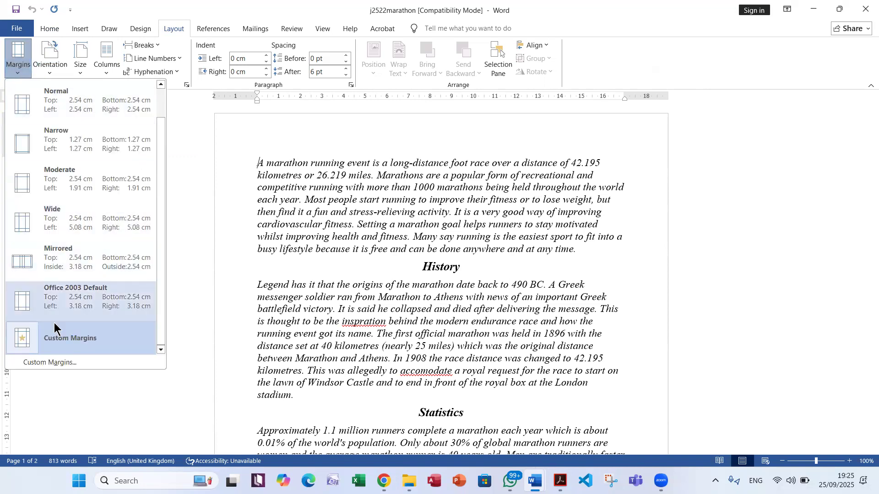
{"action": "left_click", "coordinate": [61, 363]}
{"action": "left_click", "coordinate": [387, 118]}
{"action": "left_click", "coordinate": [518, 371]}
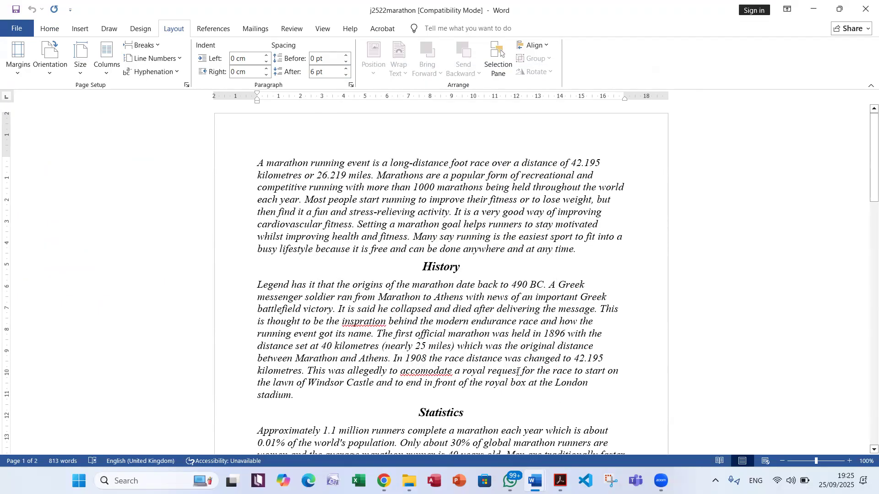
Read the PDF note on the existing paragraph styles and examine the list of styles in the marathon document
{"action": "left_click", "coordinate": [568, 477]}
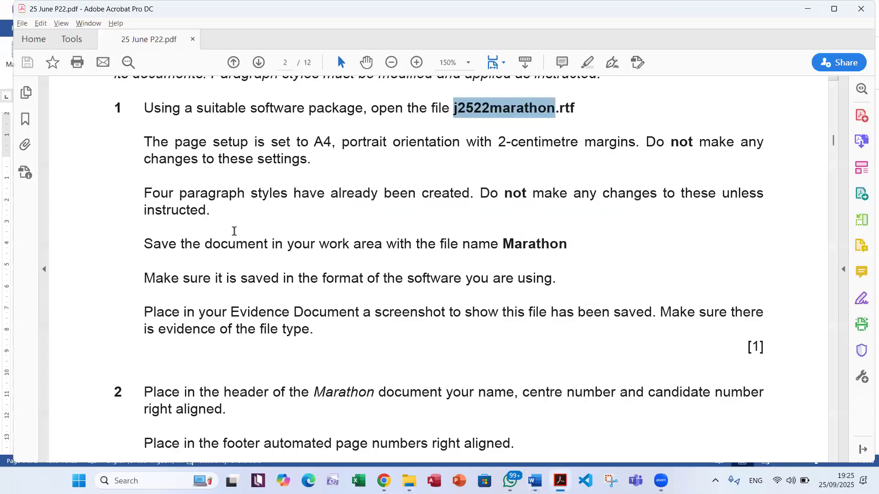
{"action": "left_click_drag", "start_coordinate": [295, 193], "coordinate": [416, 193]}
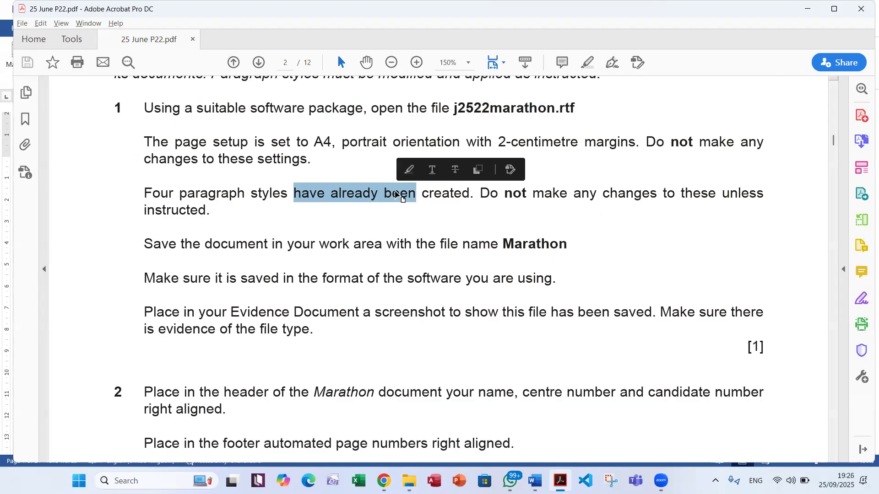
{"action": "key", "text": "alt+Tab"}
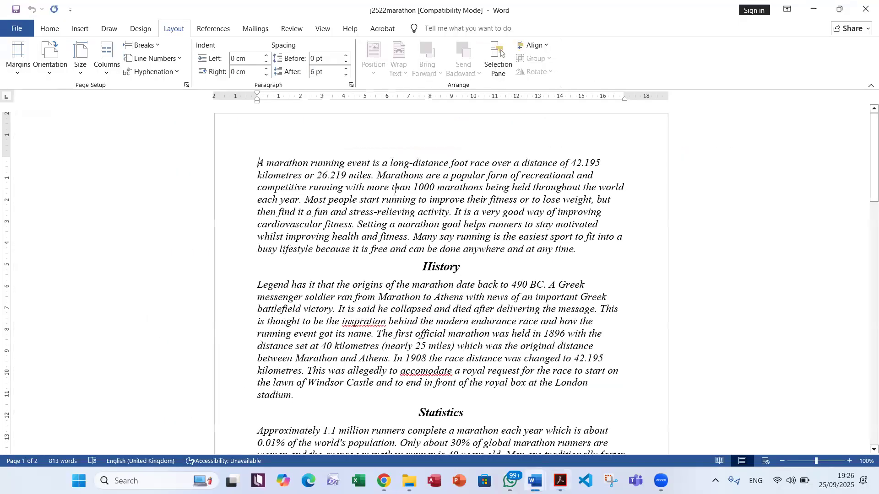
{"action": "left_click", "coordinate": [62, 29]}
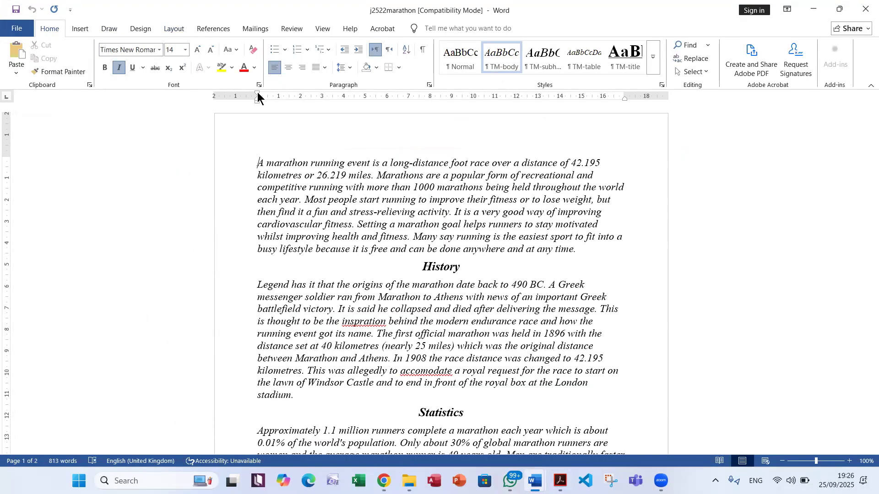
{"action": "left_click", "coordinate": [663, 82]}
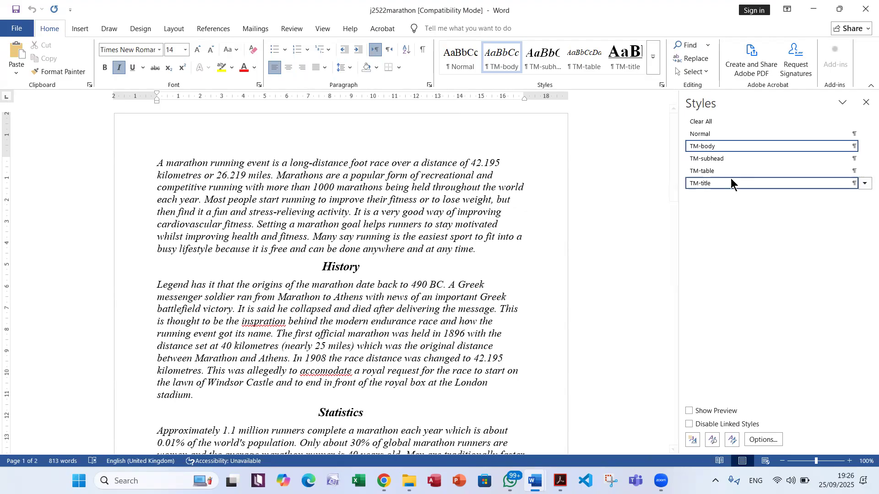
{"action": "mouse_move", "coordinate": [725, 170]}
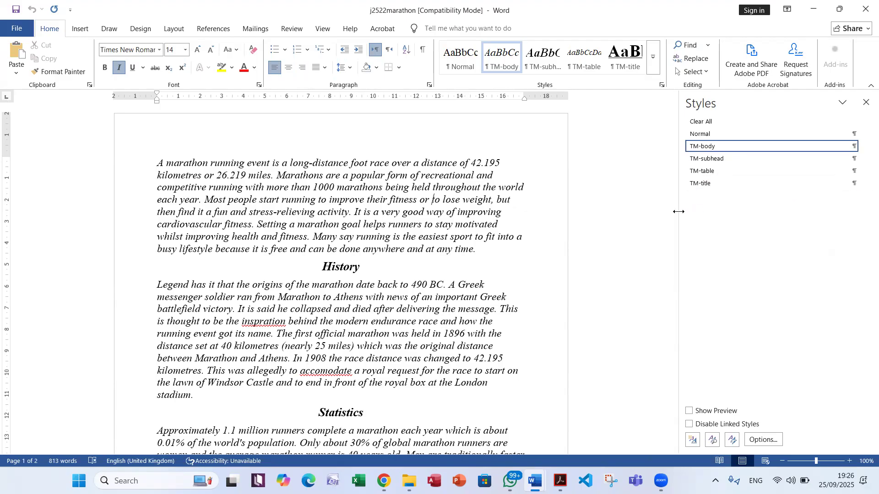
{"action": "left_click", "coordinate": [866, 102]}
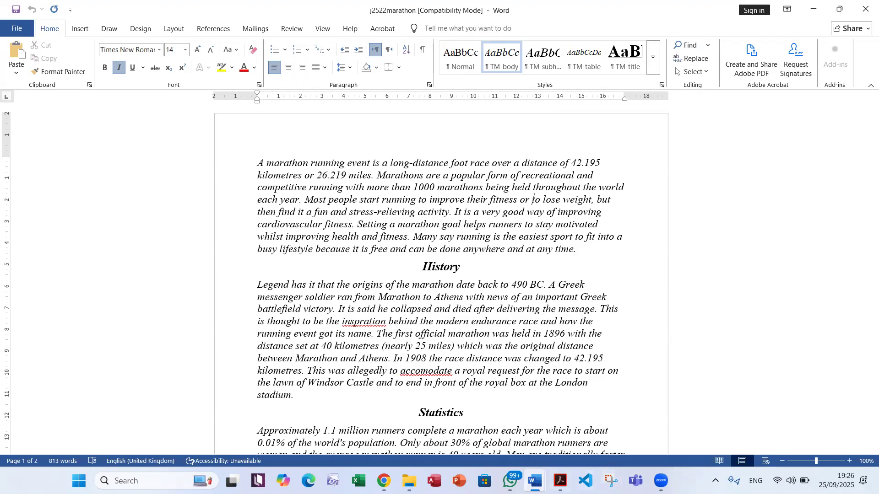
Switch to the exam PDF, read the style and saving instructions of Task 2 question 1, and copy the file name Marathon
{"action": "left_click", "coordinate": [560, 481]}
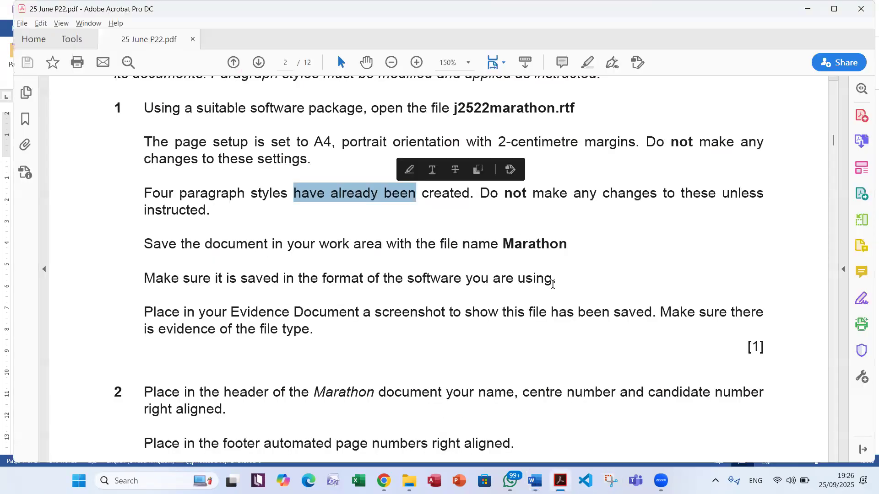
{"action": "left_click", "coordinate": [626, 197]}
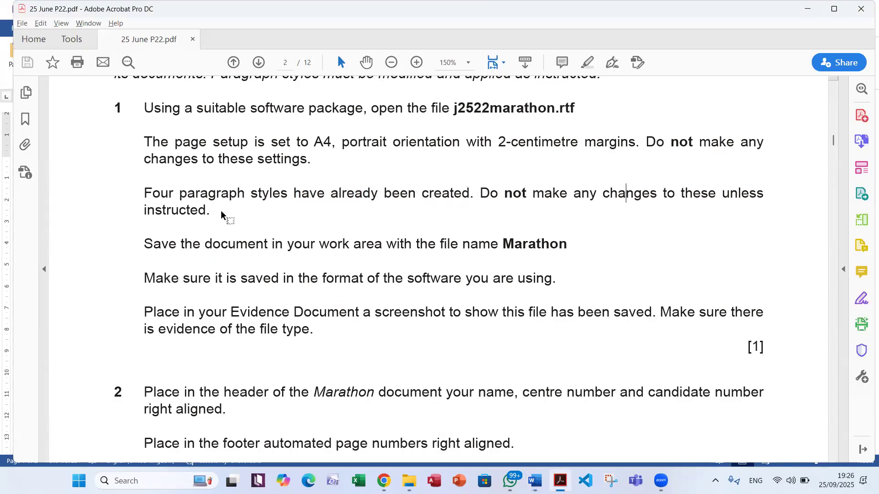
{"action": "left_click_drag", "start_coordinate": [216, 210], "coordinate": [153, 190]}
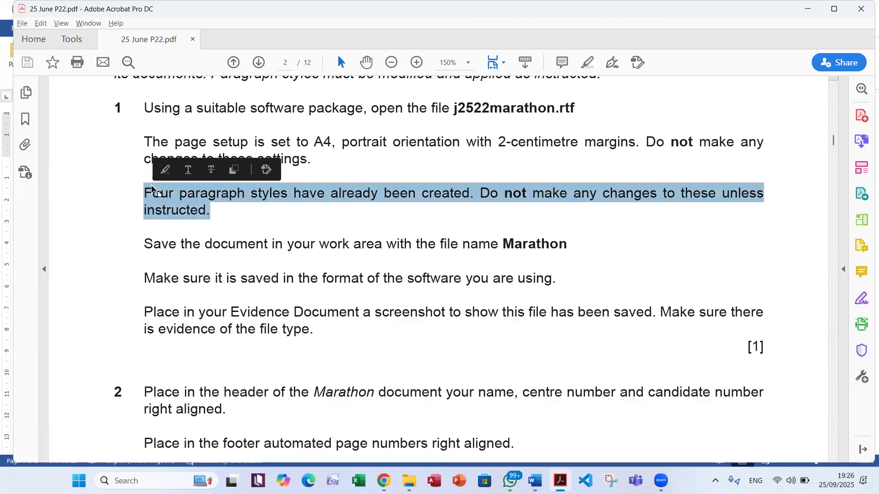
{"action": "left_click_drag", "start_coordinate": [322, 245], "coordinate": [361, 239]}
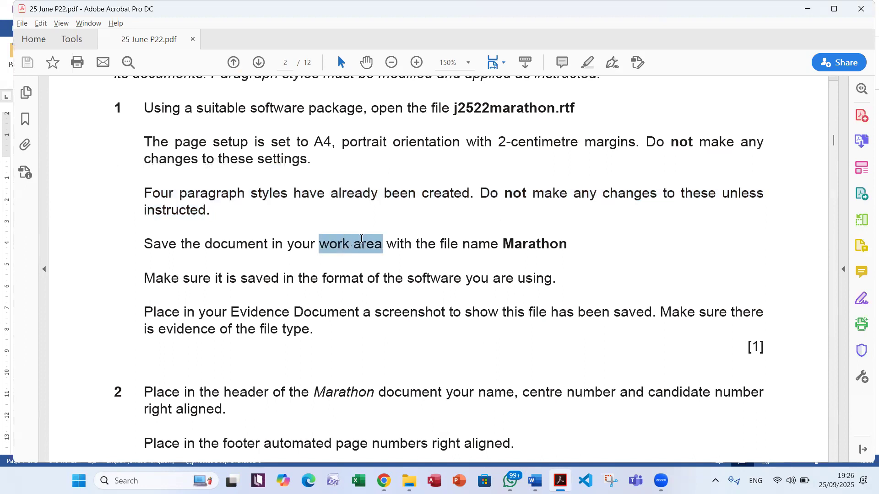
{"action": "double_click", "coordinate": [517, 243]}
{"action": "right_click", "coordinate": [522, 243]}
{"action": "left_click", "coordinate": [560, 251]}
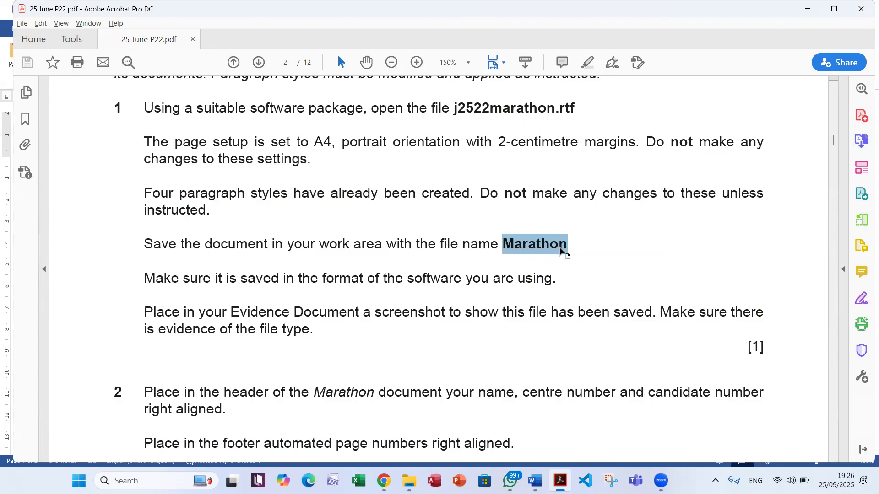
{"action": "left_click_drag", "start_coordinate": [155, 277], "coordinate": [561, 278]}
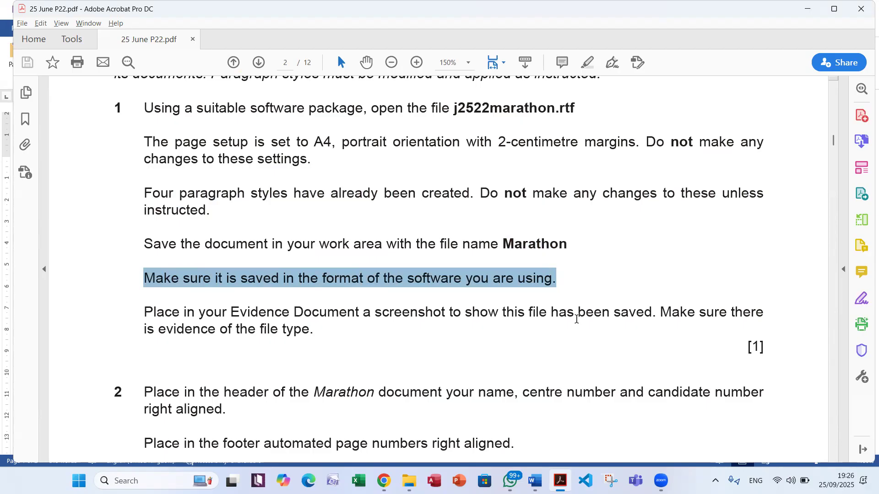
Save the open j2522marathon document in the 25 June P22 folder as Marathon in Word Document format, accepting the file format upgrade
{"action": "key", "text": "alt+Tab"}
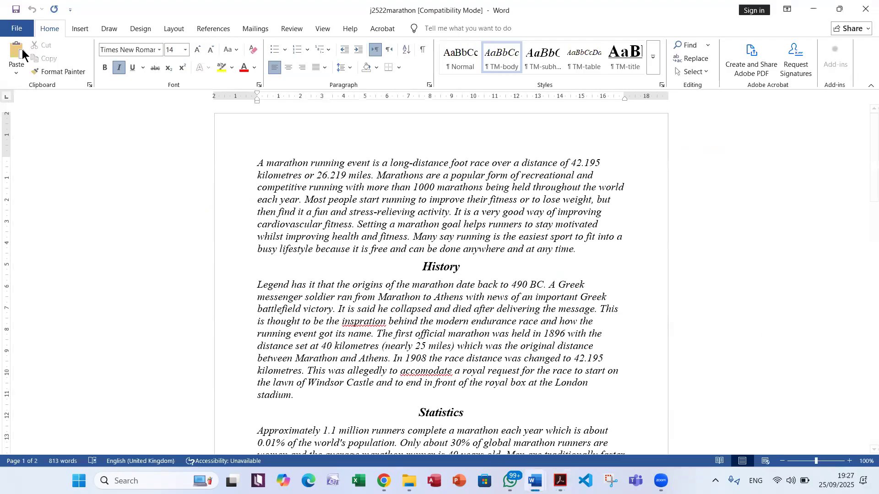
{"action": "left_click", "coordinate": [19, 28]}
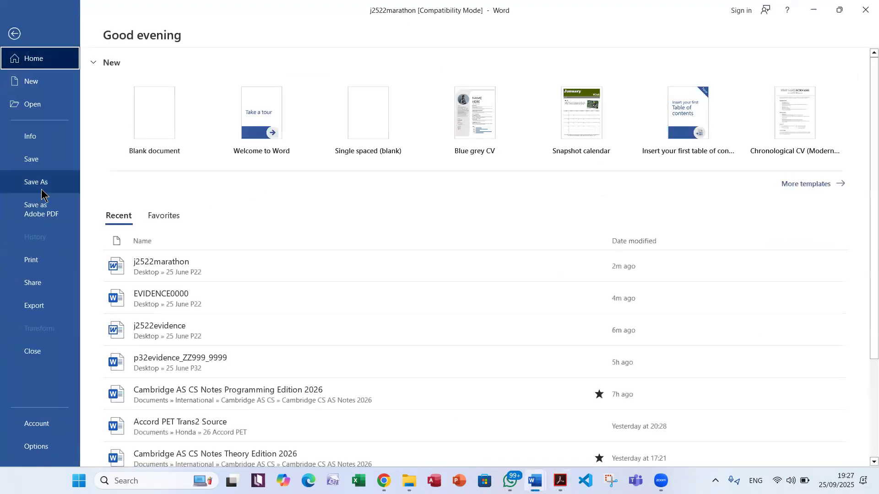
{"action": "left_click", "coordinate": [41, 188]}
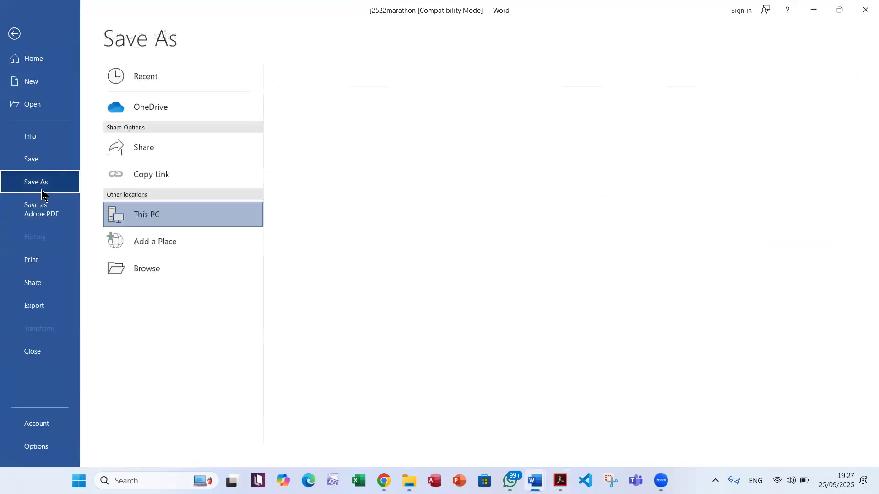
{"action": "left_click", "coordinate": [154, 273]}
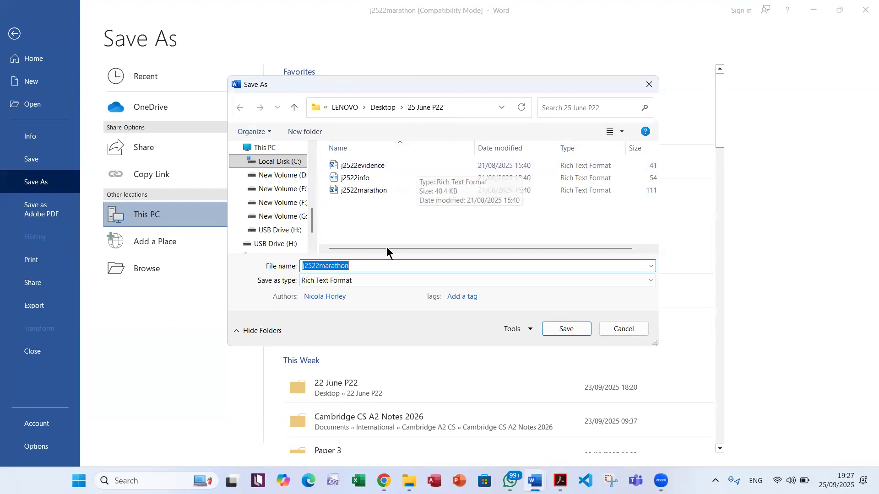
{"action": "type", "text": "Marathon"}
{"action": "key", "text": "alt+Tab"}
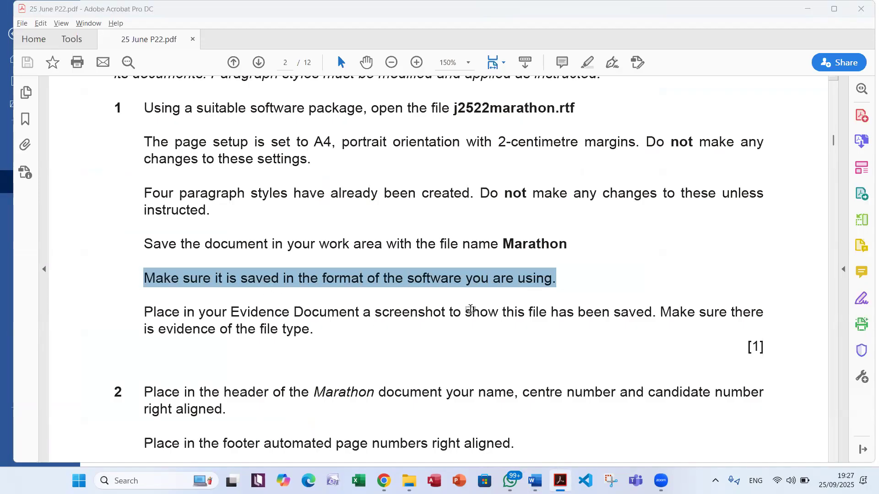
{"action": "key", "text": "alt+Tab"}
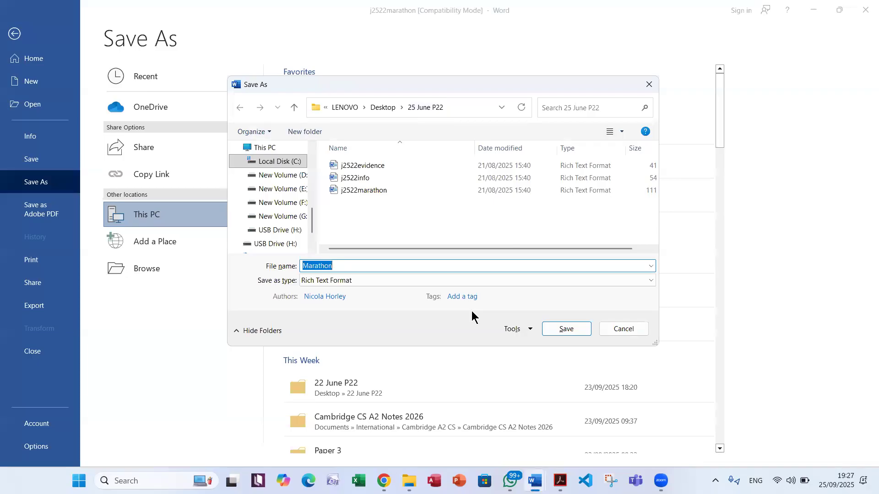
{"action": "left_click", "coordinate": [376, 280]}
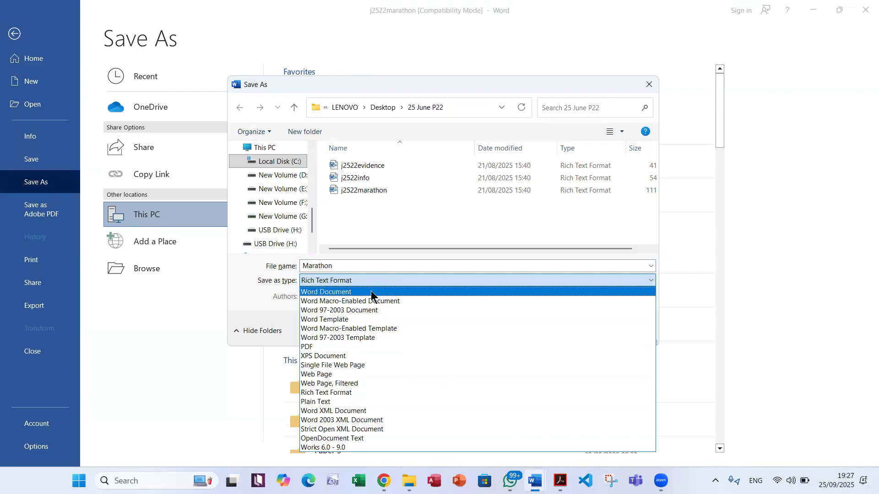
{"action": "left_click", "coordinate": [370, 292]}
{"action": "left_click", "coordinate": [557, 352]}
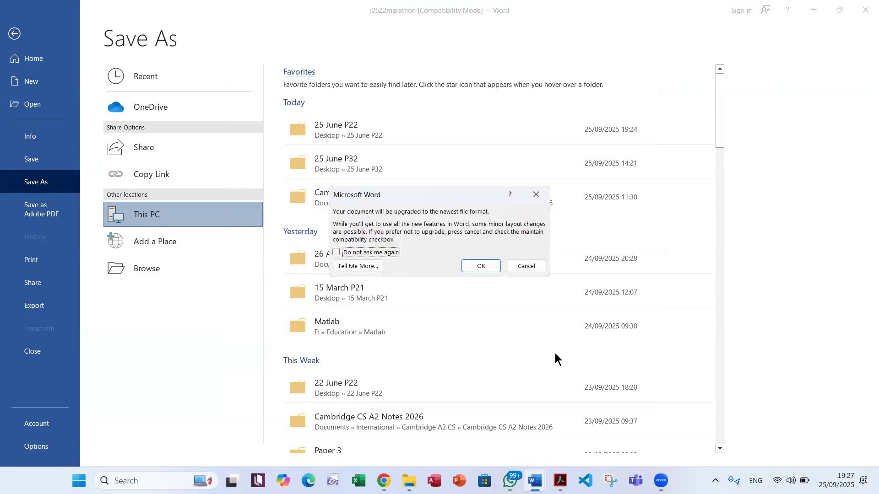
{"action": "left_click", "coordinate": [481, 266]}
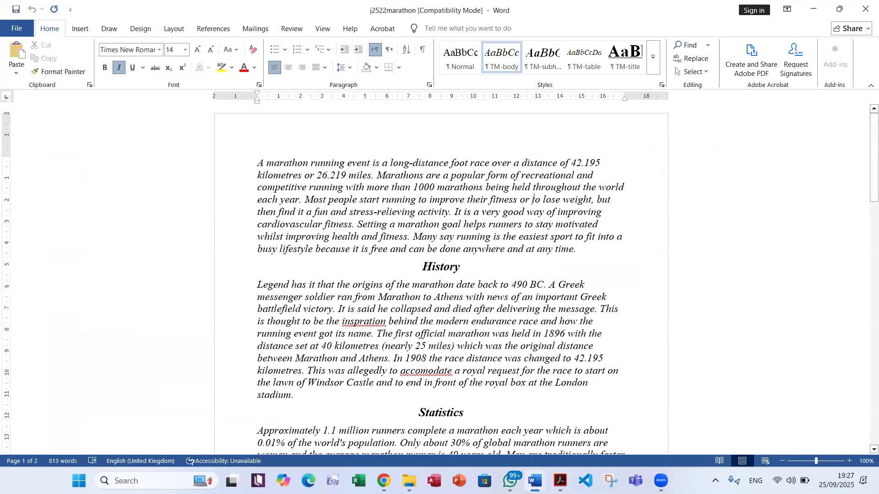
Read the evidence screenshot instruction in the exam PDF, then select the Marathon file in the 25 June P22 folder with its file type showing
{"action": "left_click", "coordinate": [559, 481]}
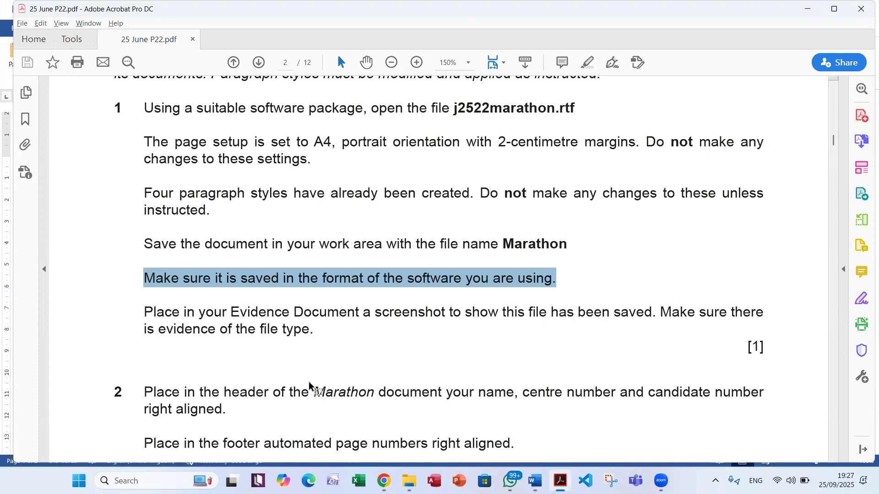
{"action": "left_click", "coordinate": [410, 318]}
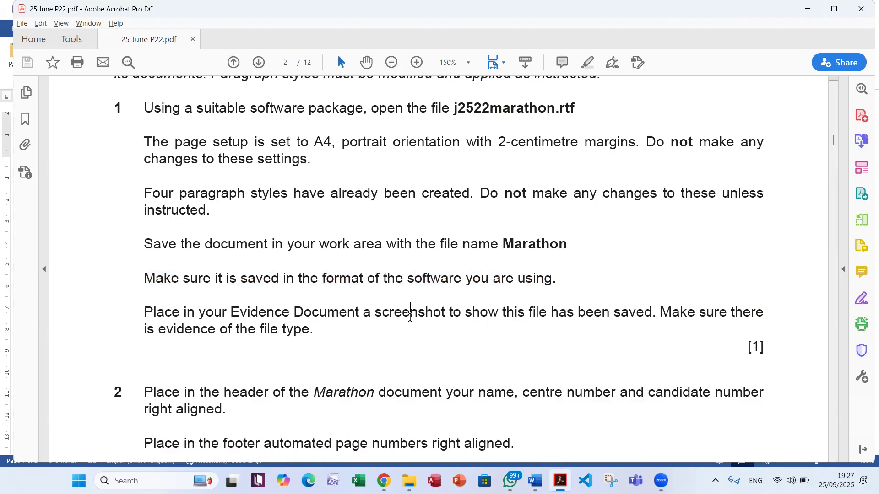
{"action": "left_click", "coordinate": [616, 311]}
{"action": "left_click_drag", "start_coordinate": [159, 328], "coordinate": [311, 330]}
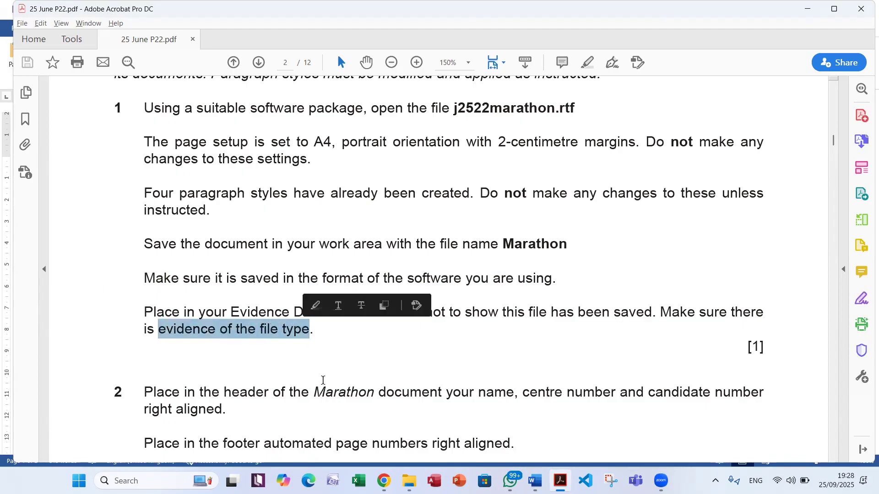
{"action": "mouse_move", "coordinate": [410, 479]}
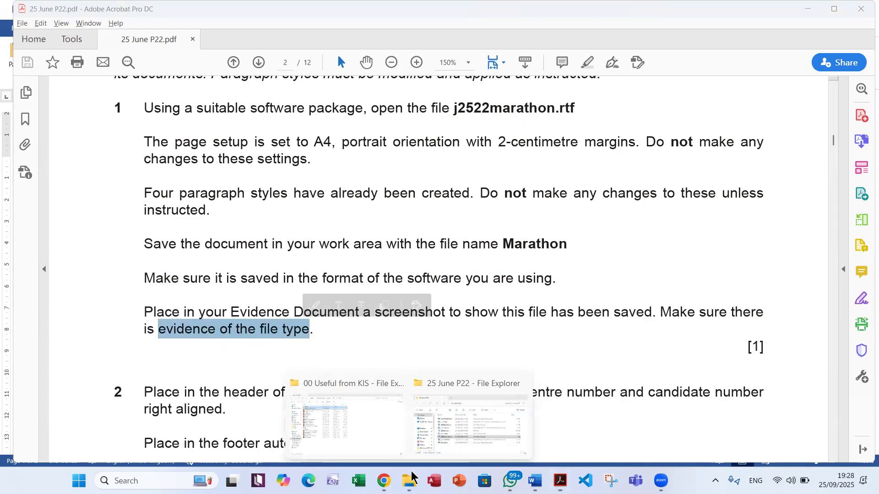
{"action": "left_click", "coordinate": [398, 383]}
{"action": "left_click", "coordinate": [404, 413]}
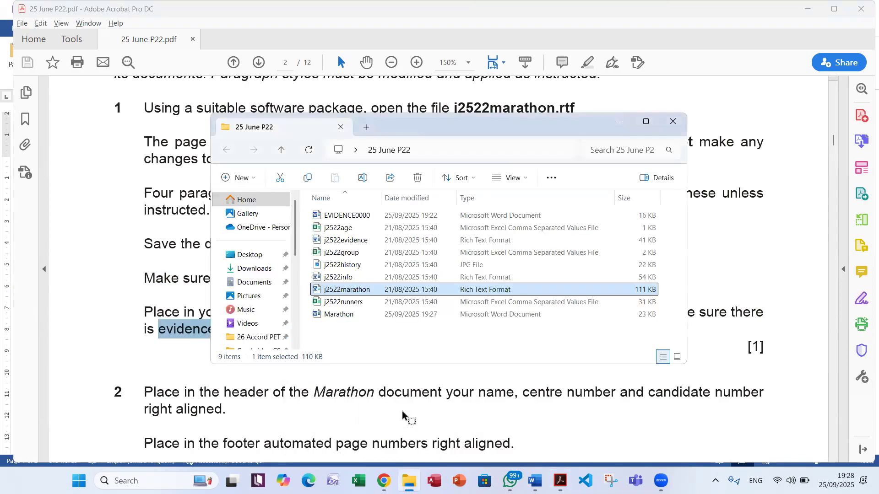
{"action": "left_click", "coordinate": [329, 315]}
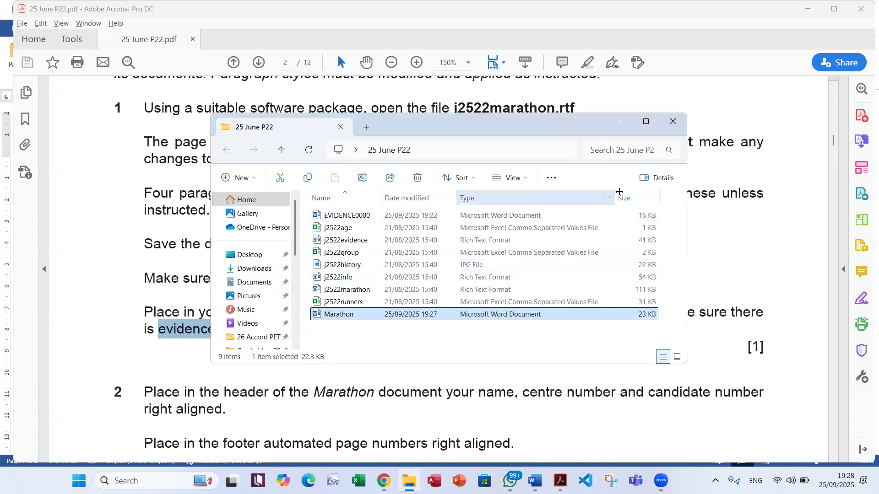
{"action": "mouse_move", "coordinate": [611, 193]}
{"action": "left_mouse_down"}
{"action": "mouse_move", "coordinate": [530, 194]}
{"action": "mouse_move", "coordinate": [614, 196]}
{"action": "left_mouse_up"}
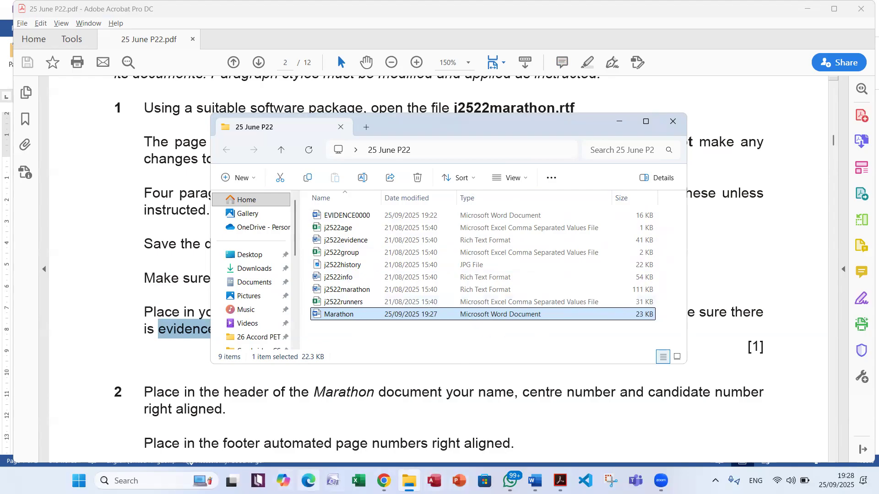
Capture the 25 June P22 folder window, including the selected Marathon file and its type, with the Snipping Tool
{"action": "left_click", "coordinate": [155, 481]}
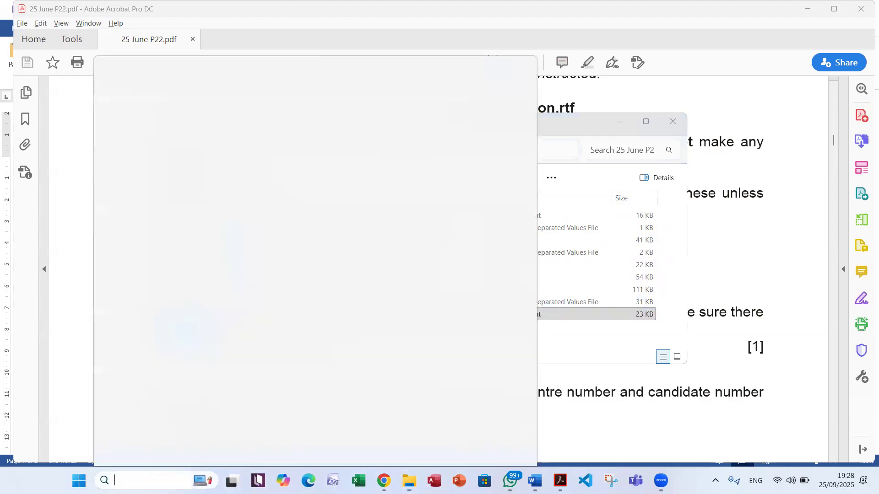
{"action": "type", "text": "sn"}
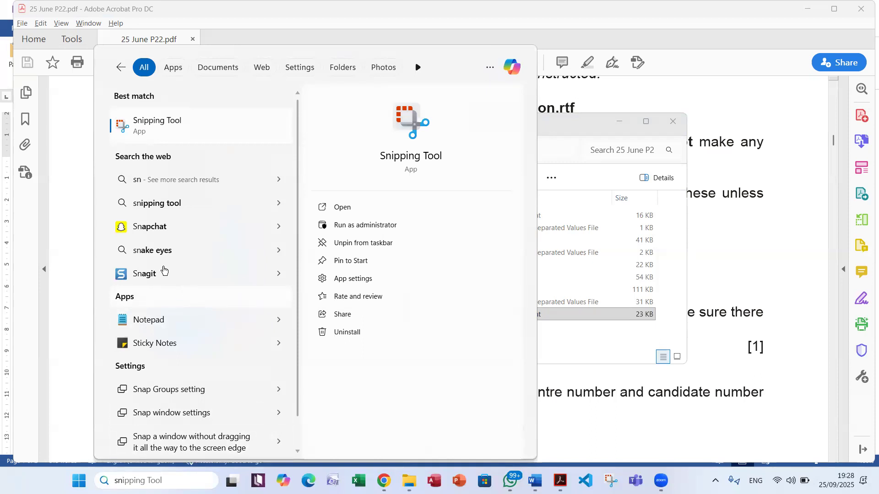
{"action": "left_click", "coordinate": [196, 132]}
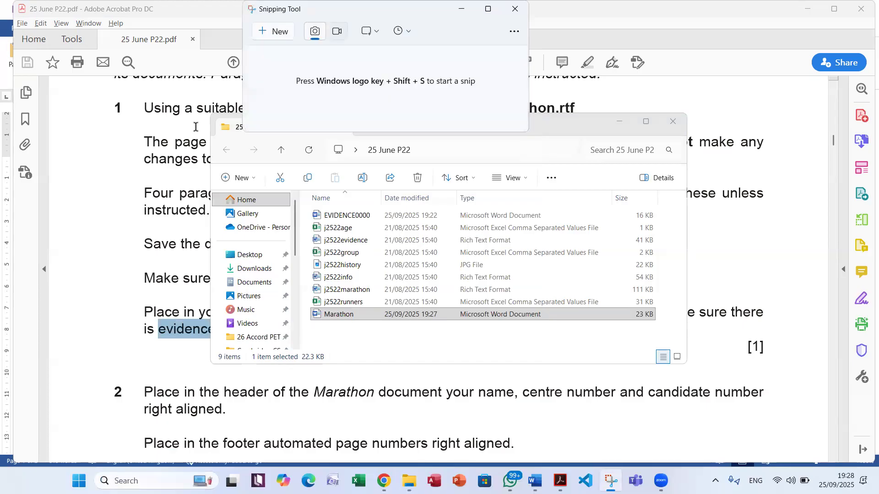
{"action": "left_click", "coordinate": [278, 32]}
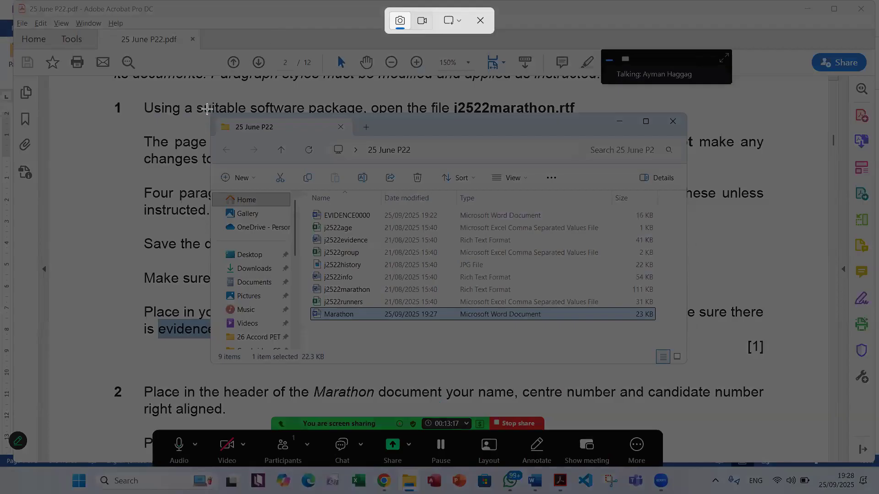
{"action": "left_click_drag", "start_coordinate": [205, 108], "coordinate": [681, 325]}
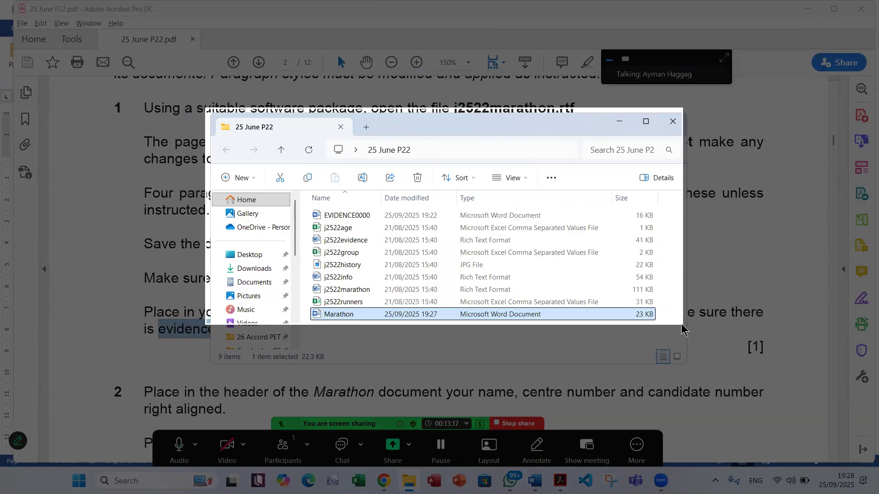
{"action": "left_click_drag", "start_coordinate": [682, 326], "coordinate": [685, 327]}
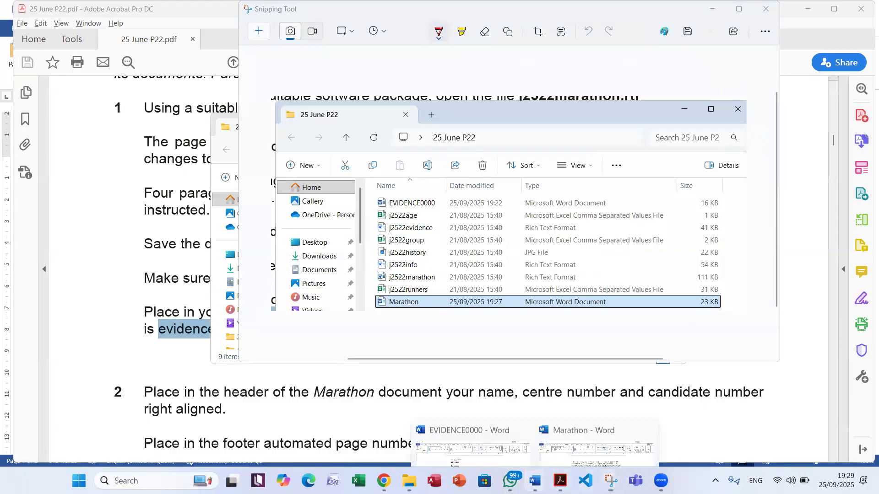
Paste the folder screenshot under the Step 1 evidence heading in the EVIDENCE0000 document and save it
{"action": "left_click", "coordinate": [471, 426]}
{"action": "left_click", "coordinate": [299, 175]}
{"action": "left_click", "coordinate": [16, 55]}
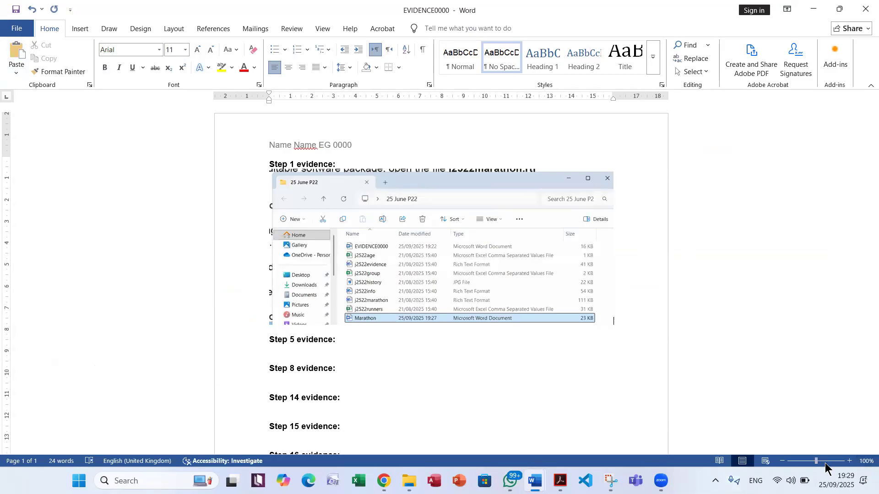
{"action": "scroll", "coordinate": [448, 364], "scroll_direction": "up", "scroll_amount": 5}
{"action": "scroll", "coordinate": [343, 334], "scroll_direction": "down", "scroll_amount": 3}
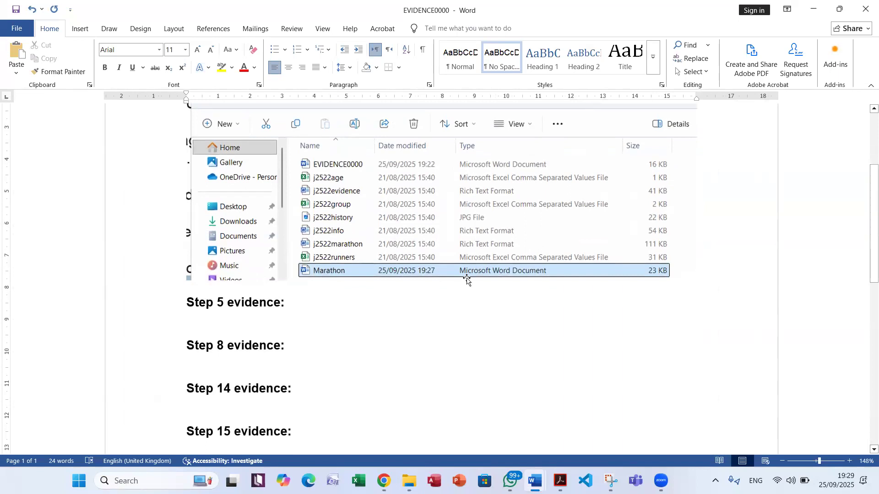
{"action": "scroll", "coordinate": [467, 281], "scroll_direction": "up", "scroll_amount": 3}
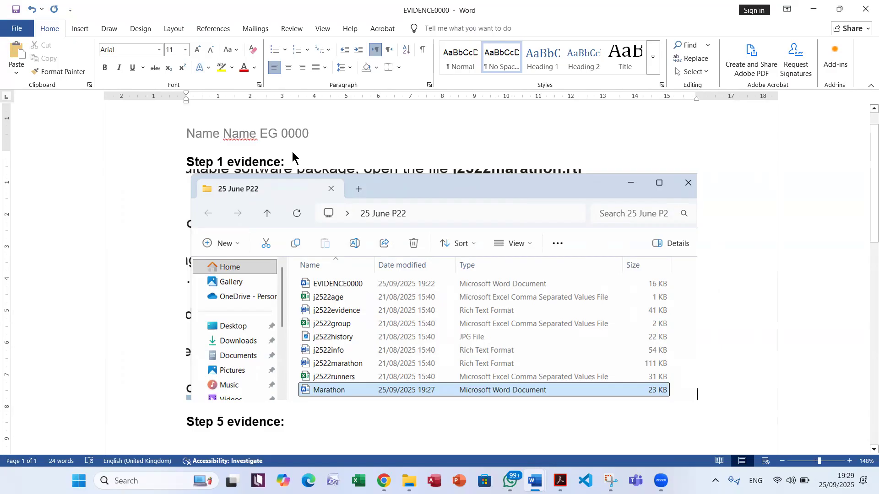
{"action": "left_click", "coordinate": [14, 10]}
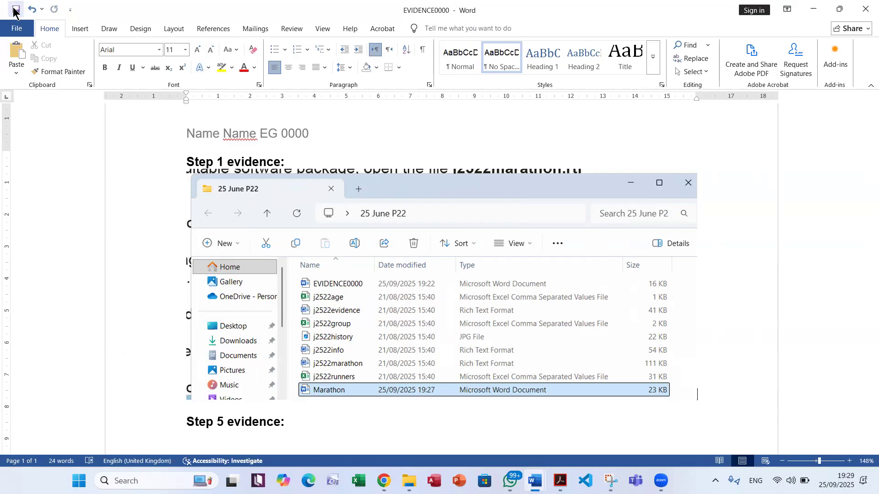
Return to the exam PDF and read the question 2 instructions for the header and footer of the Marathon document
{"action": "left_click", "coordinate": [813, 10]}
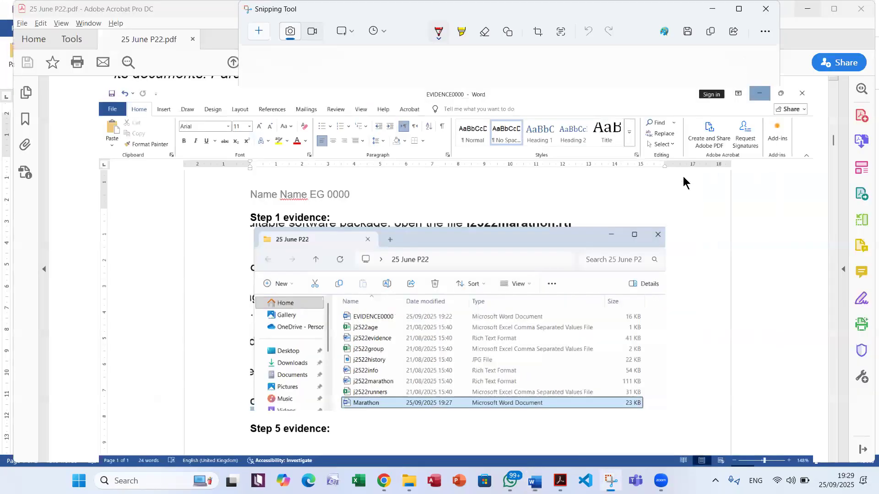
{"action": "left_click", "coordinate": [133, 218]}
{"action": "scroll", "coordinate": [389, 224], "scroll_direction": "down", "scroll_amount": 3}
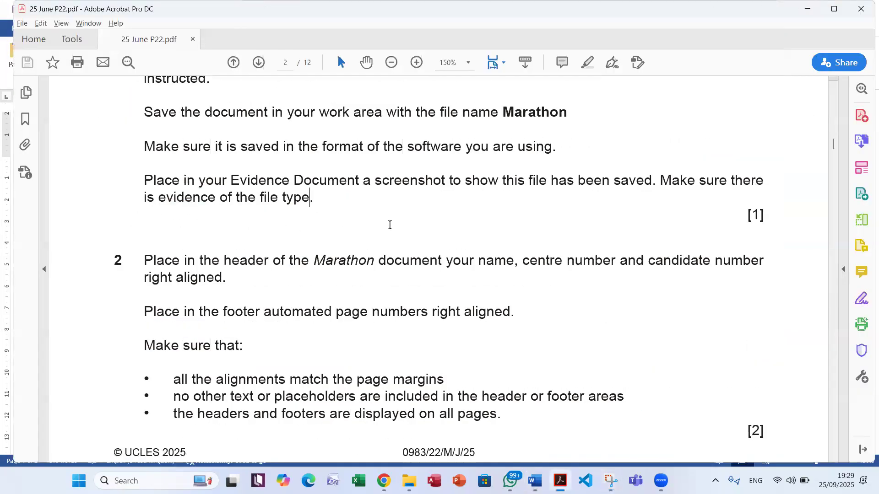
{"action": "scroll", "coordinate": [389, 225], "scroll_direction": "down", "scroll_amount": 3}
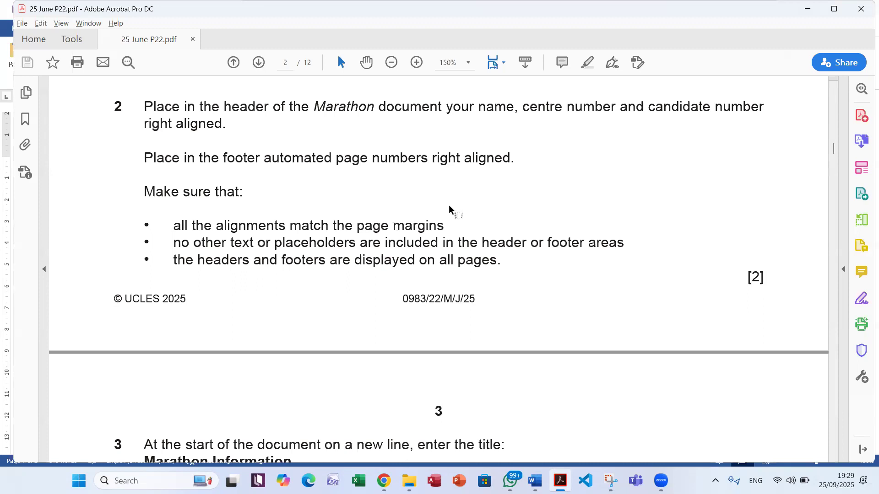
{"action": "double_click", "coordinate": [348, 107]}
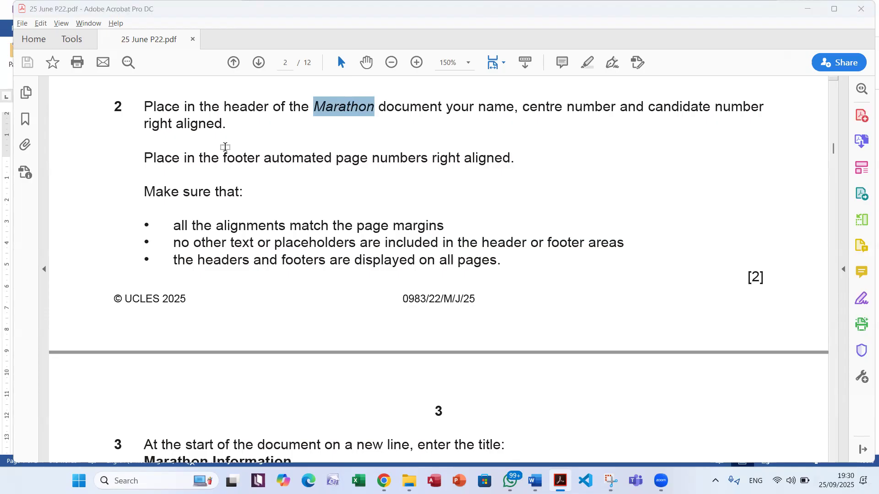
Switch to the Marathon document in Word and insert the Blank (Three Columns) header
{"action": "key", "text": "alt+Tab"}
{"action": "key", "text": "Tab"}
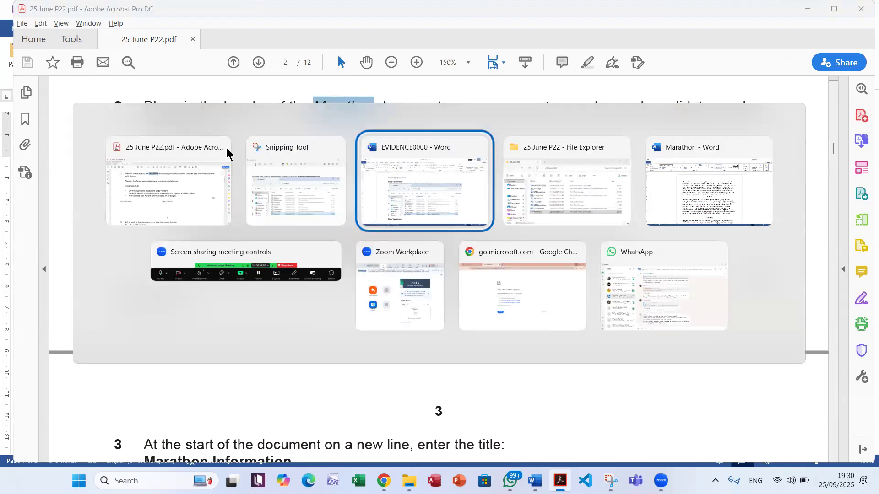
{"action": "key", "text": "alt+Tab"}
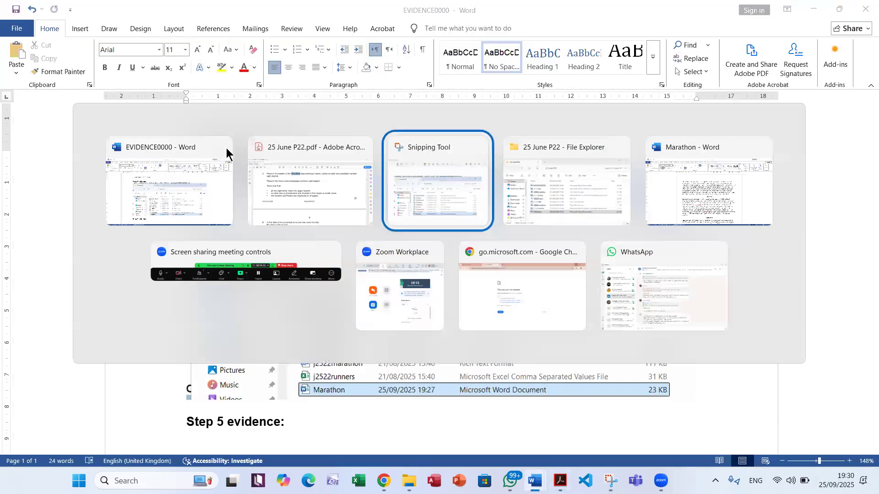
{"action": "key", "text": "Tab"}
{"action": "key", "text": "Tab"}
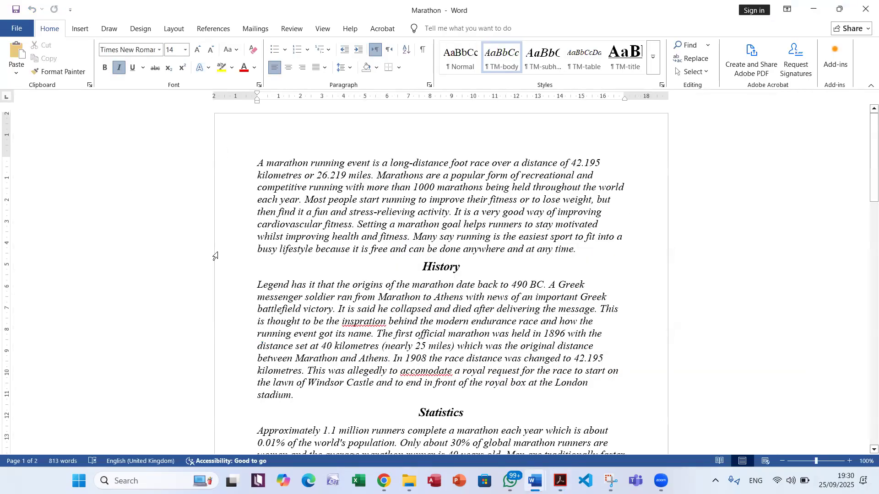
{"action": "left_click", "coordinate": [82, 30]}
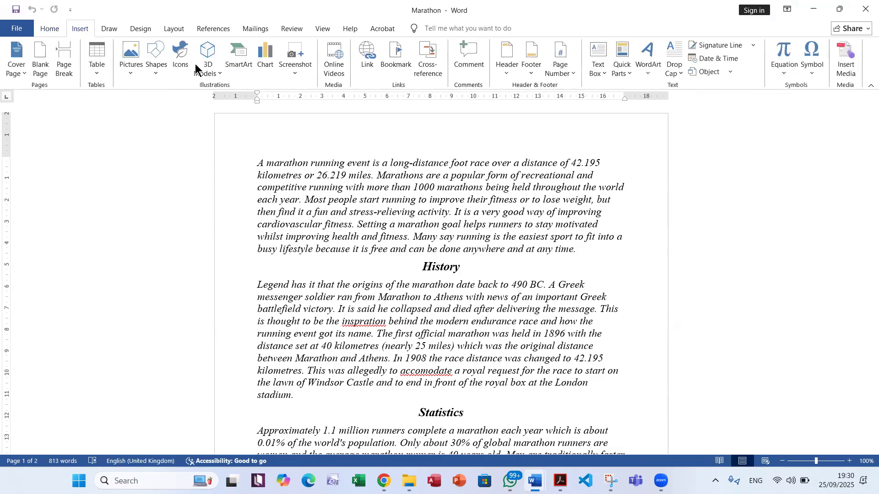
{"action": "left_click", "coordinate": [500, 76]}
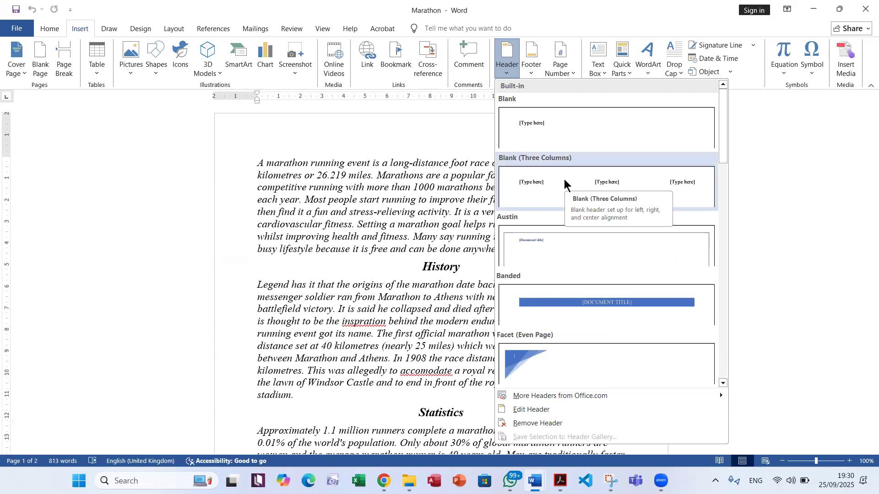
{"action": "left_click", "coordinate": [566, 182]}
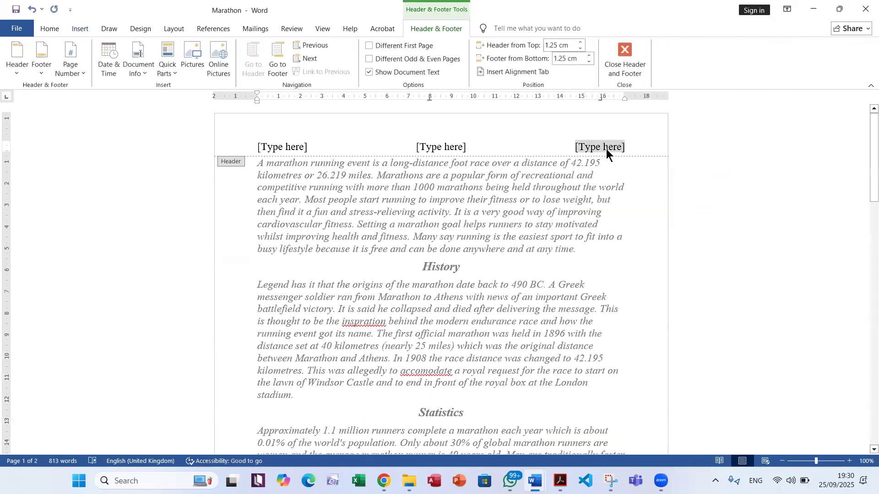
Replace the right-aligned placeholder in the Marathon header with "Name Name EG 0000"
{"action": "left_click", "coordinate": [606, 150]}
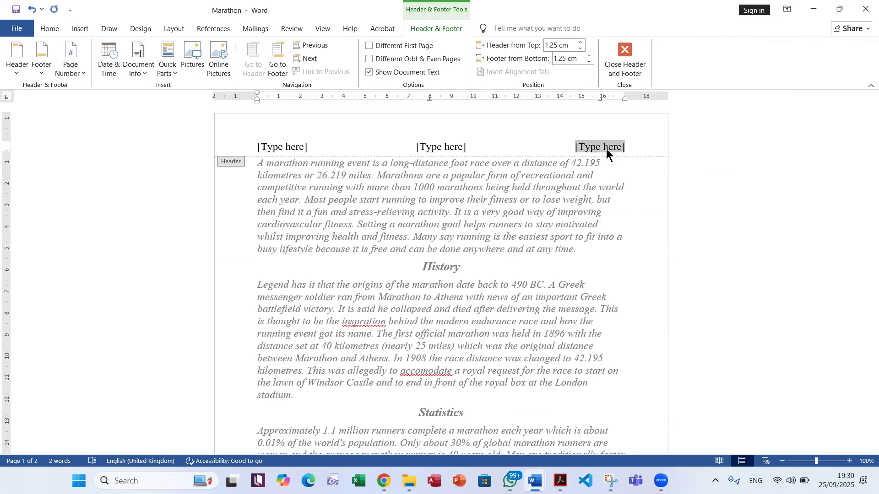
{"action": "left_click", "coordinate": [606, 149]}
{"action": "type", "text": "Name Name "}
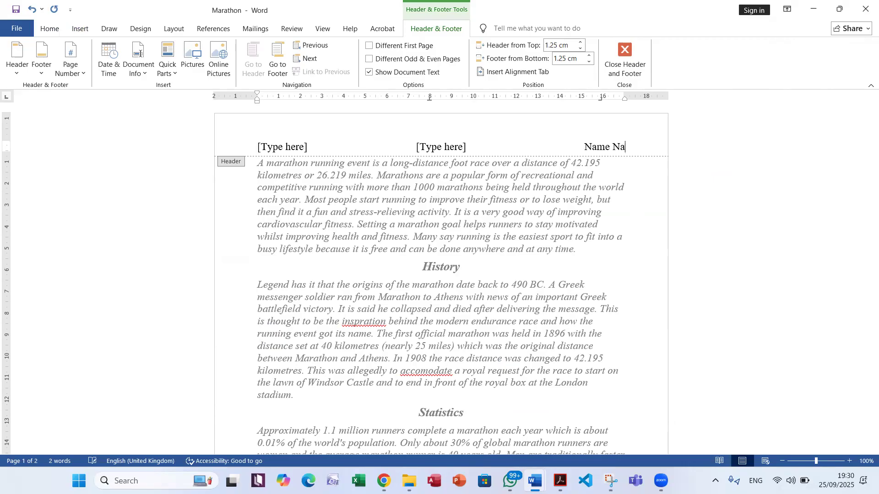
{"action": "type", "text": "EG"}
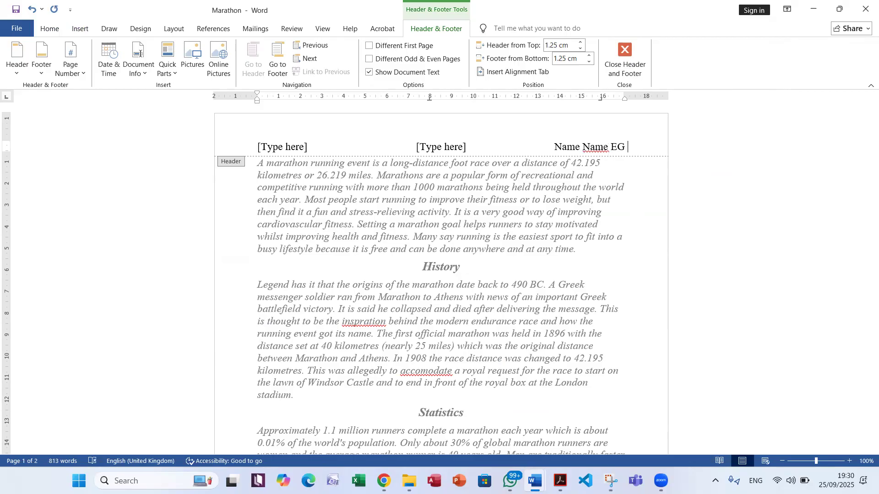
{"action": "type", "text": "0000"}
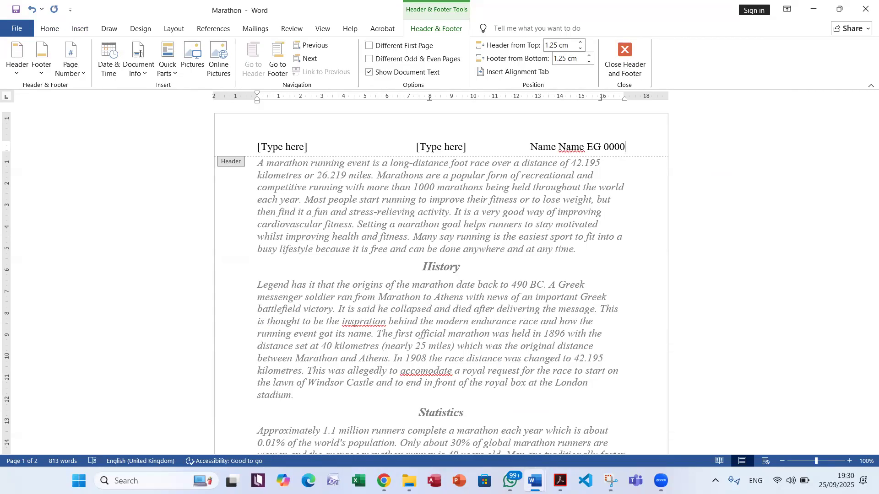
Remove the centre and left placeholders from the Marathon header
{"action": "left_click", "coordinate": [441, 151]}
{"action": "key", "text": "Delete"}
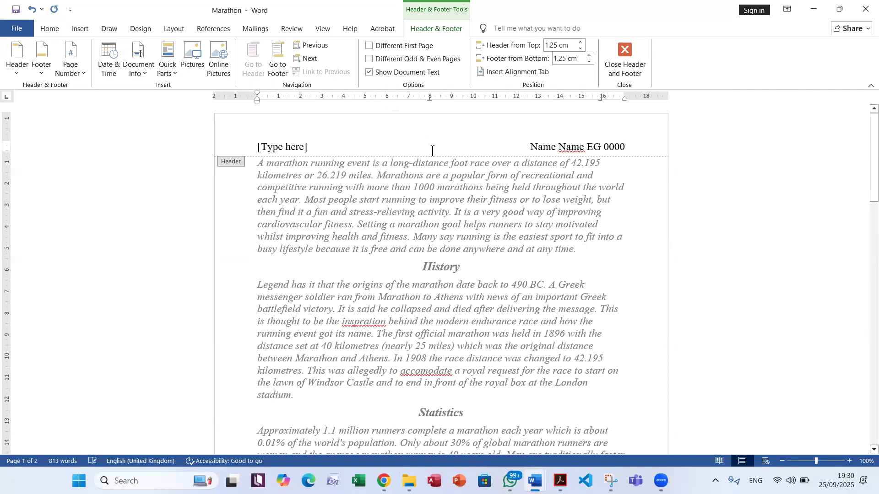
{"action": "left_click", "coordinate": [287, 147]}
{"action": "key", "text": "Delete"}
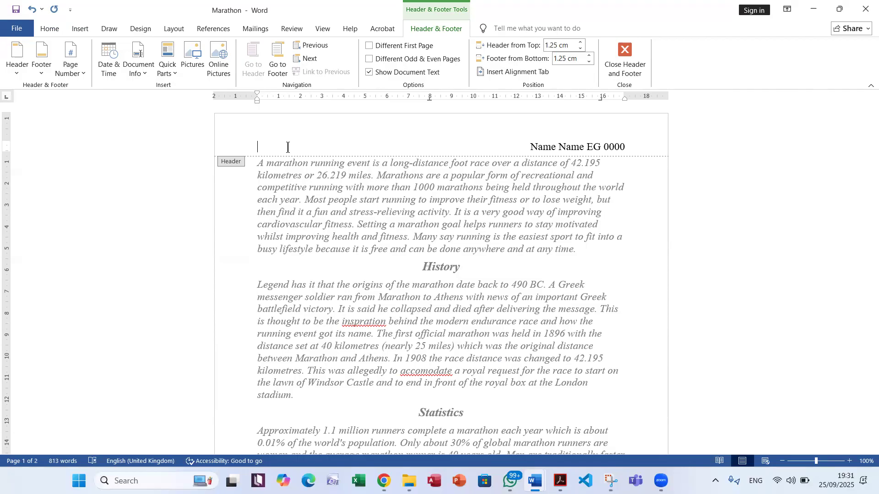
Switch to the exam PDF and check the footer requirement in question 2
{"action": "key", "text": "alt+Tab"}
{"action": "key", "text": "alt+Tab"}
{"action": "key", "text": "Tab"}
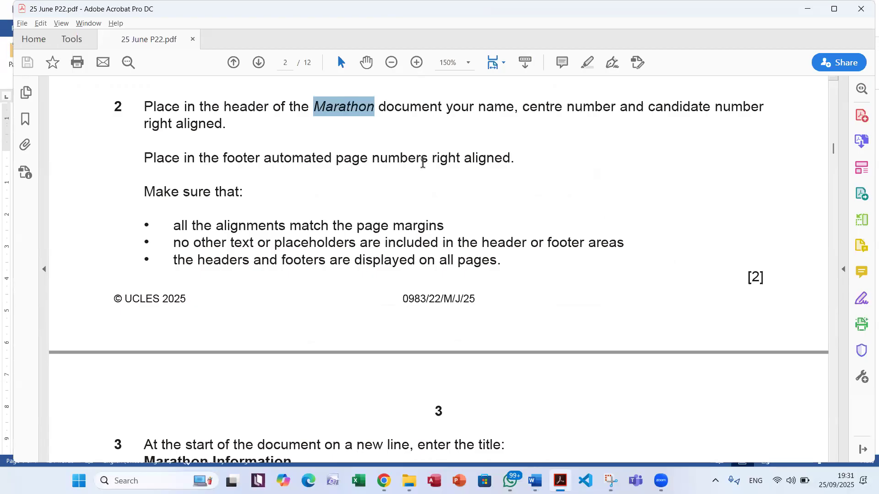
Switch to the EVIDENCE0000 document in Word and insert the Blank (Three Columns) footer
{"action": "key", "text": "alt+Tab"}
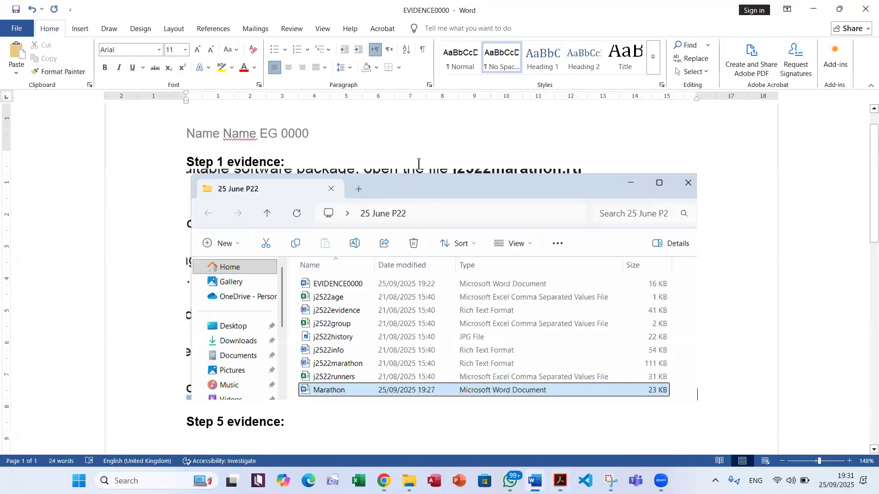
{"action": "left_click", "coordinate": [110, 28]}
{"action": "left_click", "coordinate": [82, 29]}
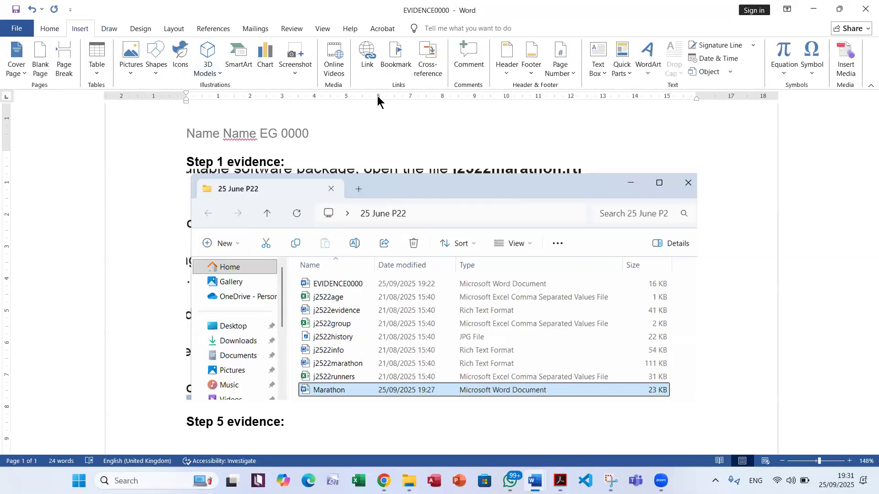
{"action": "left_click", "coordinate": [531, 64]}
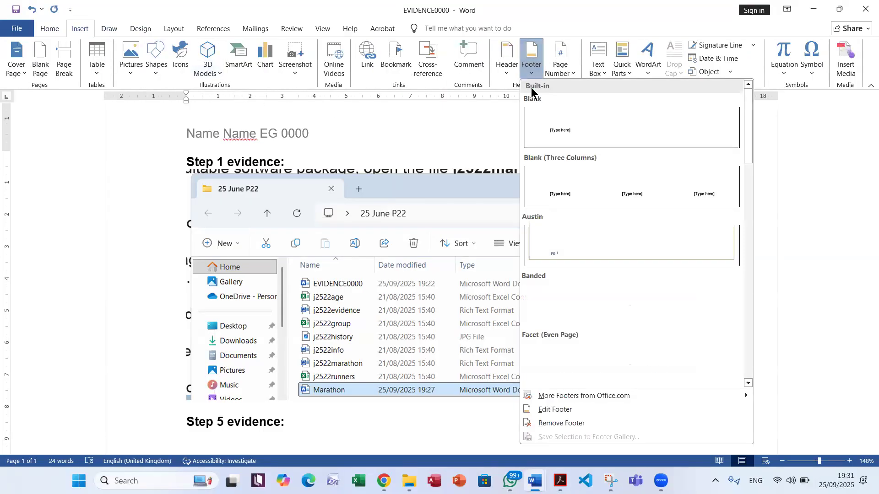
{"action": "left_click", "coordinate": [587, 175]}
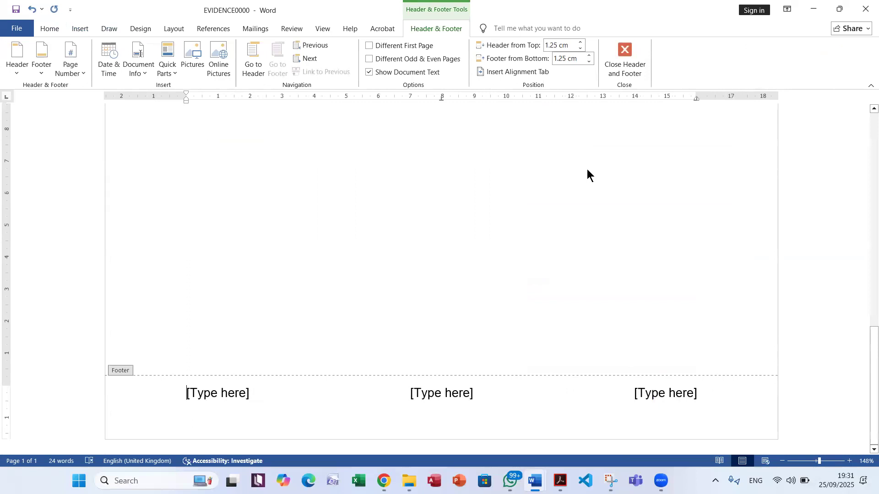
Replace the right-aligned footer placeholder with a Plain Number page number at the current position
{"action": "left_click", "coordinate": [659, 397]}
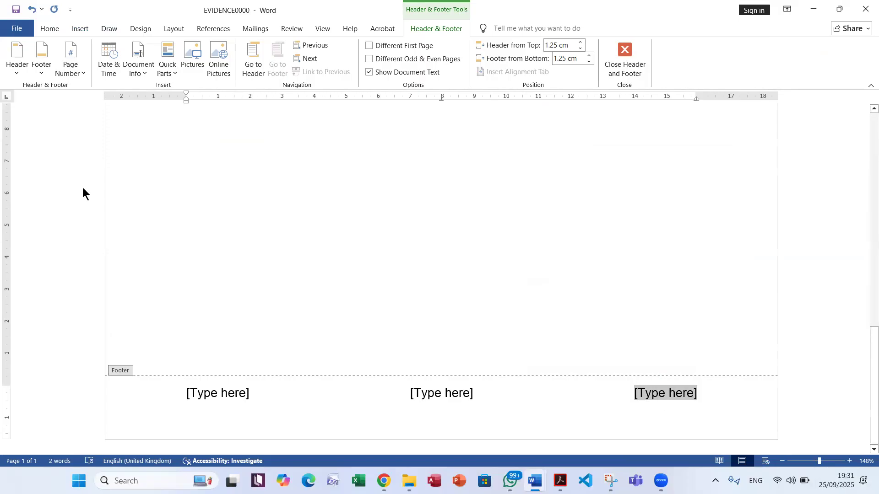
{"action": "left_click", "coordinate": [72, 75]}
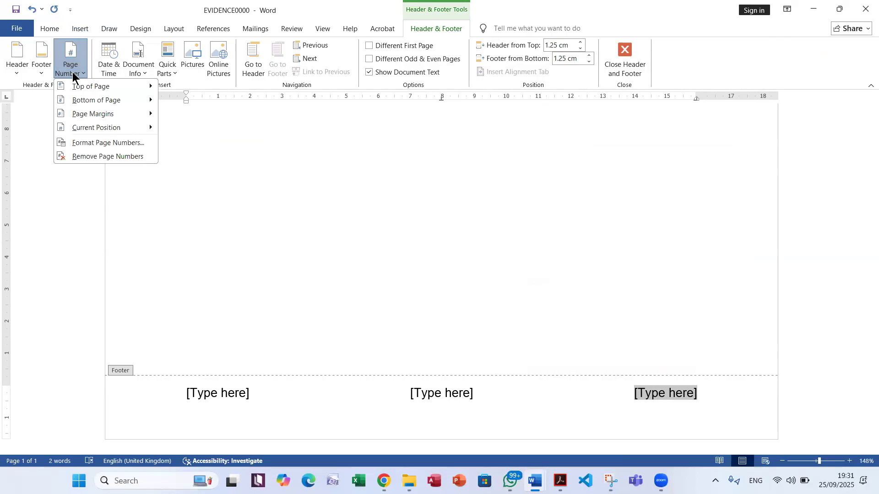
{"action": "mouse_move", "coordinate": [104, 128]}
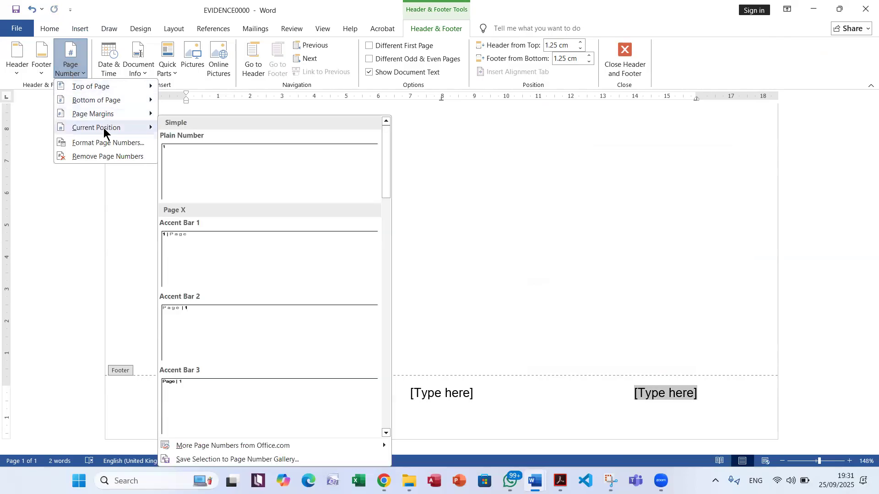
{"action": "left_click", "coordinate": [196, 164]}
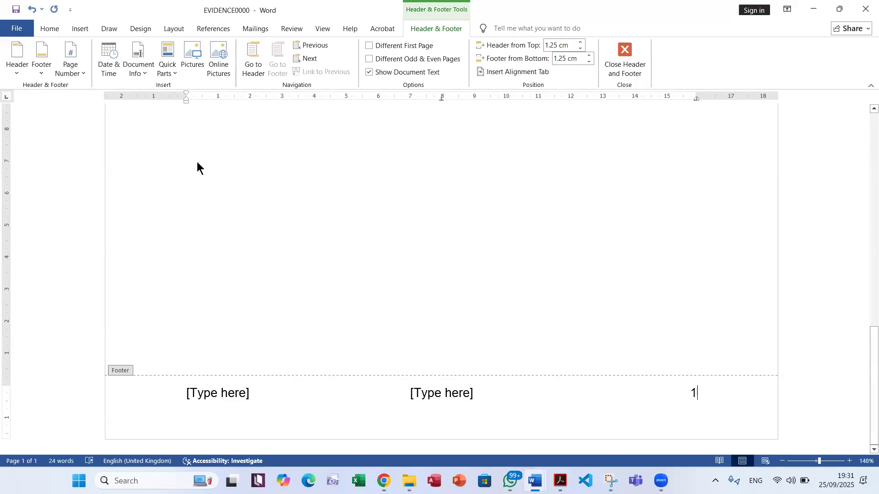
Remove the centre and left placeholders from the EVIDENCE0000 footer and exit header and footer editing
{"action": "left_click", "coordinate": [453, 397]}
{"action": "key", "text": "Delete"}
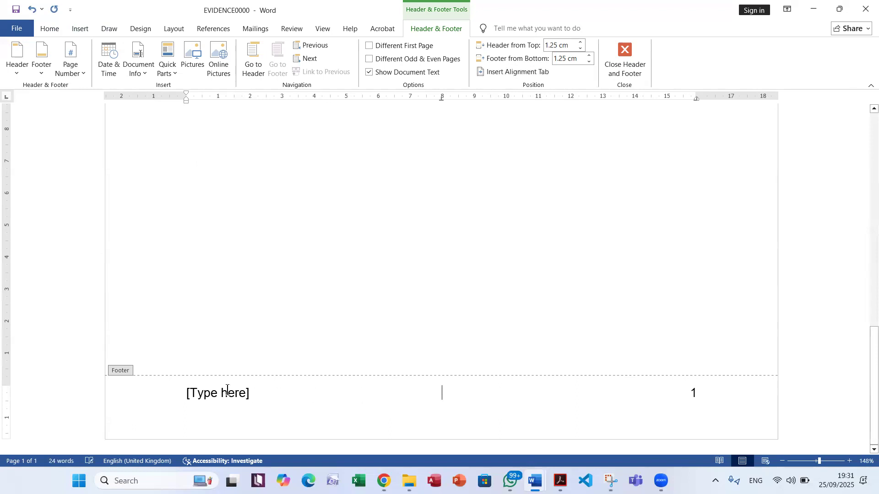
{"action": "left_click", "coordinate": [199, 390]}
{"action": "key", "text": "Delete"}
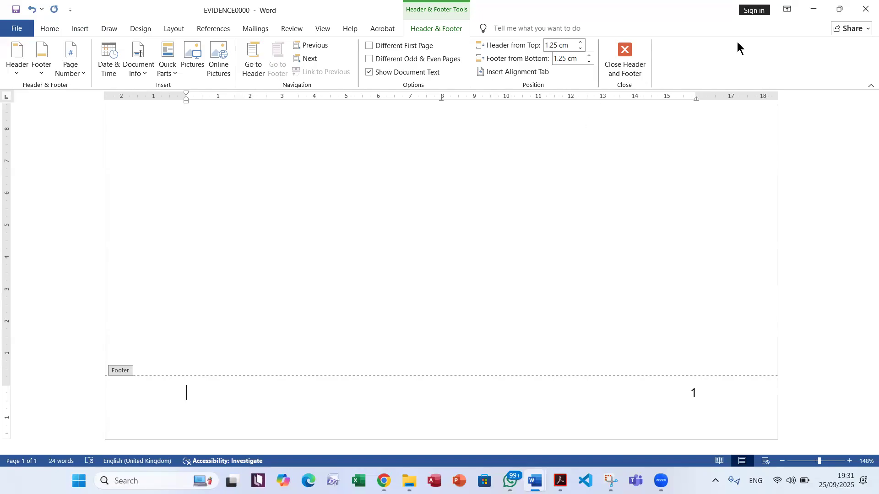
{"action": "left_click", "coordinate": [625, 59]}
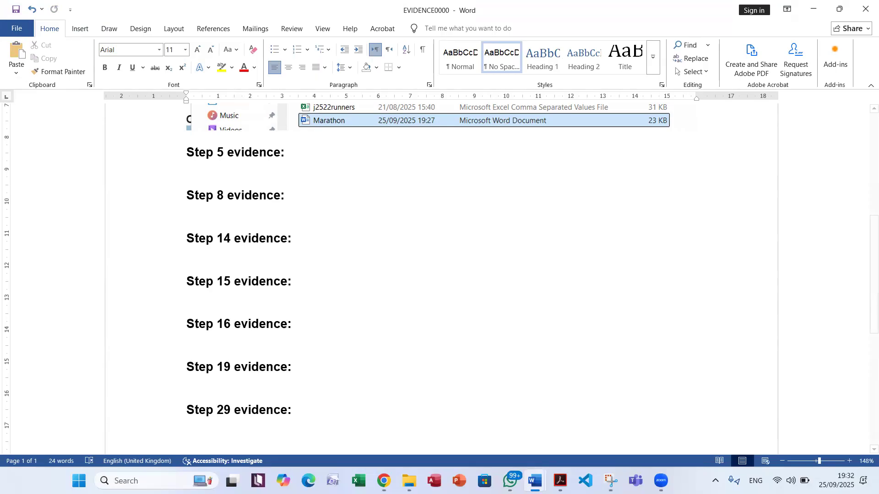
Return to the exam PDF and read question 2's conditions on margin alignment, leftover placeholders and display on all pages
{"action": "key", "text": "alt+Tab"}
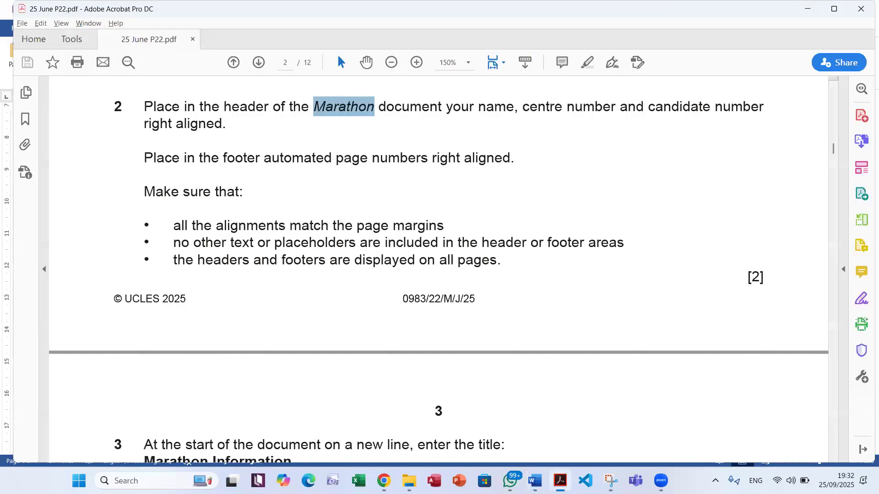
{"action": "left_click_drag", "start_coordinate": [154, 196], "coordinate": [267, 197]}
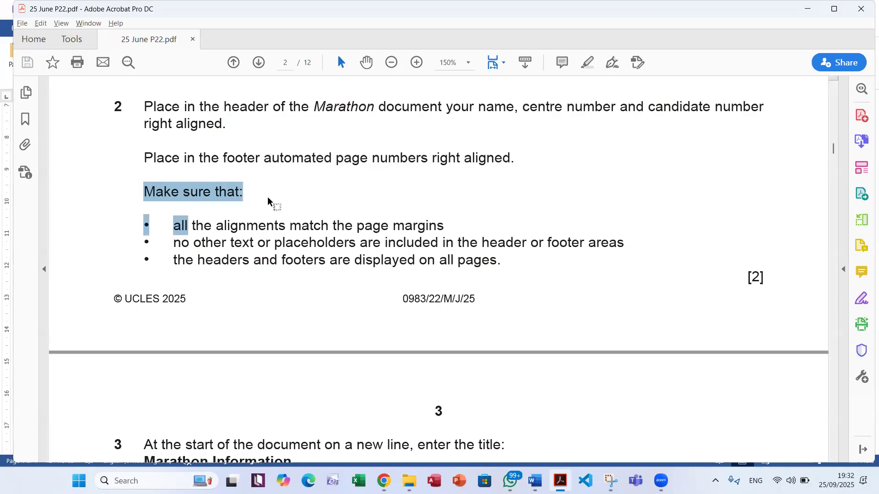
{"action": "left_click_drag", "start_coordinate": [192, 226], "coordinate": [446, 206]}
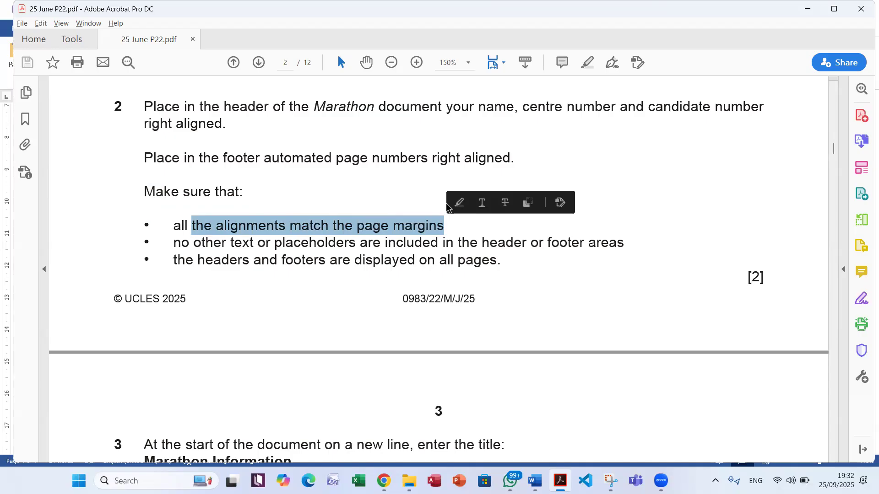
{"action": "left_click_drag", "start_coordinate": [189, 243], "coordinate": [546, 227]}
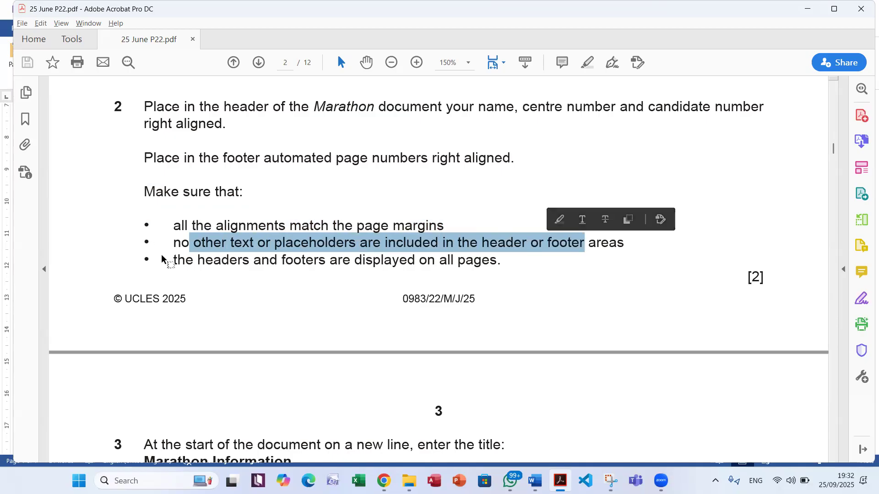
{"action": "left_click_drag", "start_coordinate": [356, 247], "coordinate": [479, 255]}
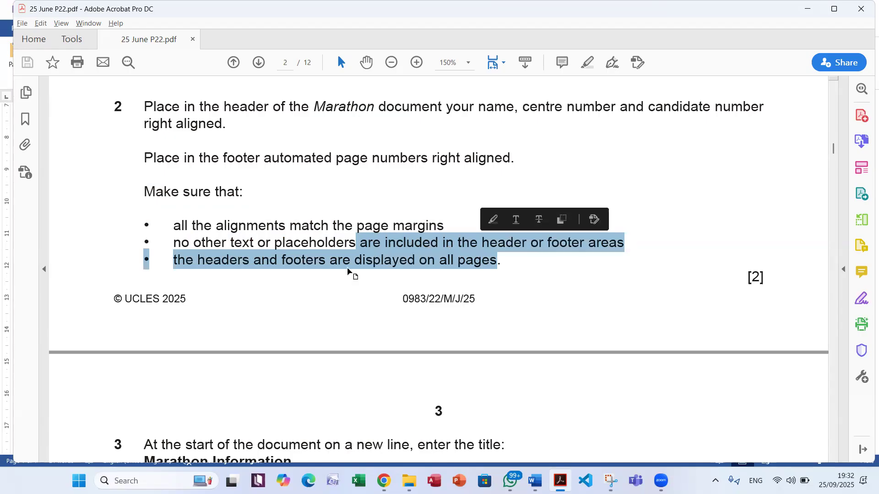
Copy the title "Marathon Information" from question 3 of the exam PDF
{"action": "scroll", "coordinate": [377, 274], "scroll_direction": "down", "scroll_amount": 5}
{"action": "scroll", "coordinate": [381, 277], "scroll_direction": "down", "scroll_amount": 2}
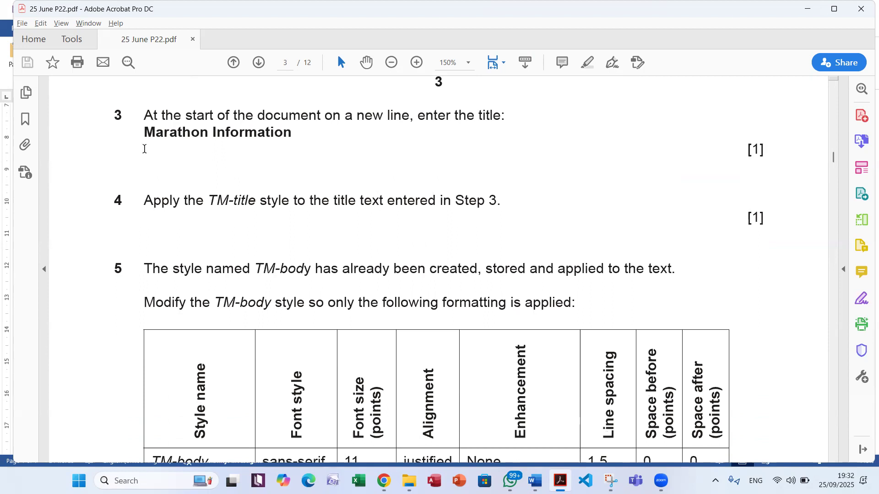
{"action": "left_click_drag", "start_coordinate": [146, 133], "coordinate": [268, 141]}
{"action": "key", "text": "ctrl+c"}
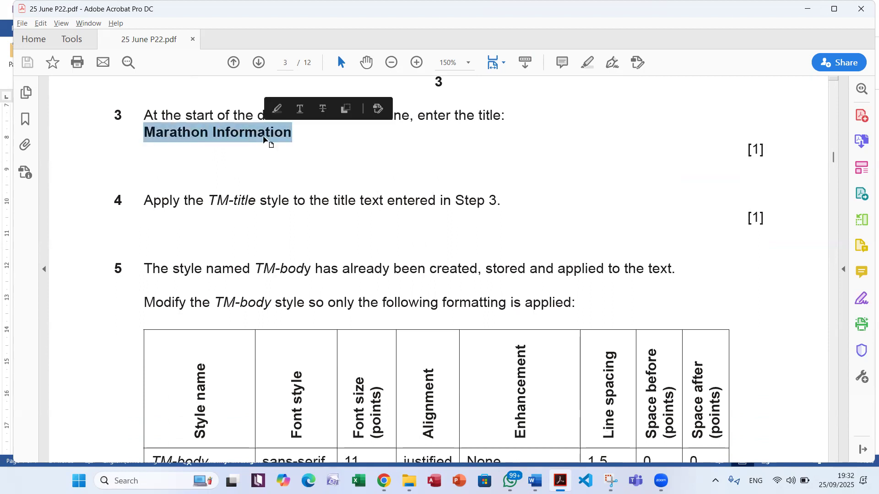
Switch to the Marathon document in Word and exit header editing to return to the body text
{"action": "key", "text": "alt+Tab"}
{"action": "key", "text": "alt+Tab"}
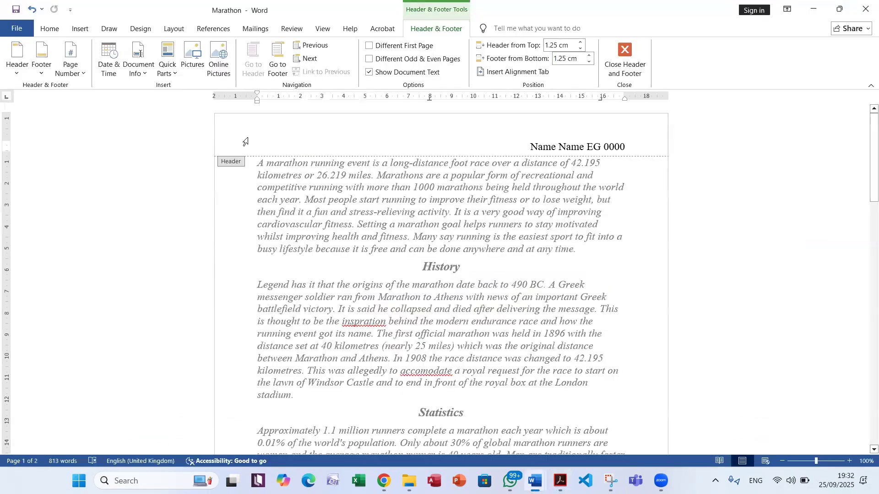
{"action": "left_click", "coordinate": [636, 69]}
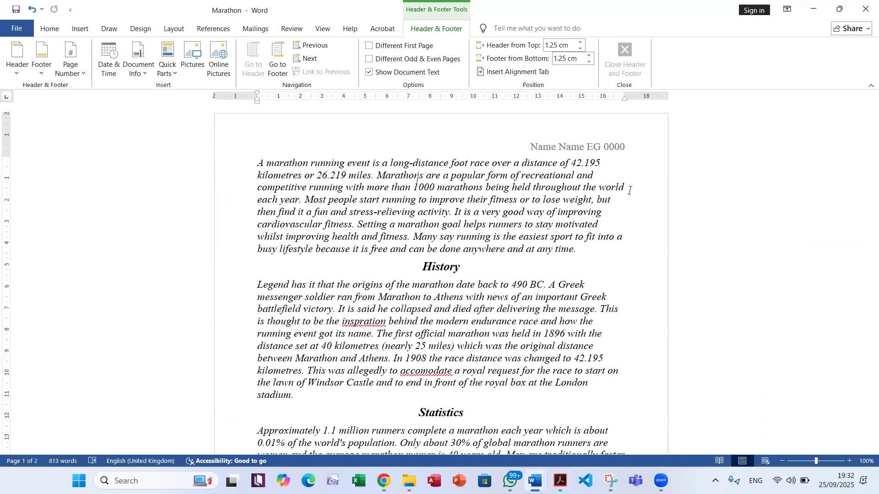
{"action": "left_click", "coordinate": [533, 200]}
{"action": "scroll", "coordinate": [517, 250], "scroll_direction": "down", "scroll_amount": 3}
{"action": "scroll", "coordinate": [515, 250], "scroll_direction": "up", "scroll_amount": 3}
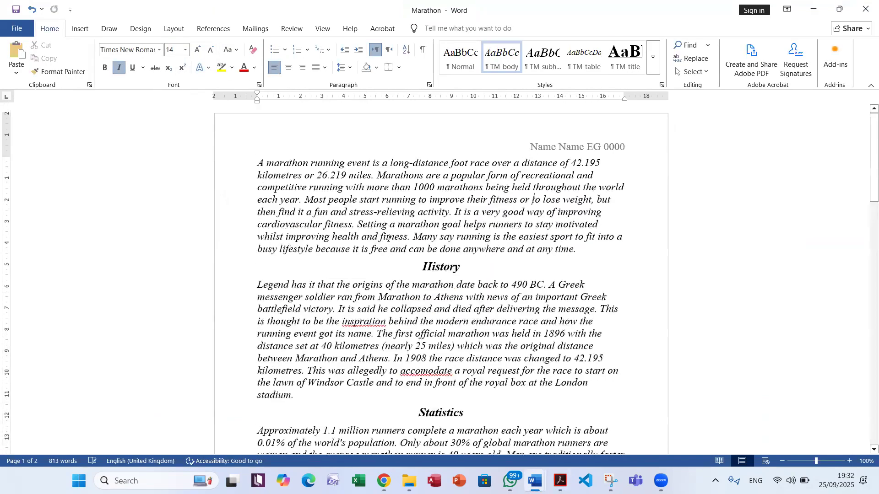
Add a new line at the start of the Marathon document and paste the title "Marathon Information" there without its source formatting
{"action": "left_click", "coordinate": [258, 162]}
{"action": "key", "text": "Return"}
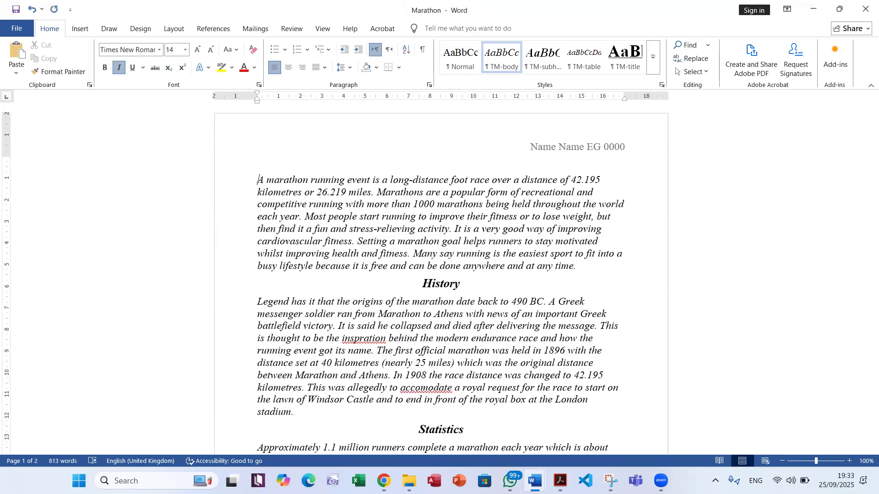
{"action": "left_click", "coordinate": [258, 163]}
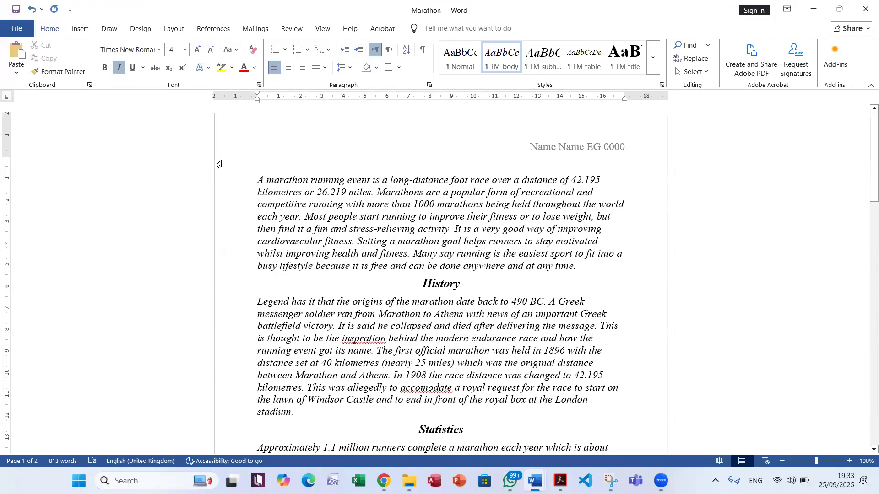
{"action": "left_click", "coordinate": [16, 72]}
{"action": "left_click", "coordinate": [50, 100]}
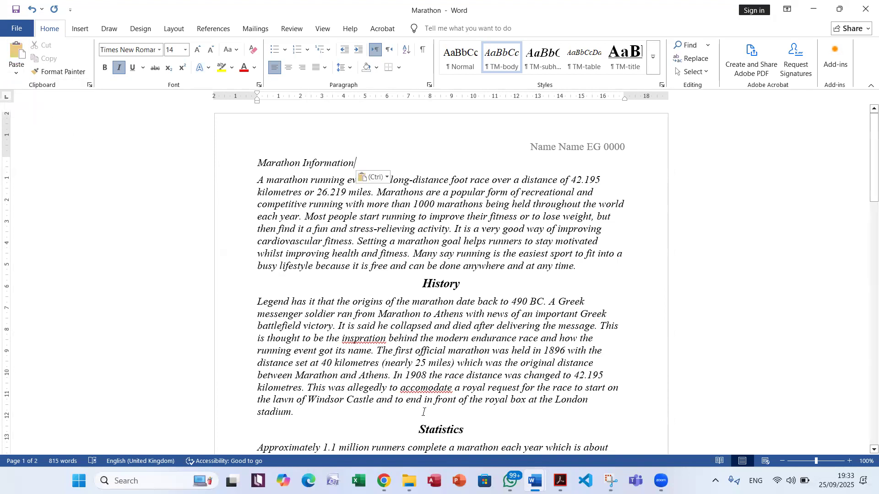
Return to the exam PDF and read question 4 about applying the TM-title style to the title text
{"action": "key", "text": "alt+Tab"}
{"action": "left_click", "coordinate": [249, 221]}
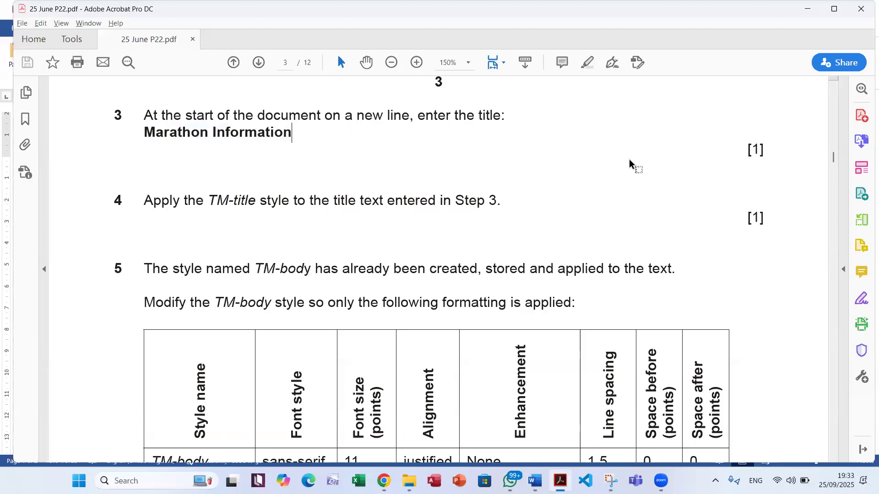
{"action": "left_click_drag", "start_coordinate": [208, 192], "coordinate": [305, 191]}
{"action": "left_click", "coordinate": [362, 201]}
{"action": "left_click", "coordinate": [392, 200]}
{"action": "double_click", "coordinate": [466, 200]}
{"action": "double_click", "coordinate": [252, 133]}
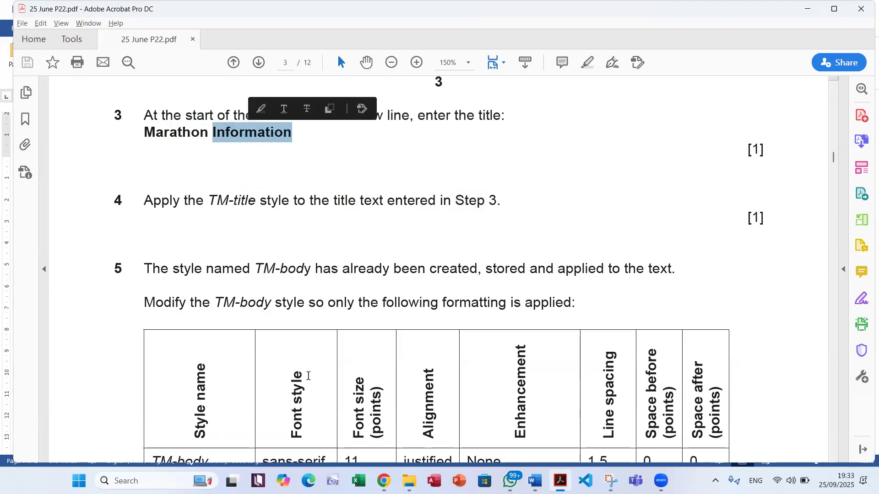
Switch to the Marathon document in Word, show the full styles list, and apply the TM-title style to the "Marathon Information" title
{"action": "key", "text": "alt+Tab"}
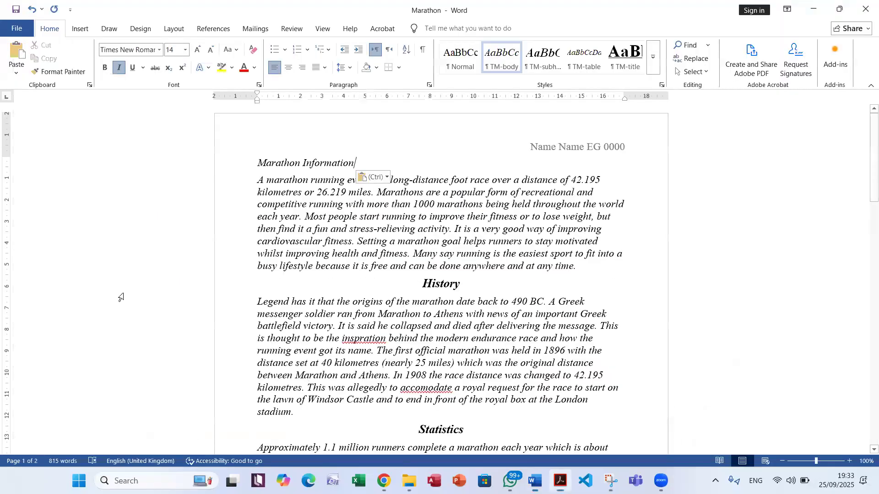
{"action": "left_click", "coordinate": [662, 84]}
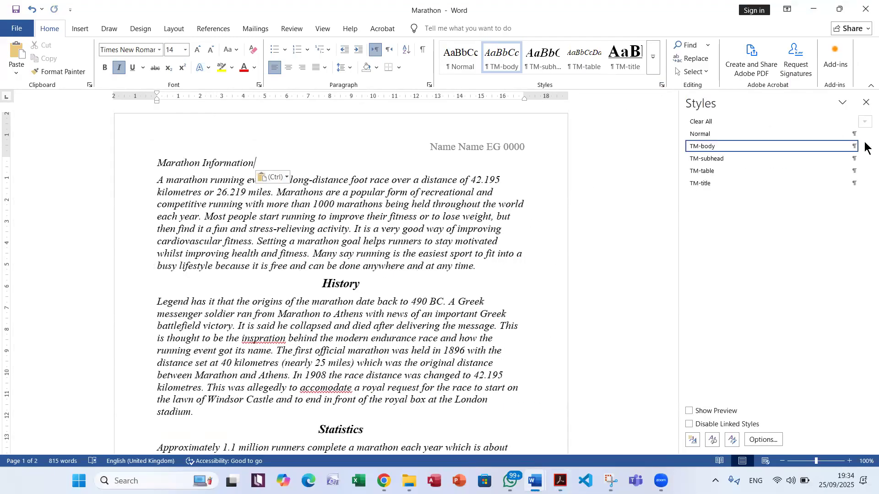
{"action": "mouse_move", "coordinate": [750, 152]}
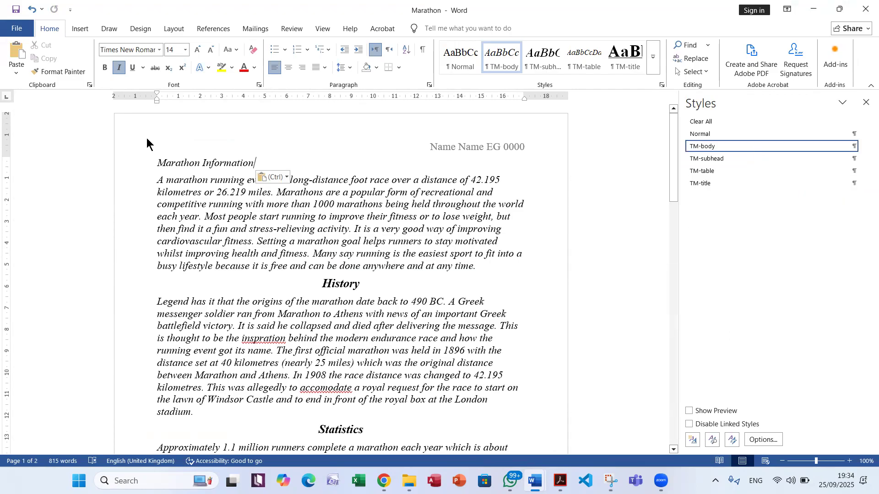
{"action": "left_click_drag", "start_coordinate": [154, 164], "coordinate": [277, 156]}
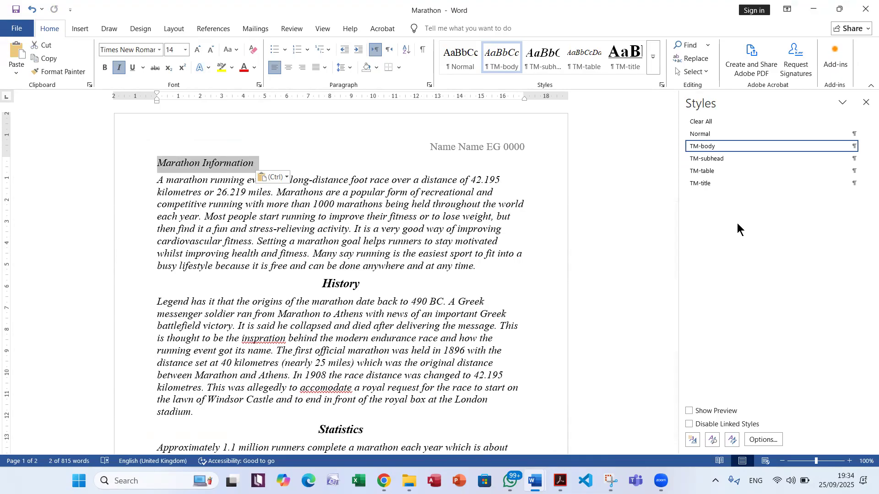
{"action": "left_click", "coordinate": [716, 183]}
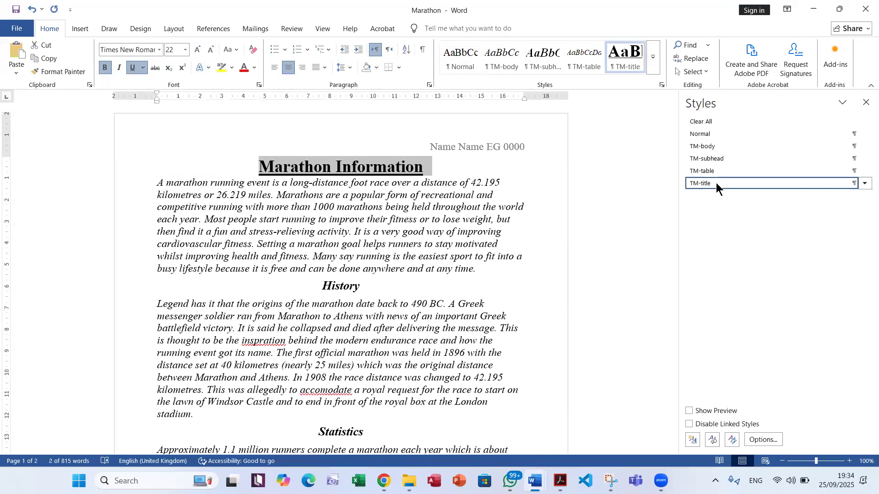
Return to the exam PDF, check the style name required in question 4 against the document, and move on to question 5
{"action": "key", "text": "alt+Tab"}
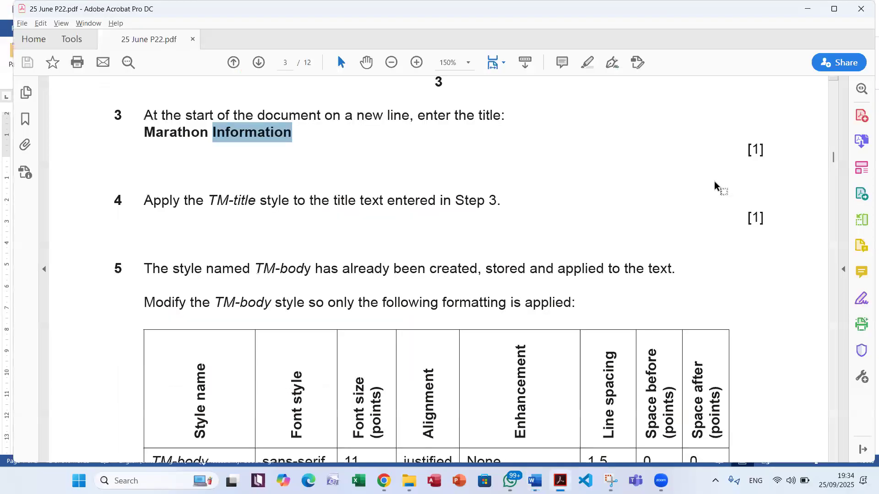
{"action": "left_click_drag", "start_coordinate": [205, 200], "coordinate": [256, 201]}
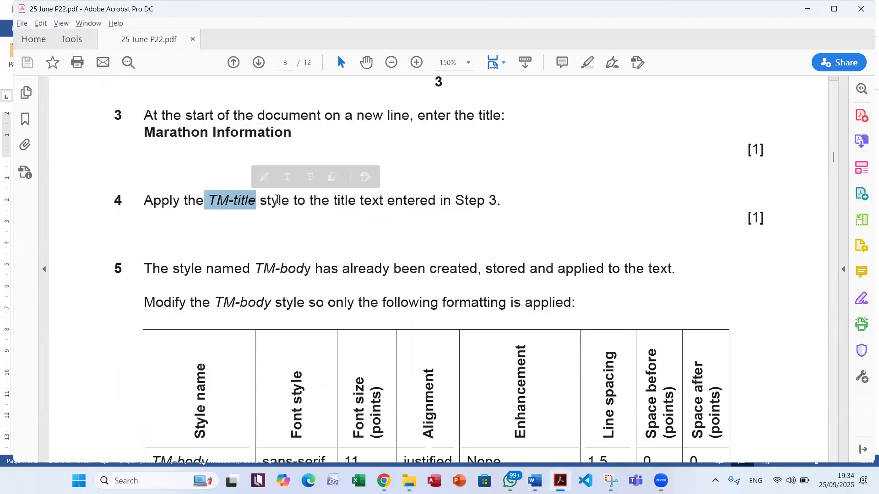
{"action": "key", "text": "alt+Tab"}
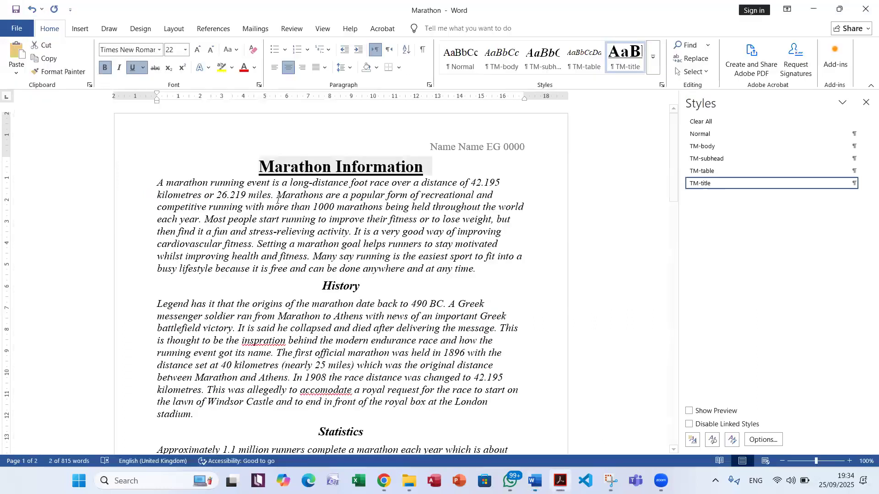
{"action": "key", "text": "alt+Tab"}
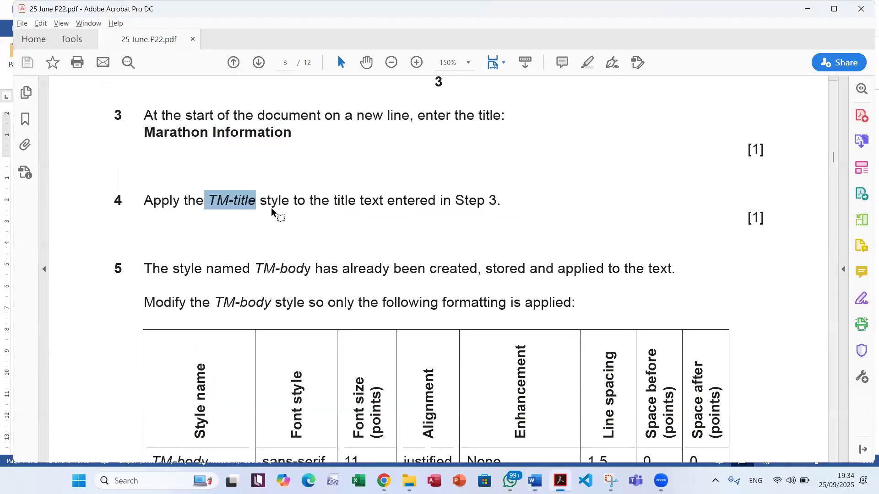
{"action": "scroll", "coordinate": [271, 211], "scroll_direction": "down", "scroll_amount": 3}
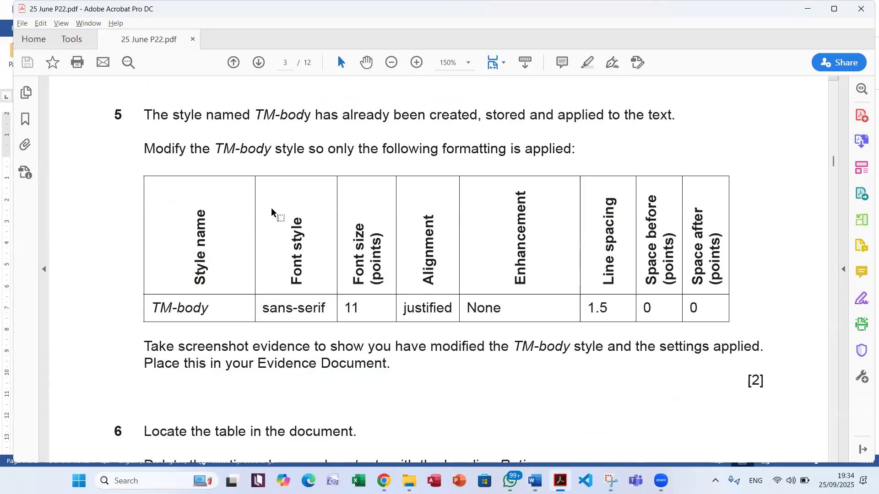
Switch to the Marathon document and examine which styles are applied to the body paragraphs, the History subheading and the age graded table
{"action": "key", "text": "alt+Tab"}
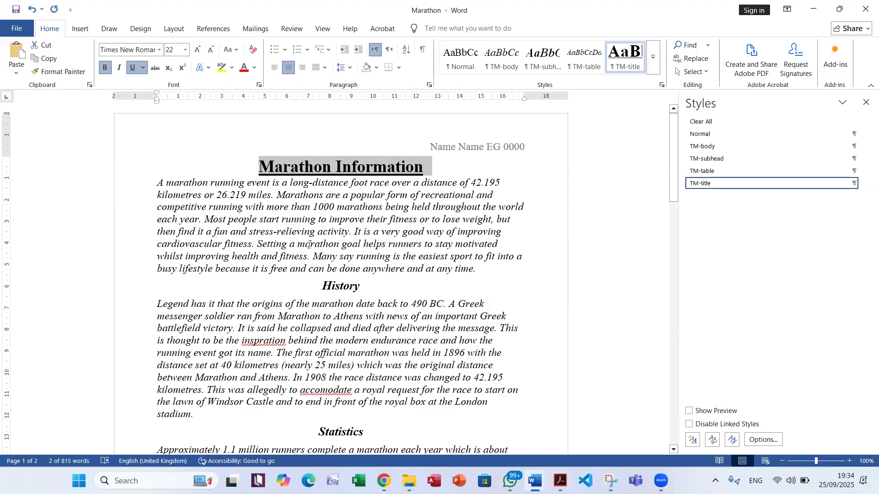
{"action": "left_click", "coordinate": [303, 226]}
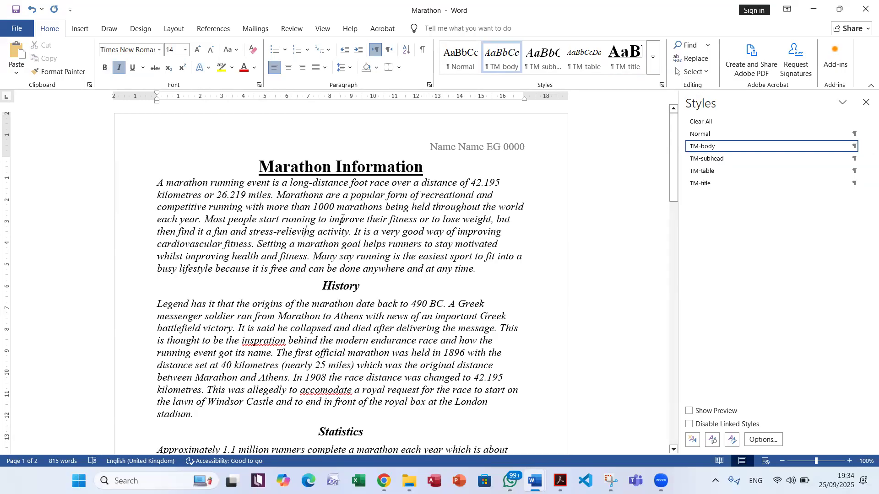
{"action": "mouse_move", "coordinate": [708, 146]}
{"action": "left_click", "coordinate": [341, 286]}
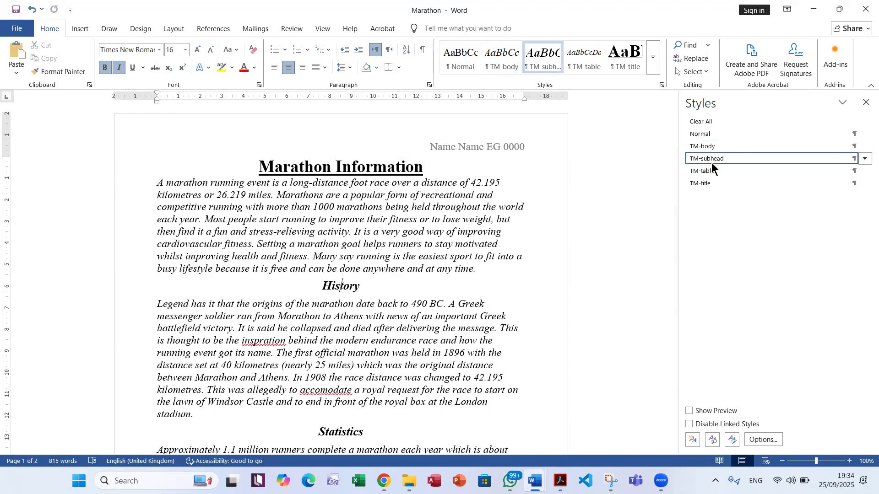
{"action": "left_click", "coordinate": [367, 231]}
{"action": "scroll", "coordinate": [432, 228], "scroll_direction": "down", "scroll_amount": 3}
{"action": "scroll", "coordinate": [432, 227], "scroll_direction": "down", "scroll_amount": 20}
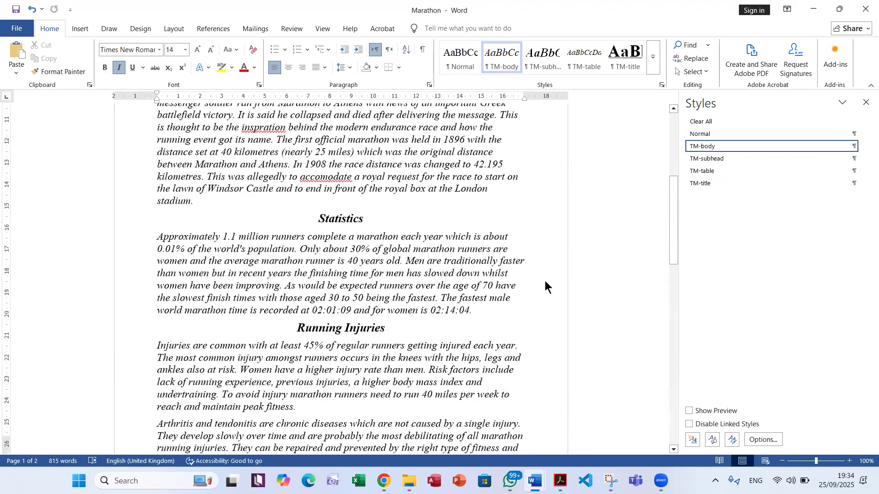
{"action": "scroll", "coordinate": [355, 198], "scroll_direction": "down", "scroll_amount": 3}
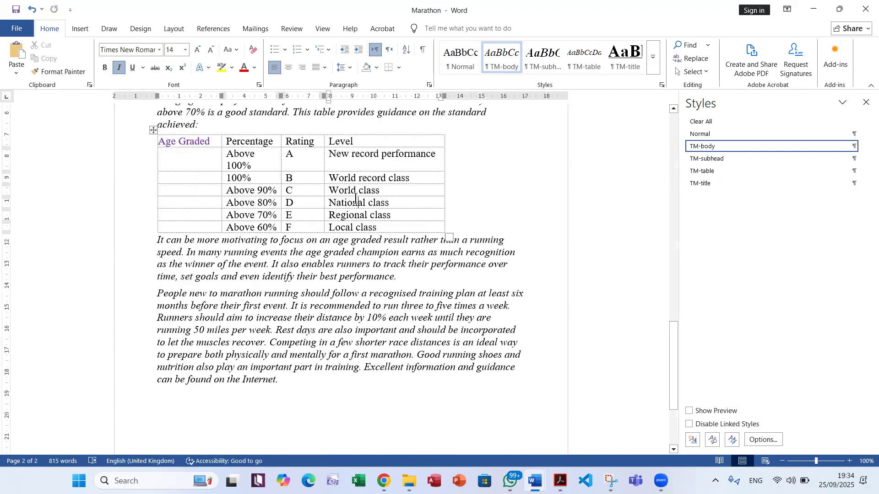
{"action": "left_click", "coordinate": [355, 198]}
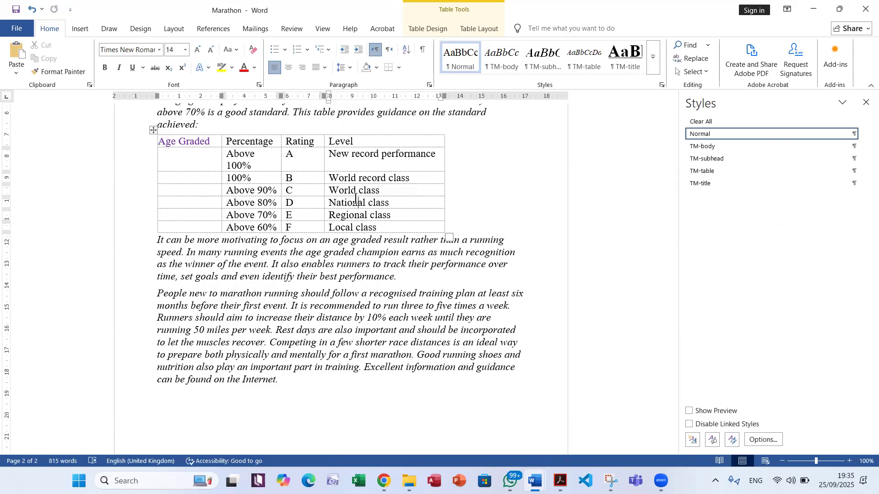
{"action": "scroll", "coordinate": [355, 200], "scroll_direction": "up", "scroll_amount": 15}
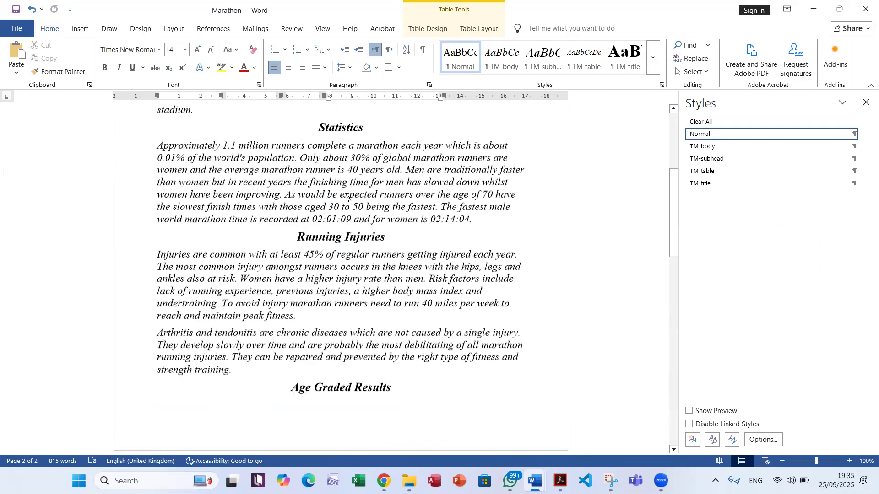
{"action": "left_click", "coordinate": [254, 206]}
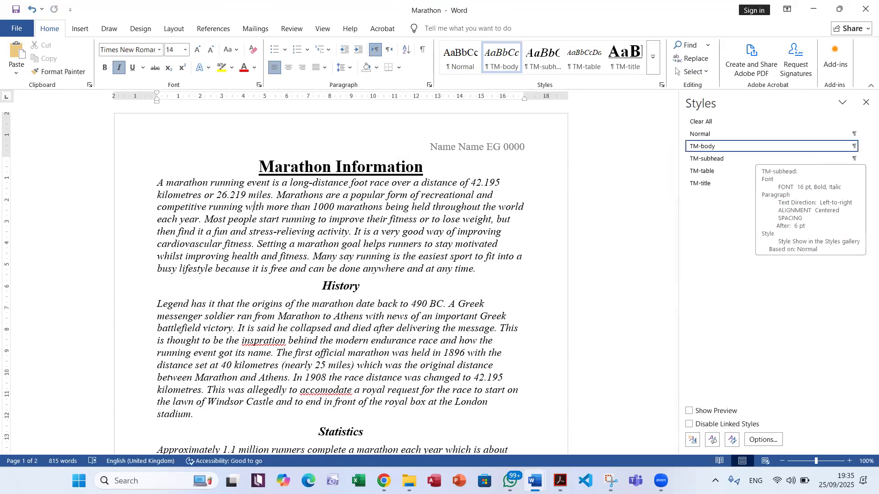
Switch to the exam PDF and read question 5 about modifying the TM-body style, including its formatting table and marks
{"action": "left_click", "coordinate": [565, 479]}
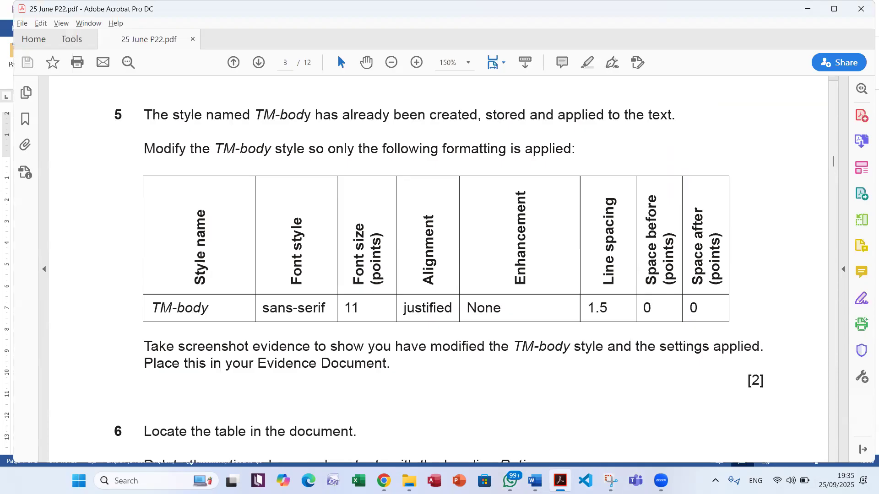
{"action": "double_click", "coordinate": [166, 151]}
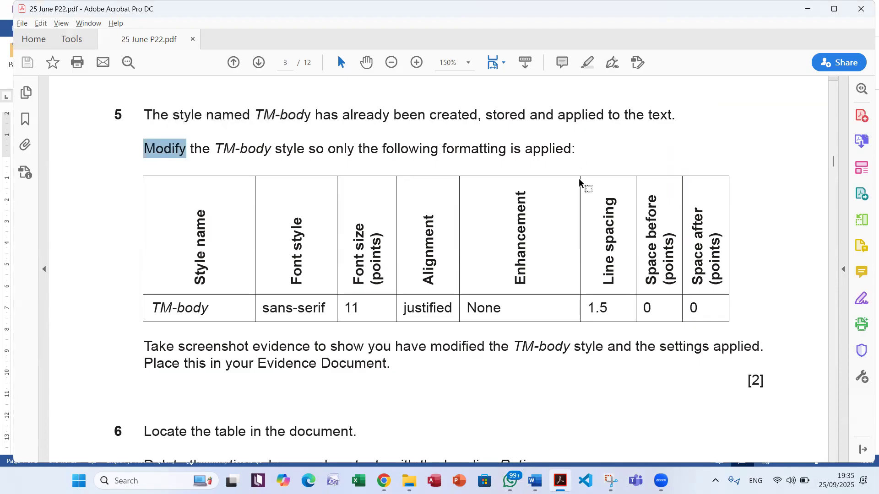
{"action": "double_click", "coordinate": [340, 149]}
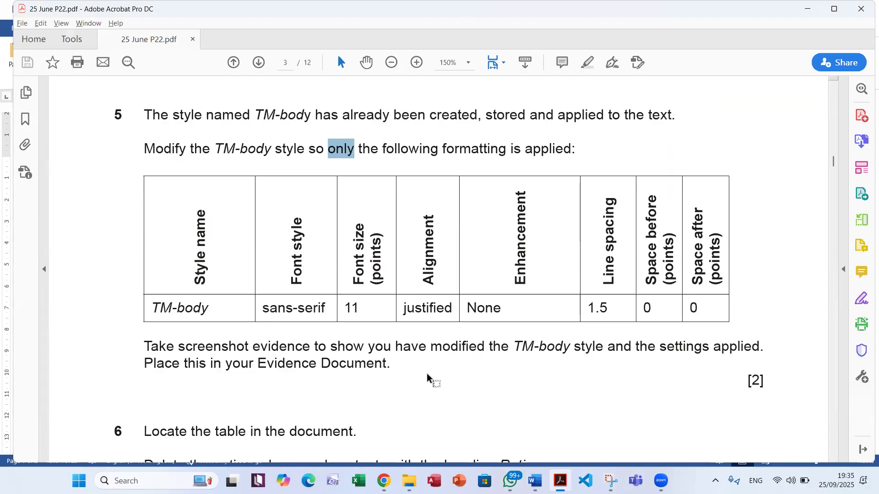
{"action": "left_click_drag", "start_coordinate": [762, 378], "coordinate": [750, 378]}
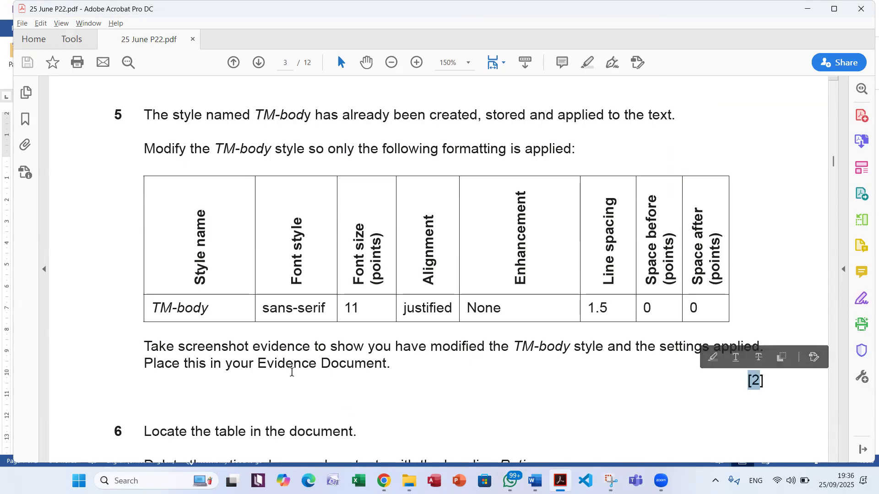
Switch to the Marathon document in Word and open the TM-body style for modification
{"action": "key", "text": "alt+Tab"}
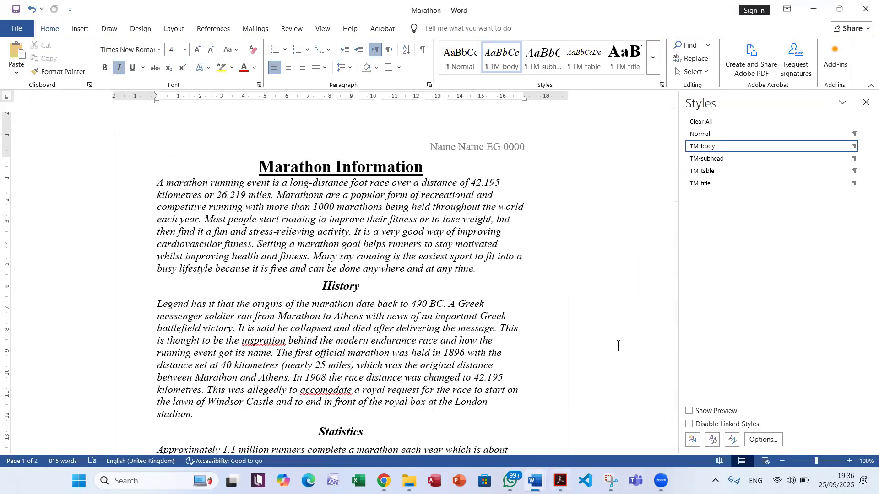
{"action": "mouse_move", "coordinate": [724, 146]}
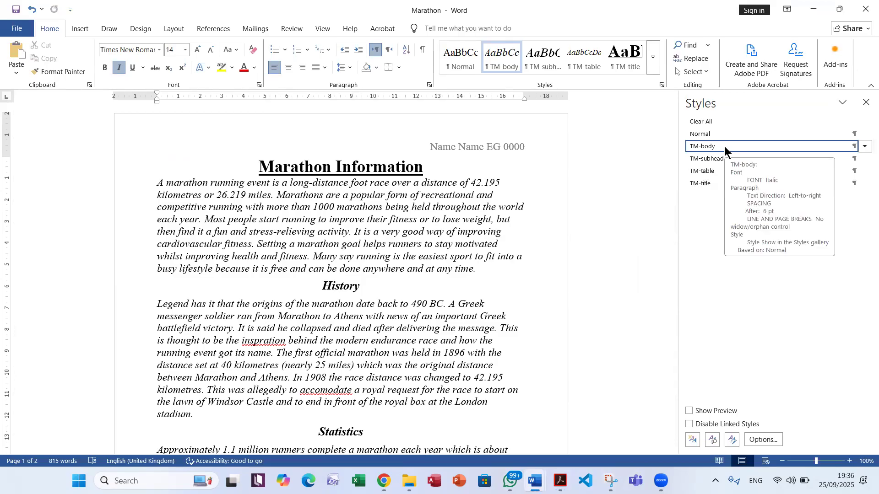
{"action": "left_click", "coordinate": [864, 147]}
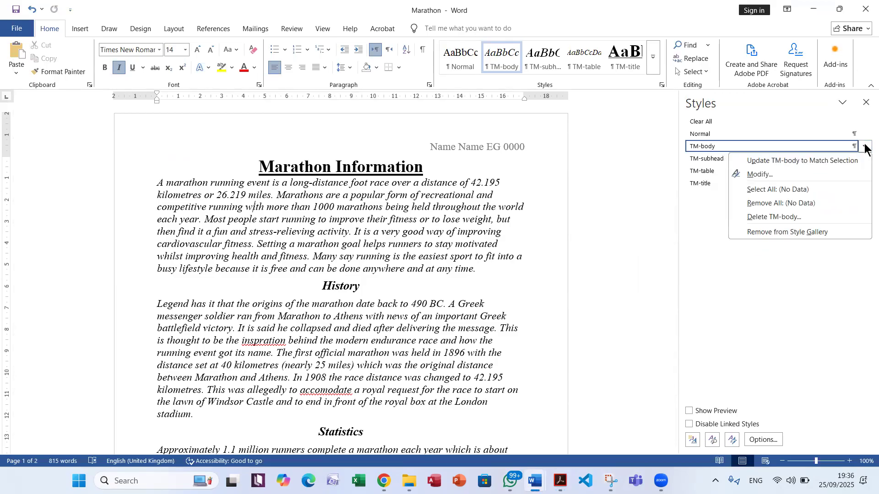
{"action": "left_click", "coordinate": [772, 175]}
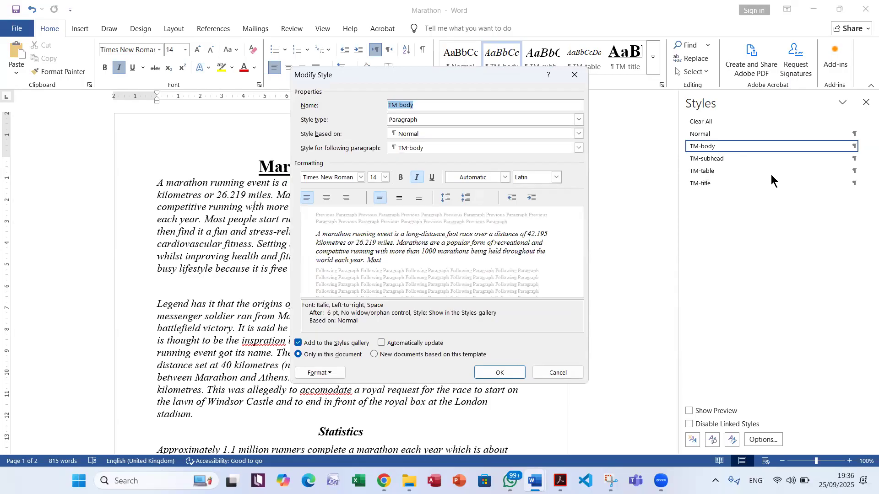
{"action": "left_click", "coordinate": [440, 105]}
Compare the style name in question 5 of the exam PDF with the name of the style being modified in Word
{"action": "key", "text": "alt+Tab"}
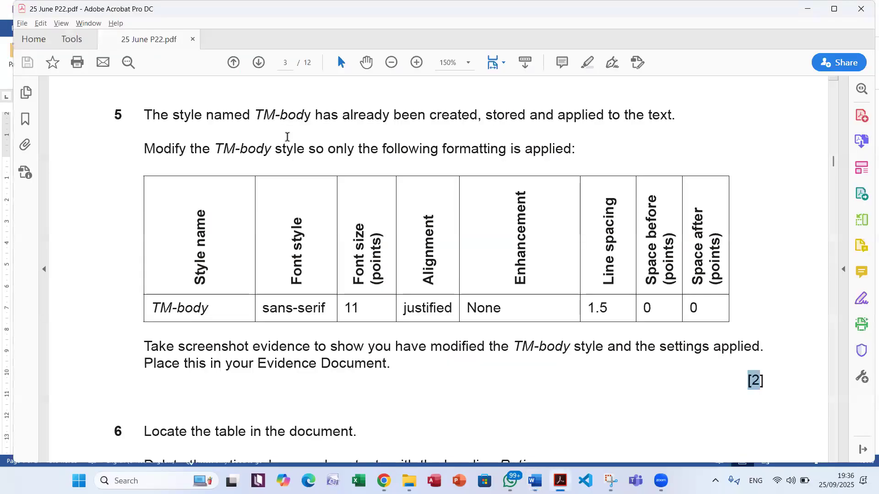
{"action": "double_click", "coordinate": [224, 149]}
{"action": "key", "text": "alt+Tab"}
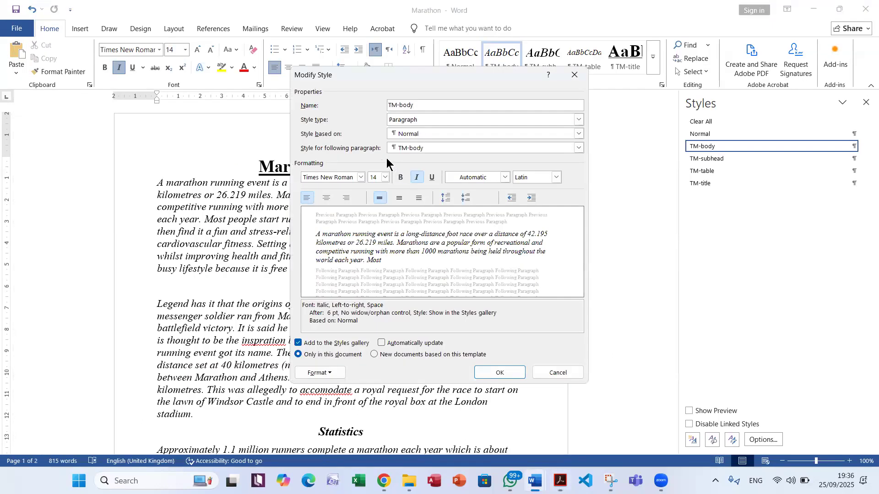
{"action": "key", "text": "alt+Tab"}
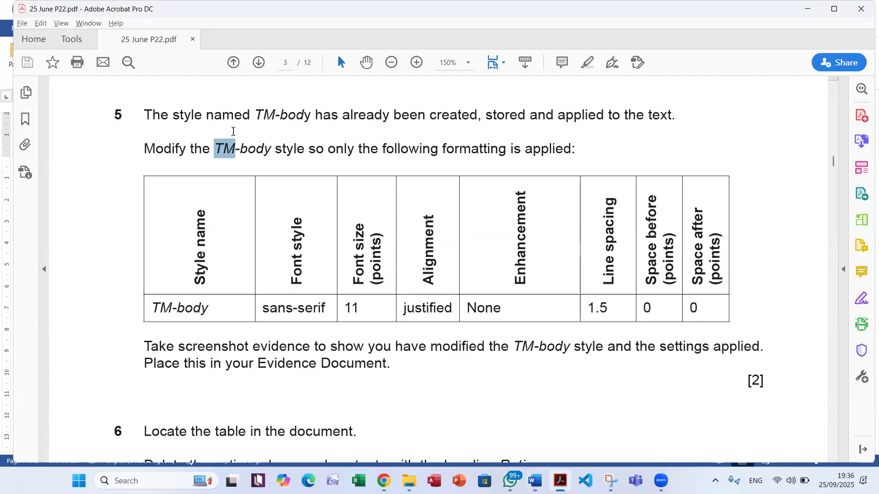
{"action": "key", "text": "alt+Tab"}
{"action": "left_click", "coordinate": [353, 196]}
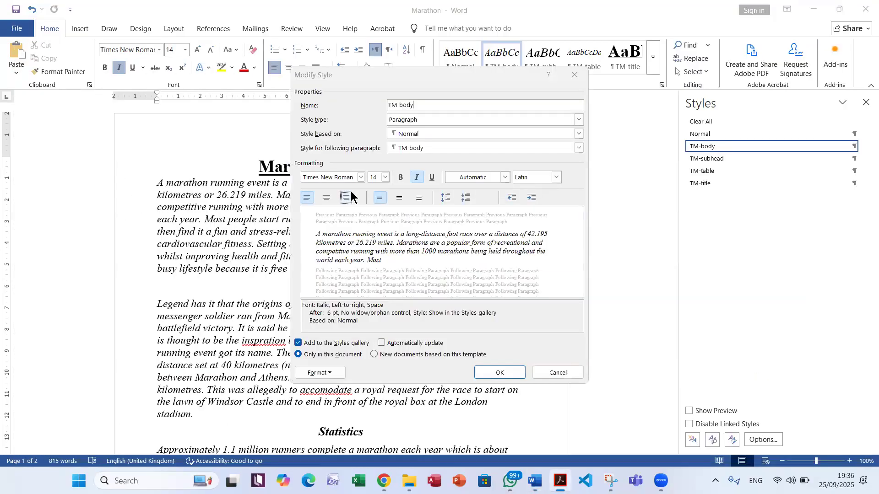
{"action": "key", "text": "alt+Tab"}
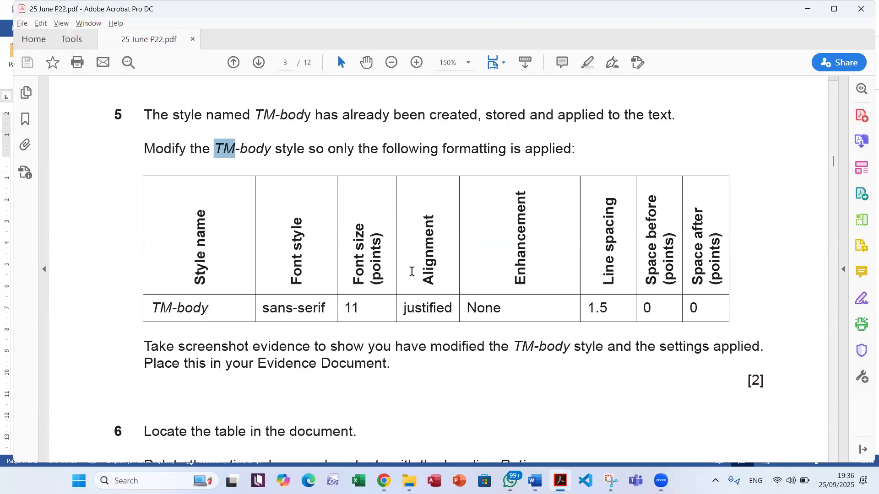
{"action": "key", "text": "alt+Tab"}
{"action": "key", "text": "alt+Tab"}
Check the font style required in question 5 of the exam PDF and set the TM-body style's font to Arial in Word
{"action": "left_click_drag", "start_coordinate": [160, 303], "coordinate": [171, 305]}
{"action": "left_click", "coordinate": [294, 230]}
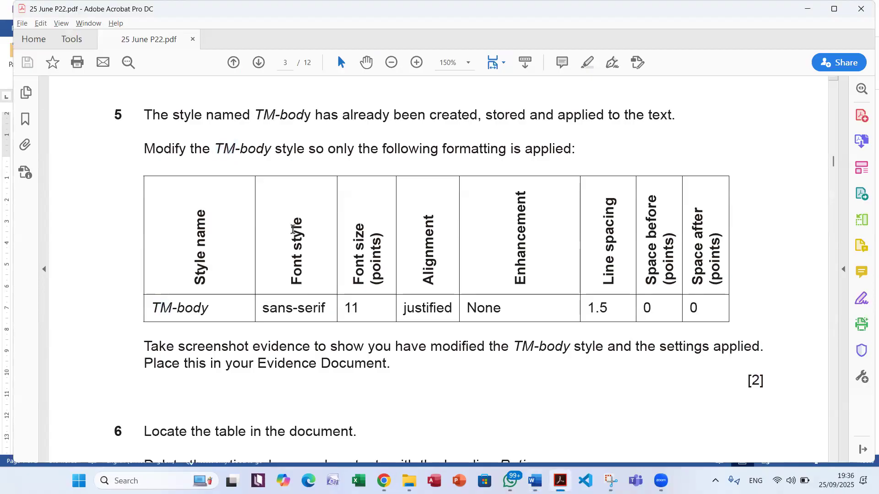
{"action": "left_click_drag", "start_coordinate": [264, 308], "coordinate": [326, 306]}
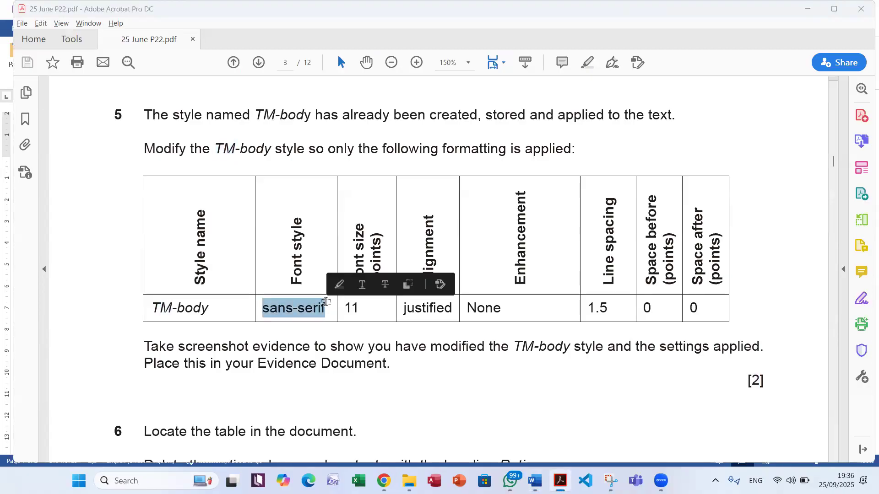
{"action": "key", "text": "alt+Tab"}
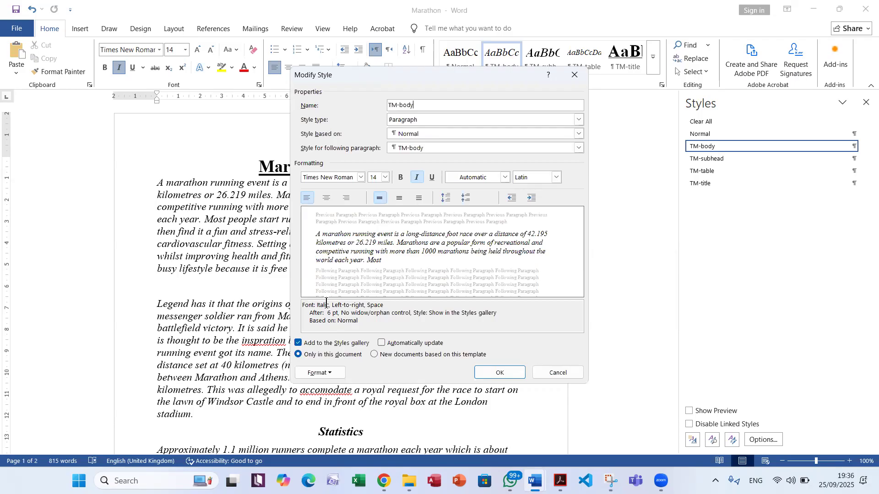
{"action": "left_click", "coordinate": [361, 176]}
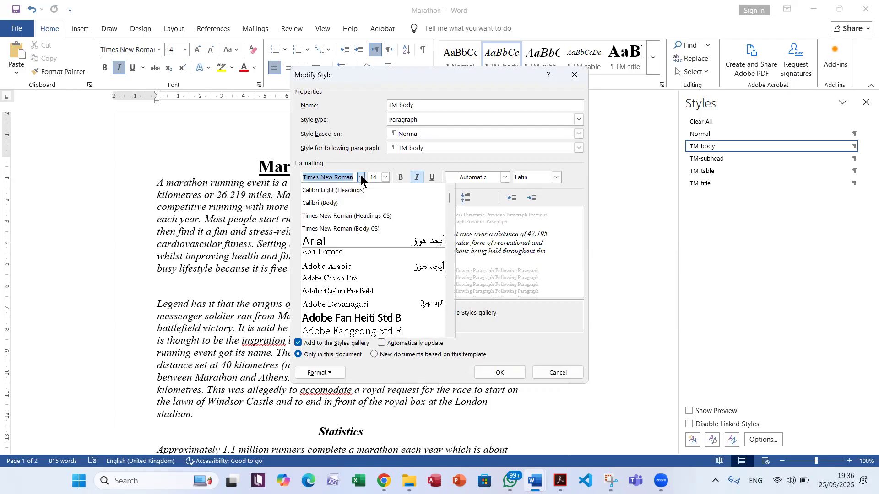
{"action": "left_click", "coordinate": [356, 240]}
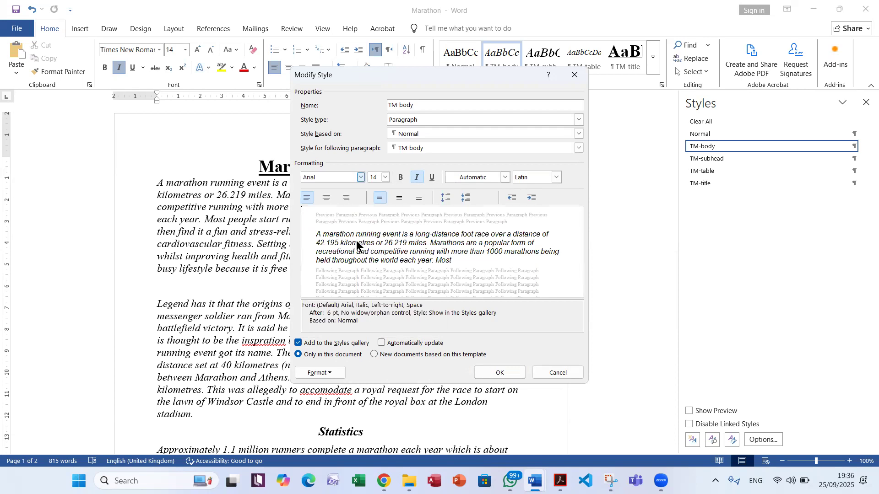
Check the font size required in the exam PDF and set the TM-body style's size to 11 points in Word
{"action": "key", "text": "alt+Tab"}
{"action": "double_click", "coordinate": [352, 308]}
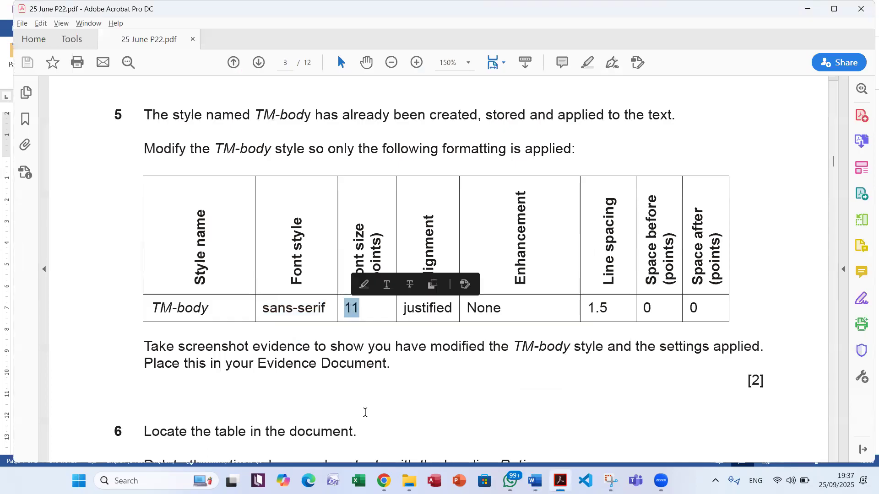
{"action": "key", "text": "alt+Tab"}
{"action": "left_click", "coordinate": [385, 177]}
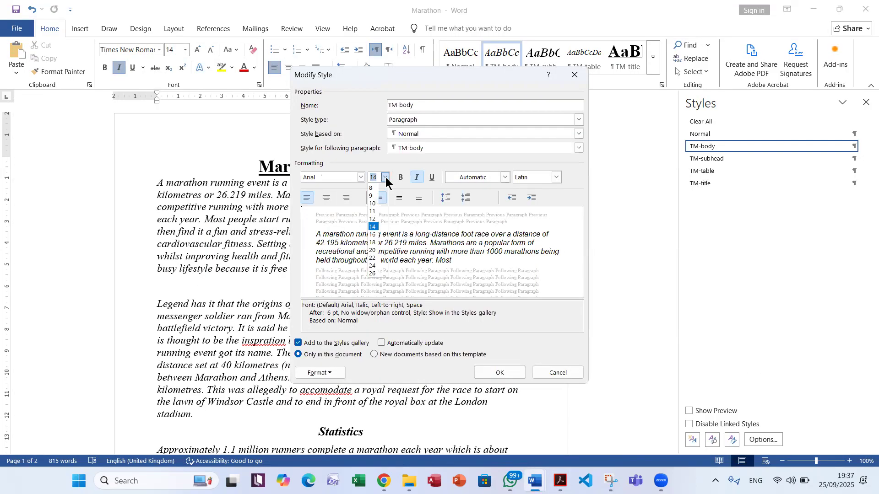
{"action": "left_click", "coordinate": [372, 211]}
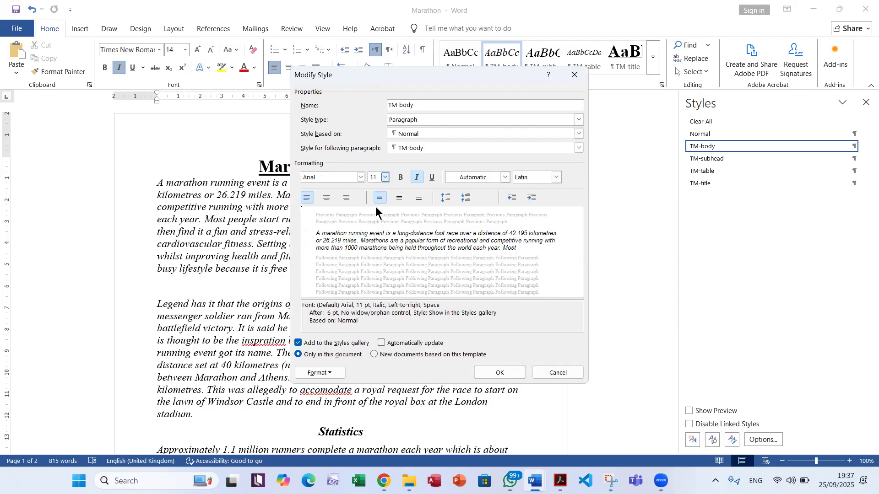
Check the alignment required in the exam PDF and set the TM-body style's paragraph alignment to Justified in Word
{"action": "key", "text": "alt+Tab"}
{"action": "double_click", "coordinate": [427, 311]}
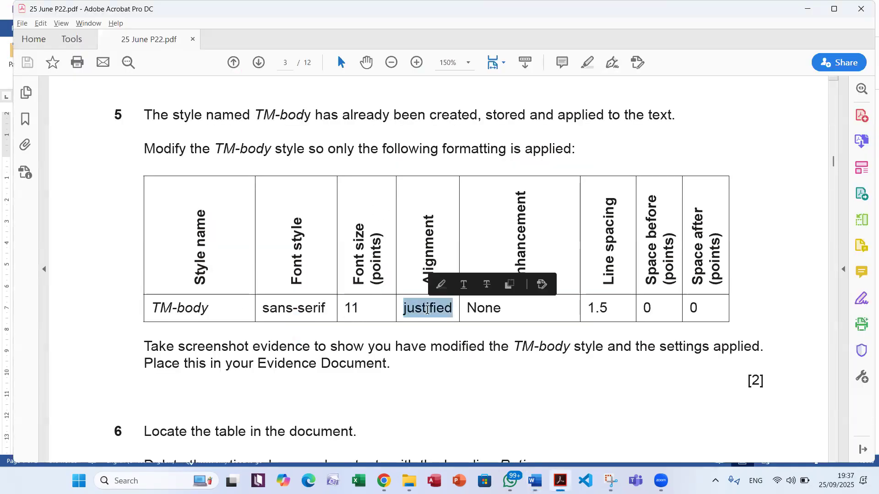
{"action": "key", "text": "alt+Tab"}
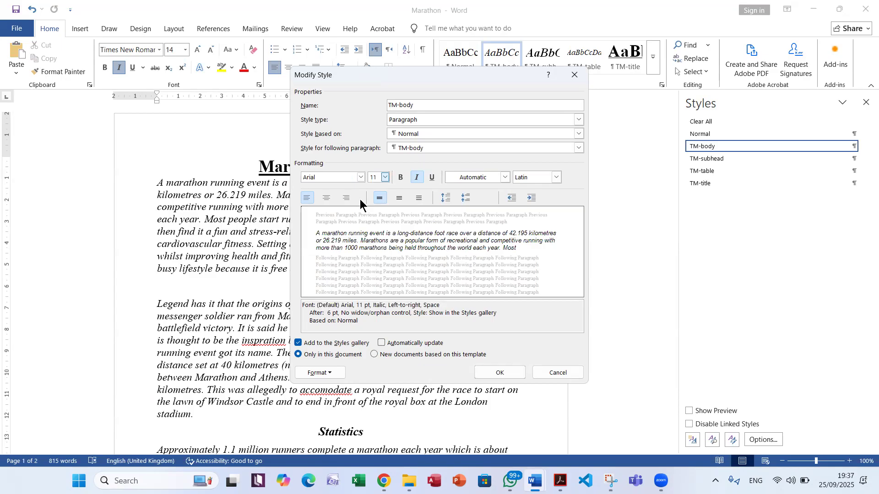
{"action": "left_click", "coordinate": [326, 372]}
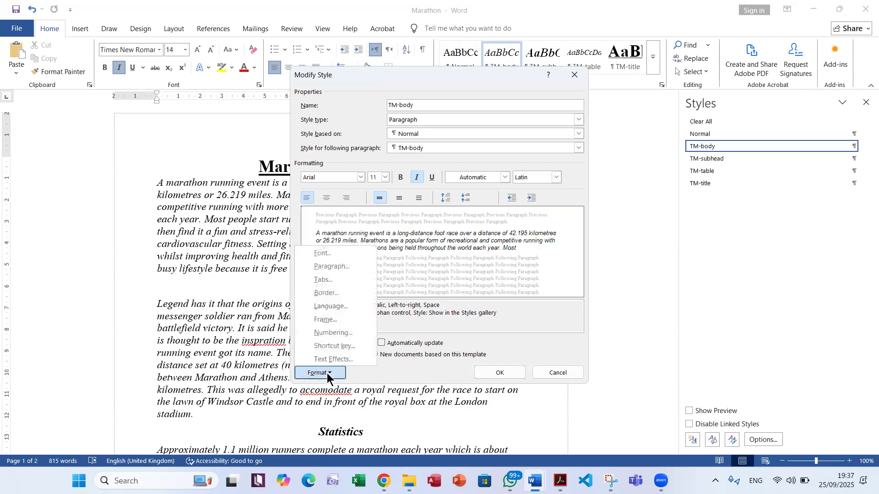
{"action": "left_click", "coordinate": [345, 267]}
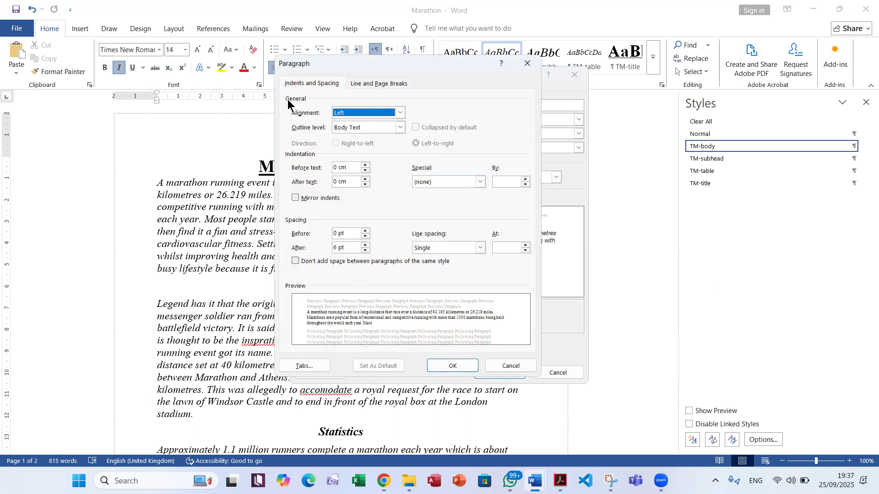
{"action": "left_click", "coordinate": [402, 111]}
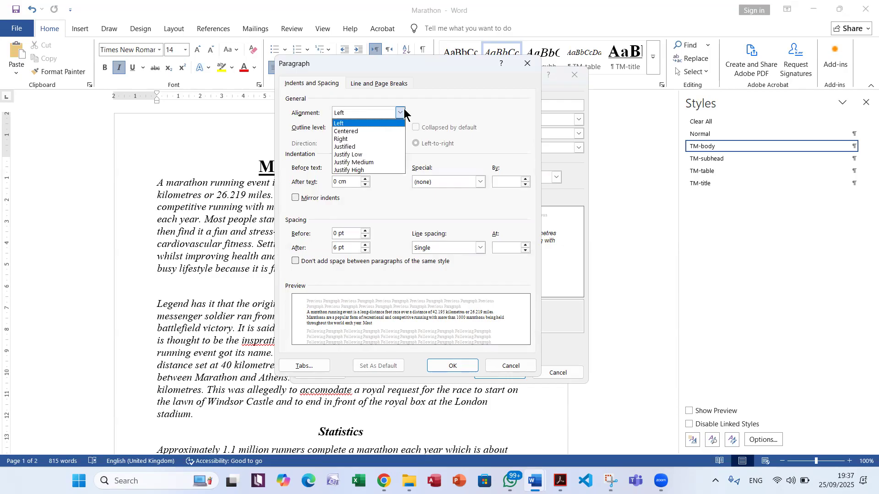
{"action": "left_click", "coordinate": [388, 147]}
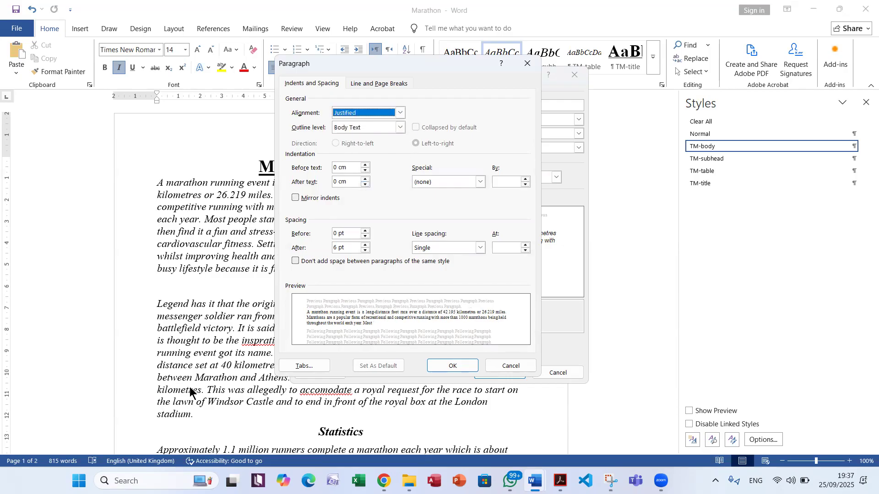
{"action": "left_click", "coordinate": [444, 363]}
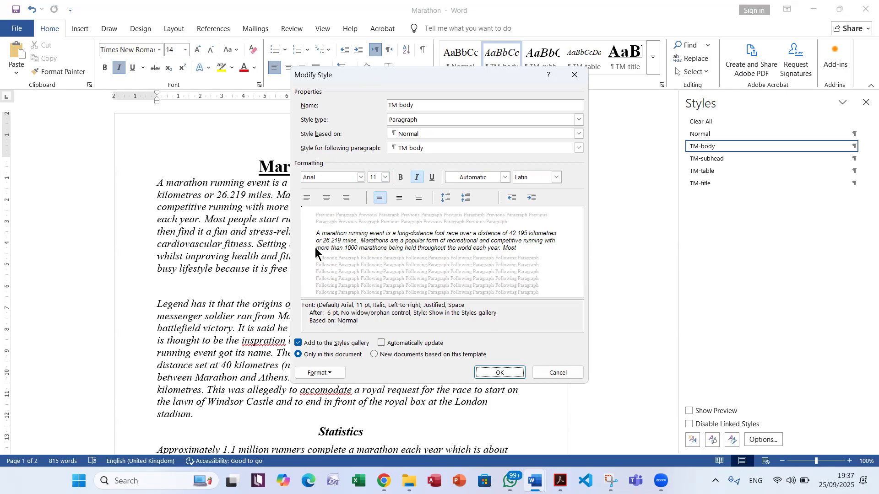
Check the enhancement required in the exam PDF, then remove italic from the TM-body style in Word and review its font settings
{"action": "key", "text": "alt+Tab"}
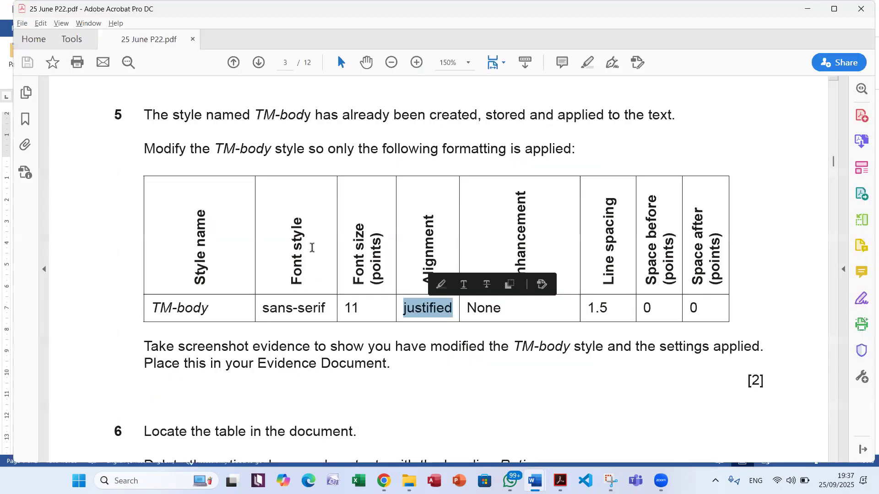
{"action": "left_click", "coordinate": [476, 304]}
{"action": "key", "text": "alt+Tab"}
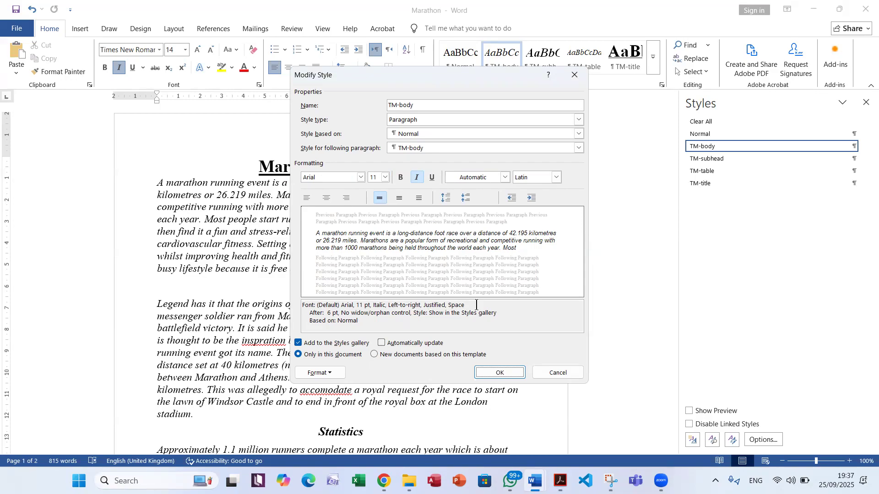
{"action": "left_click", "coordinate": [415, 178]}
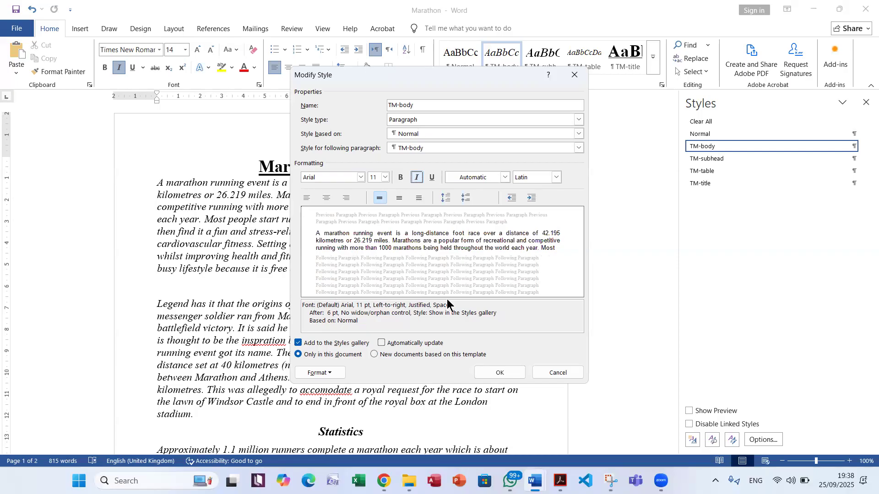
{"action": "left_click", "coordinate": [338, 372]}
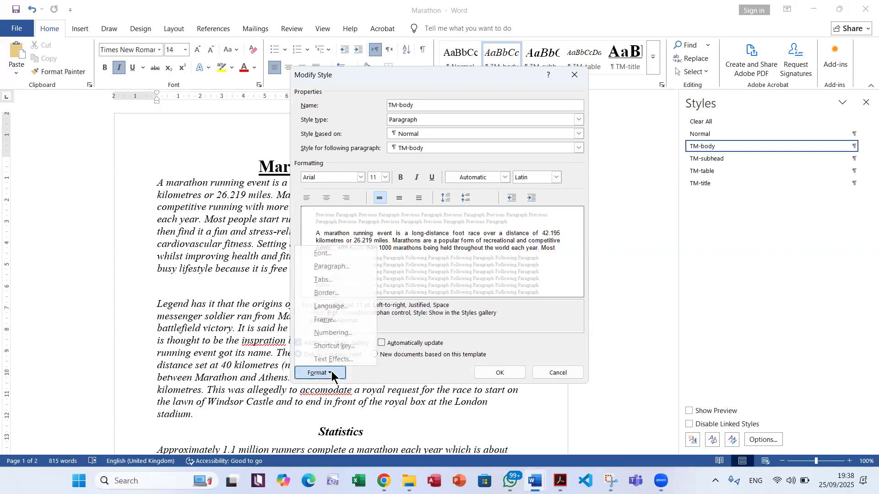
{"action": "left_click", "coordinate": [336, 251]}
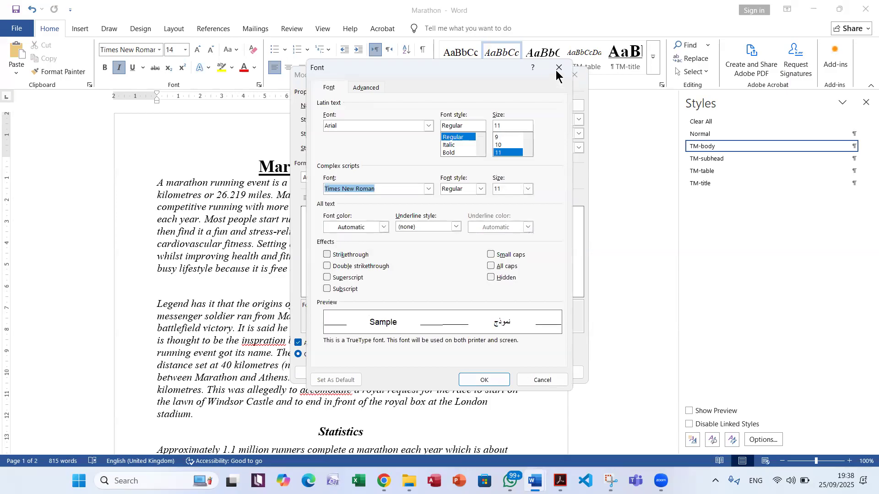
{"action": "key", "text": "Return"}
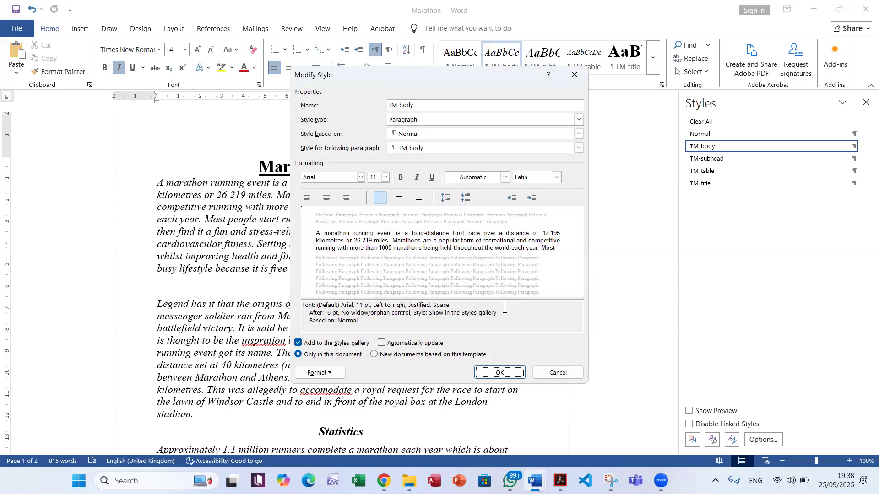
Reread question 5 in the exam PDF for the enhancement, line spacing, space before and space after requirements of TM-body
{"action": "key", "text": "alt+Tab"}
{"action": "double_click", "coordinate": [342, 150]}
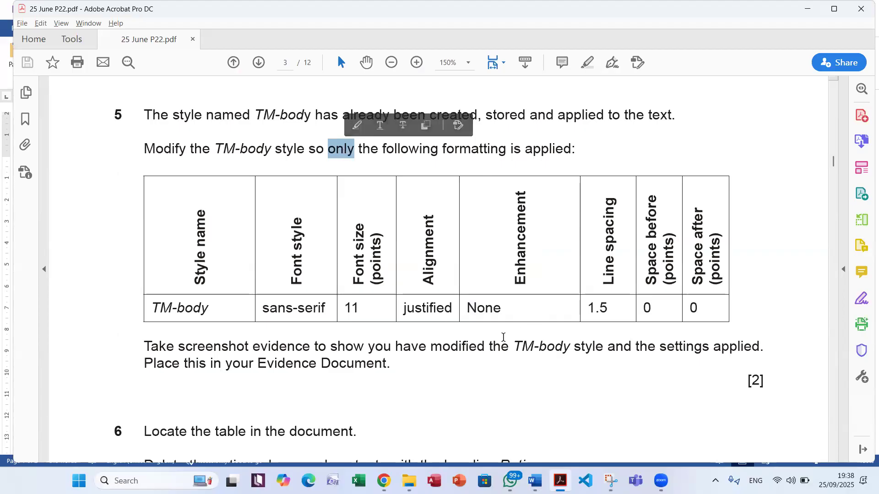
{"action": "left_click_drag", "start_coordinate": [524, 284], "coordinate": [527, 191]}
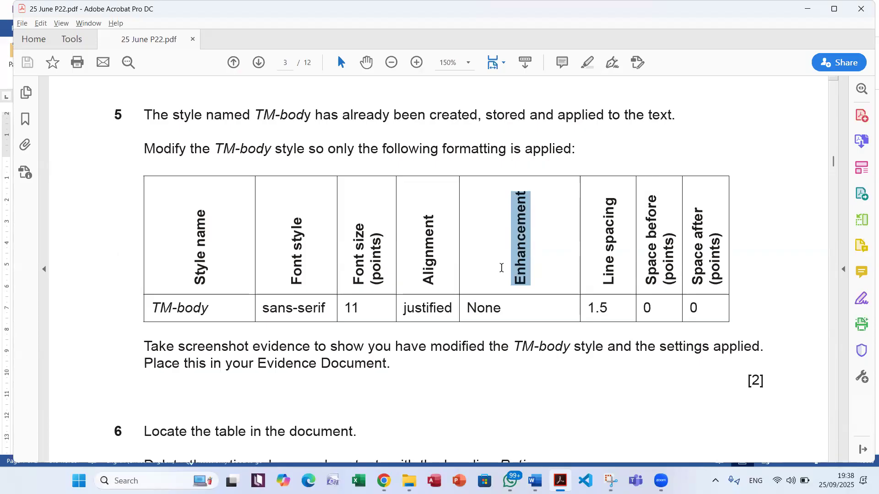
{"action": "double_click", "coordinate": [610, 275]}
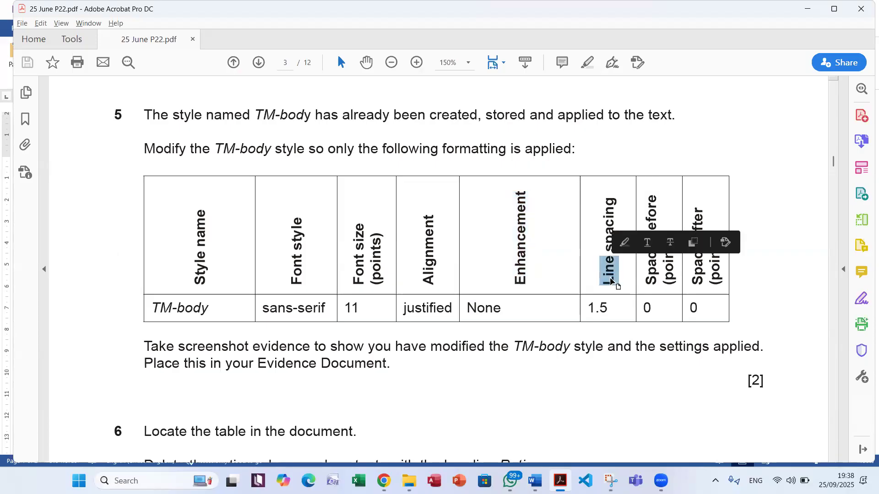
{"action": "key", "text": "alt+Tab"}
{"action": "key", "text": "alt+Tab"}
{"action": "left_click", "coordinate": [663, 182]}
{"action": "double_click", "coordinate": [652, 213]}
{"action": "double_click", "coordinate": [698, 224]}
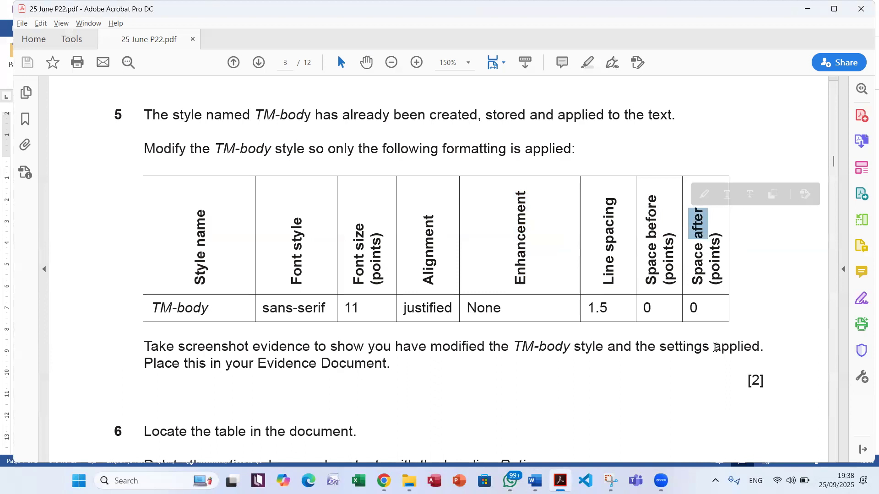
Return to Word and set the TM-body style's line spacing to 1.5 lines
{"action": "key", "text": "alt+Tab"}
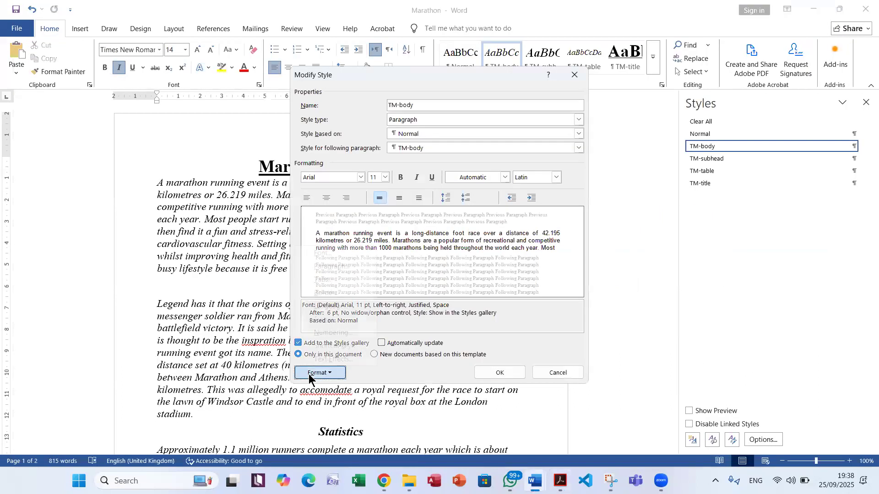
{"action": "left_click", "coordinate": [316, 372]}
{"action": "left_click", "coordinate": [330, 265]}
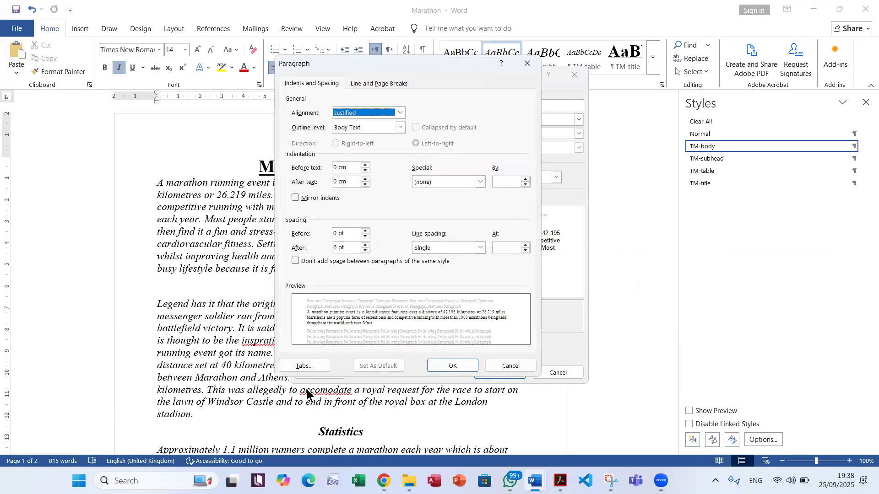
{"action": "left_click", "coordinate": [448, 247]}
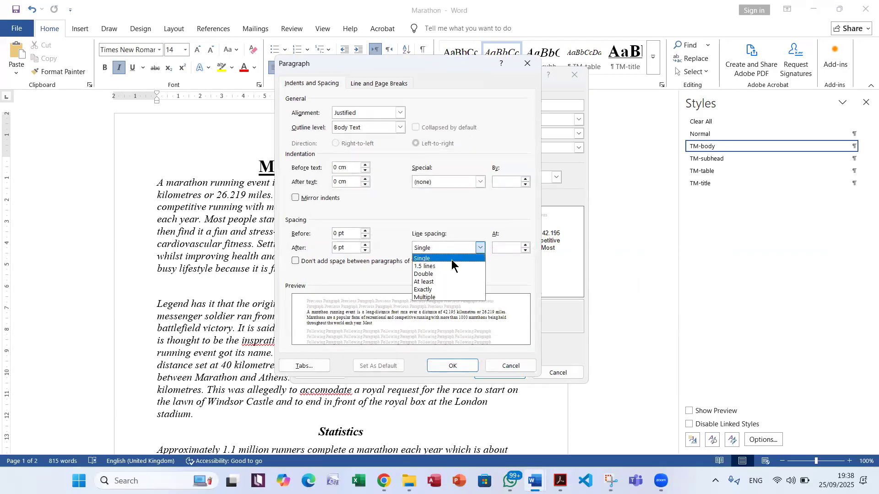
{"action": "left_click", "coordinate": [452, 263]}
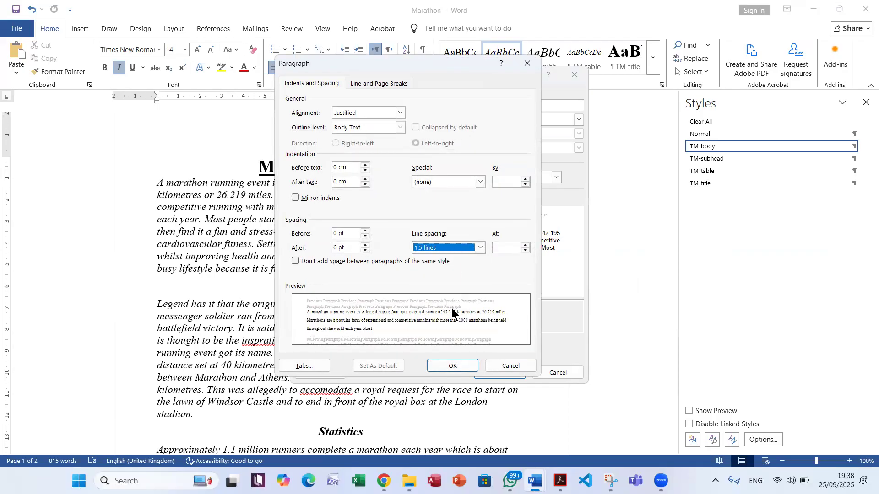
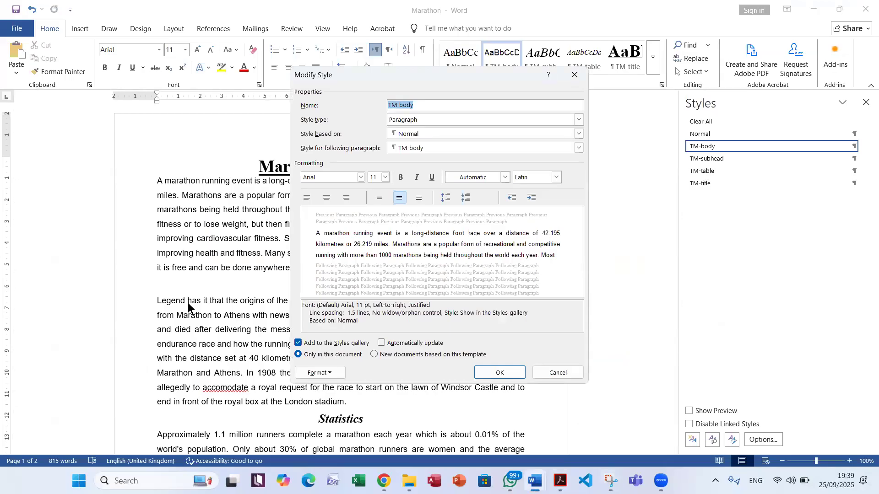
Confirm the TM-body style changes, then paste the Modify Style screenshot under Step 5 evidence in the EVIDENCE0000 document
{"action": "left_click", "coordinate": [511, 372]}
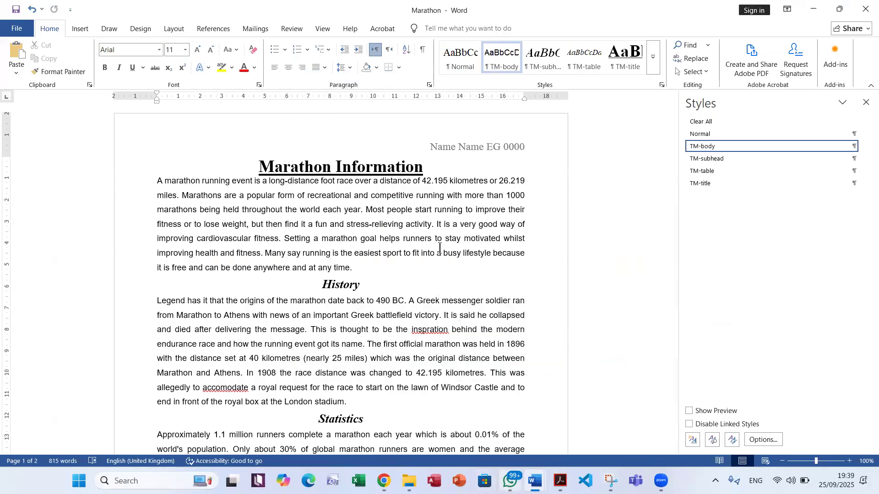
{"action": "mouse_move", "coordinate": [535, 480]}
{"action": "left_click", "coordinate": [464, 440]}
{"action": "scroll", "coordinate": [448, 302], "scroll_direction": "down", "scroll_amount": 2}
{"action": "scroll", "coordinate": [448, 305], "scroll_direction": "up", "scroll_amount": 3}
{"action": "scroll", "coordinate": [449, 305], "scroll_direction": "up", "scroll_amount": 1}
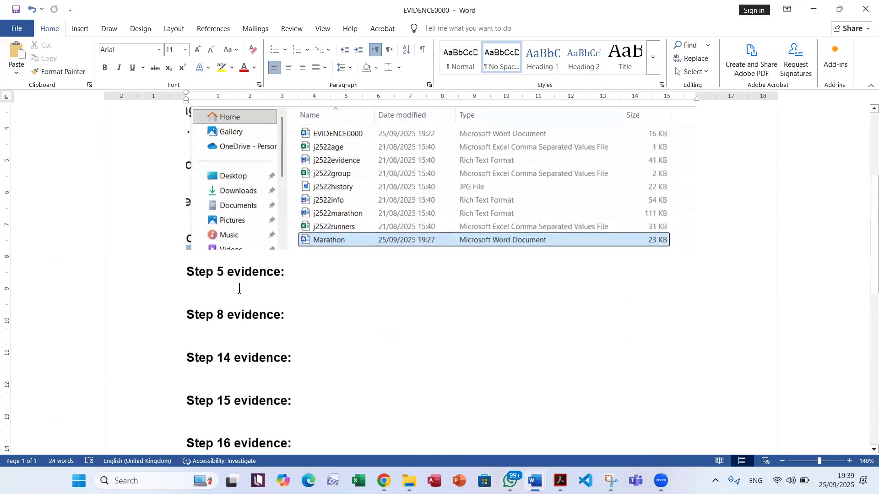
{"action": "left_click", "coordinate": [19, 54]}
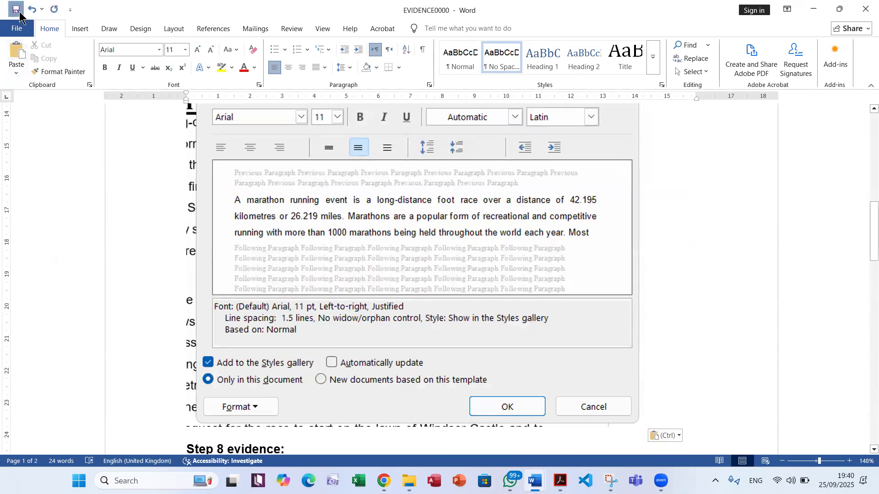
Read question 6 in the exam PDF, then locate the table in the Marathon document in Word
{"action": "left_click", "coordinate": [560, 481]}
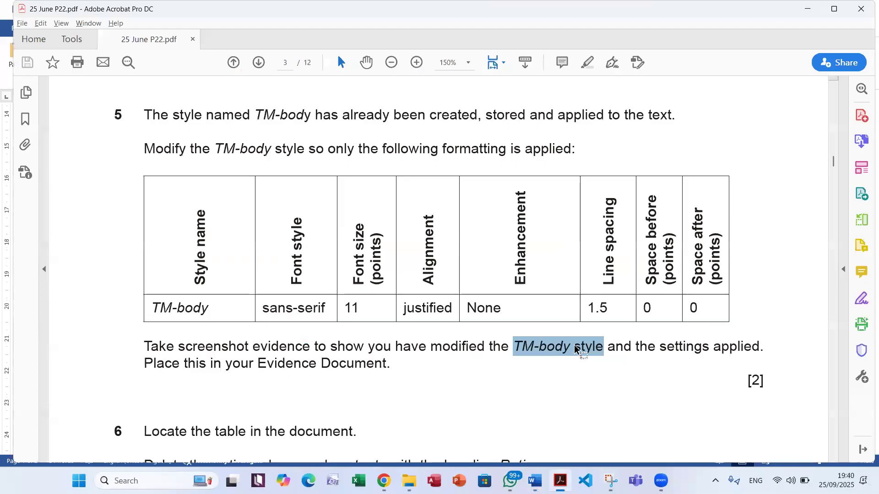
{"action": "scroll", "coordinate": [635, 367], "scroll_direction": "down", "scroll_amount": 5}
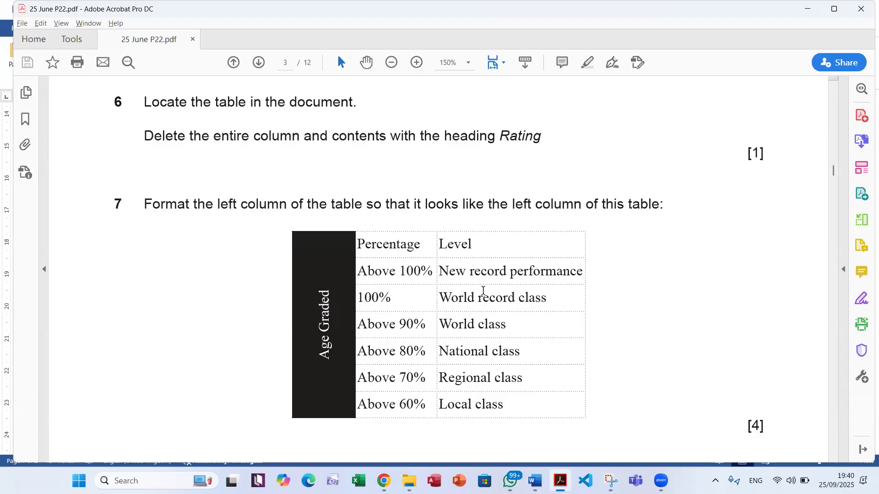
{"action": "key", "text": "alt+Tab"}
{"action": "key", "text": "alt+Tab"}
{"action": "scroll", "coordinate": [446, 274], "scroll_direction": "down", "scroll_amount": 12}
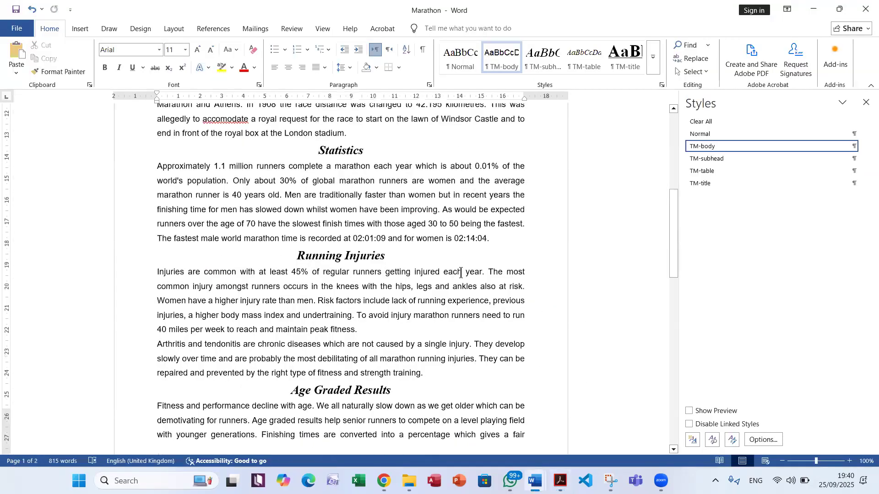
{"action": "scroll", "coordinate": [465, 274], "scroll_direction": "down", "scroll_amount": 1}
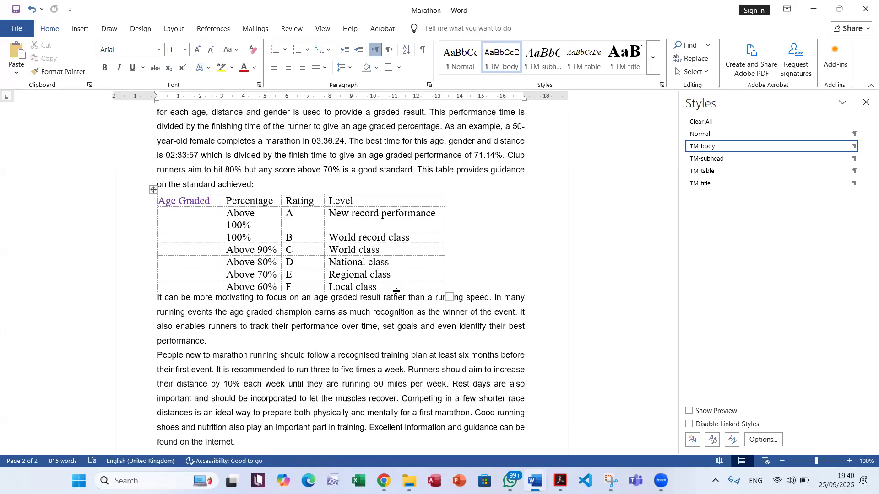
Return to the exam PDF and read questions 6 to 9 for the table's column deletion, left column format and width requirements
{"action": "key", "text": "alt+Tab"}
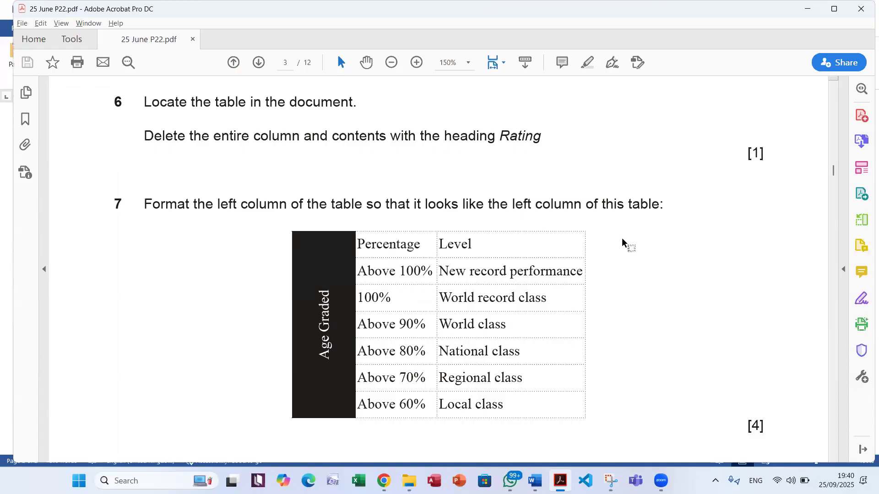
{"action": "scroll", "coordinate": [622, 238], "scroll_direction": "down", "scroll_amount": 1}
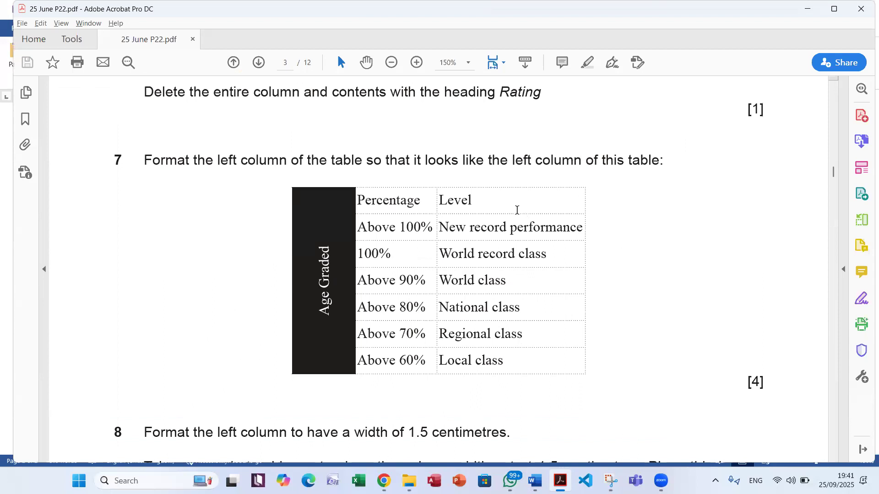
{"action": "scroll", "coordinate": [453, 160], "scroll_direction": "down", "scroll_amount": 4}
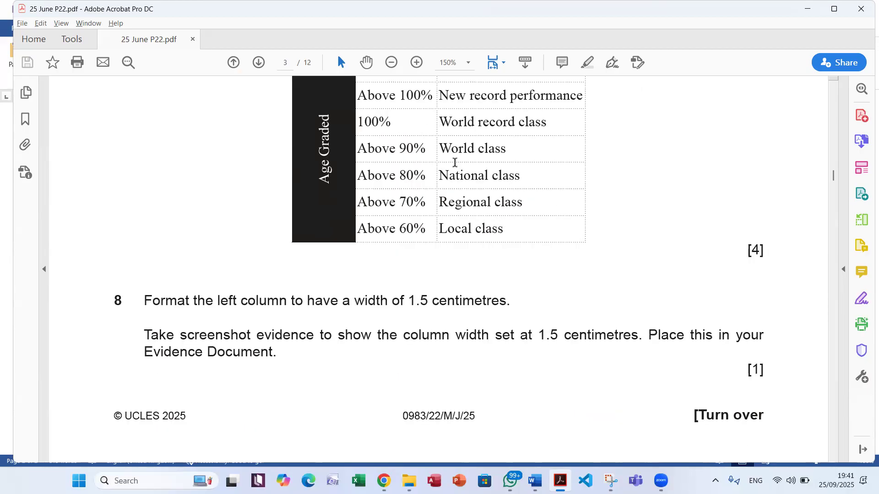
{"action": "scroll", "coordinate": [333, 248], "scroll_direction": "down", "scroll_amount": 2}
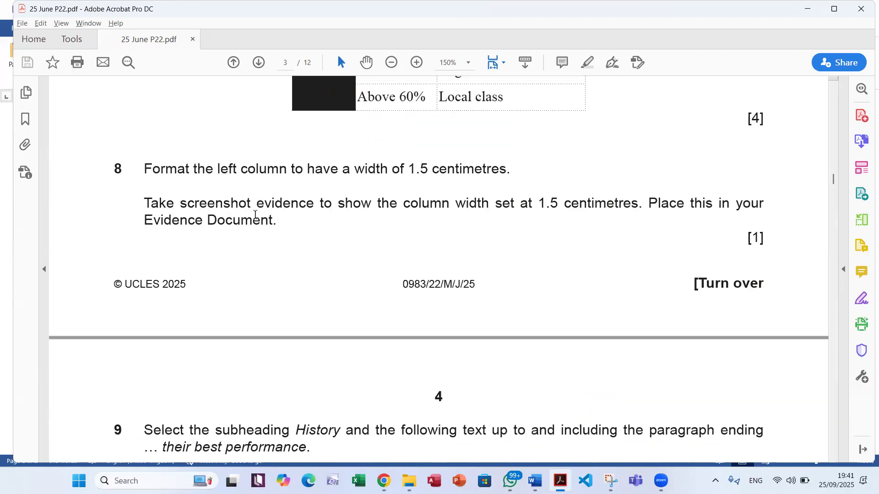
{"action": "scroll", "coordinate": [416, 215], "scroll_direction": "down", "scroll_amount": 2}
{"action": "scroll", "coordinate": [416, 214], "scroll_direction": "down", "scroll_amount": 2}
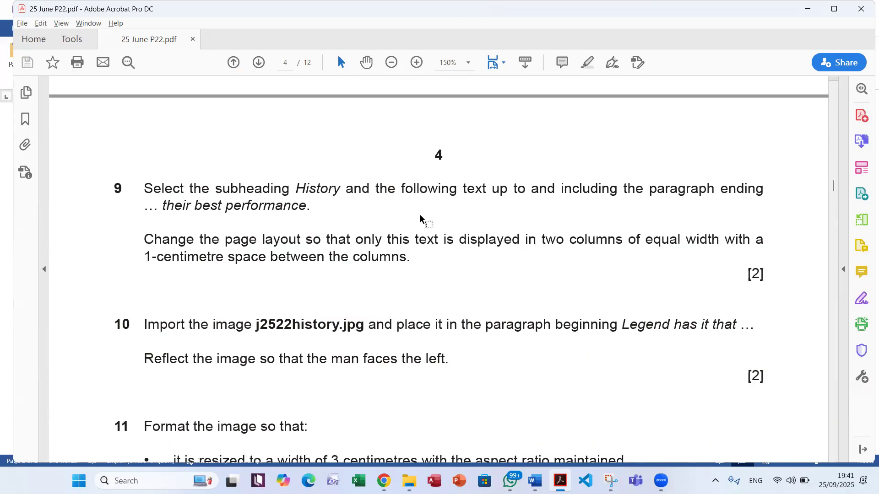
{"action": "scroll", "coordinate": [301, 243], "scroll_direction": "up", "scroll_amount": 5}
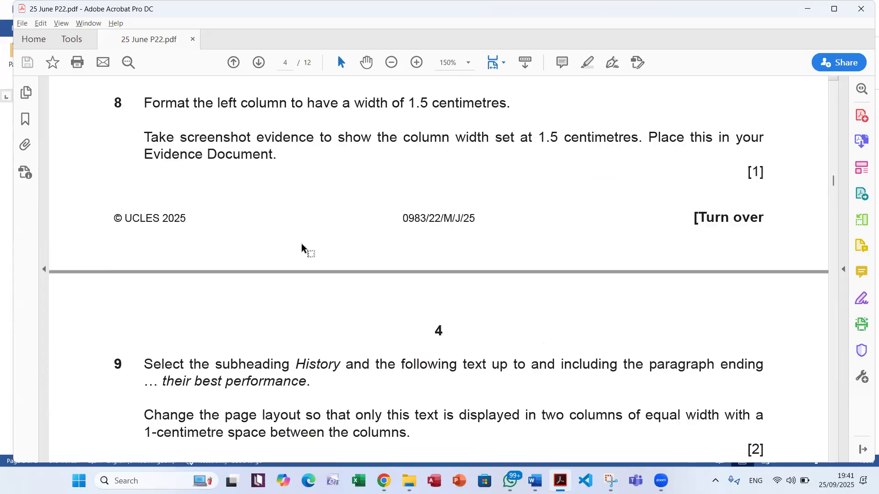
{"action": "scroll", "coordinate": [302, 244], "scroll_direction": "up", "scroll_amount": 3}
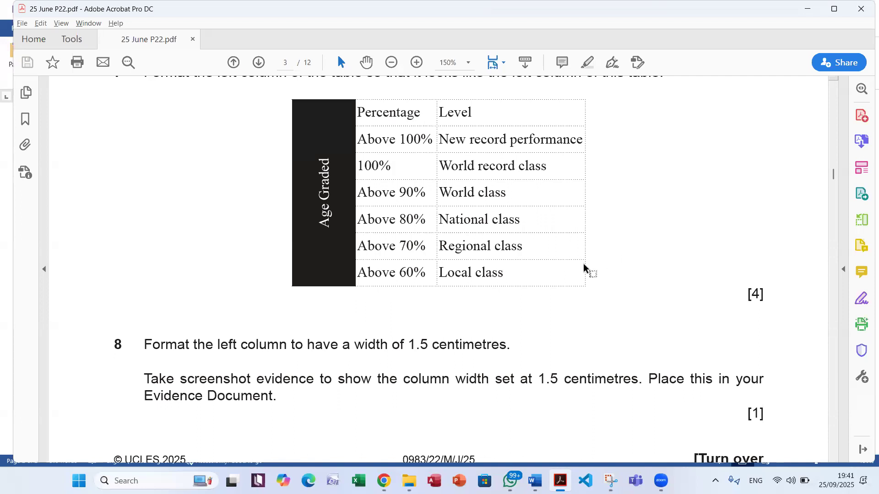
{"action": "scroll", "coordinate": [582, 263], "scroll_direction": "up", "scroll_amount": 6}
{"action": "scroll", "coordinate": [580, 263], "scroll_direction": "up", "scroll_amount": 2}
{"action": "scroll", "coordinate": [572, 256], "scroll_direction": "down", "scroll_amount": 2}
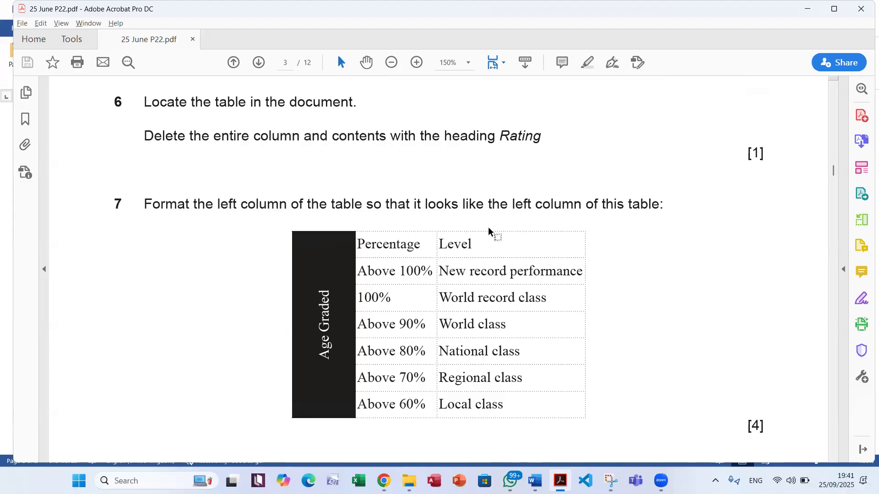
Switch to the Marathon document and delete the entire Rating column from the table
{"action": "key", "text": "alt+Tab"}
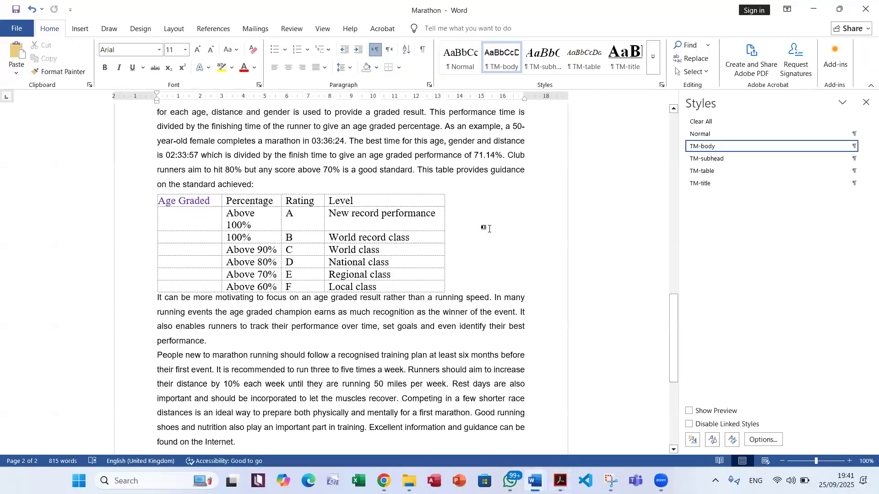
{"action": "left_click_drag", "start_coordinate": [296, 198], "coordinate": [309, 284]}
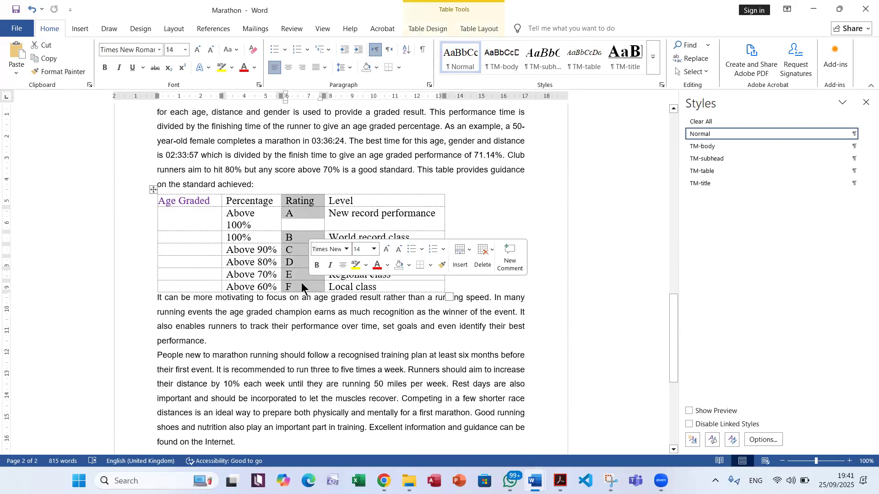
{"action": "right_click", "coordinate": [308, 208]}
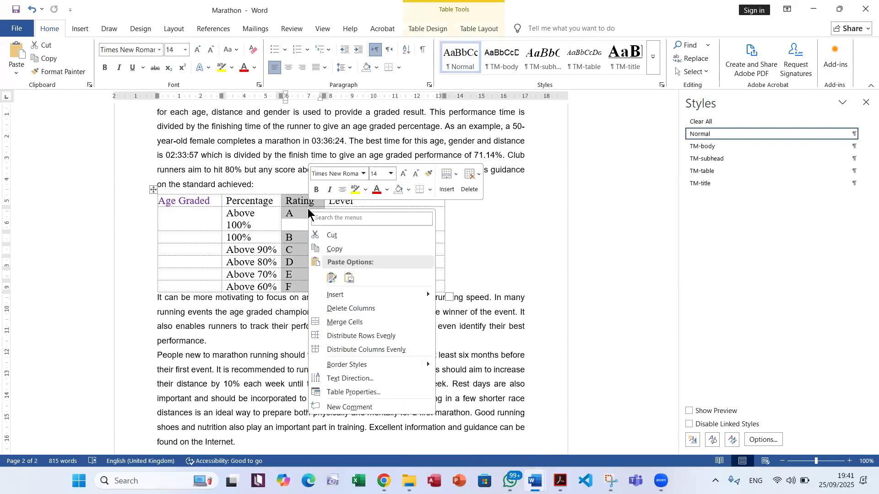
{"action": "left_click", "coordinate": [365, 310]}
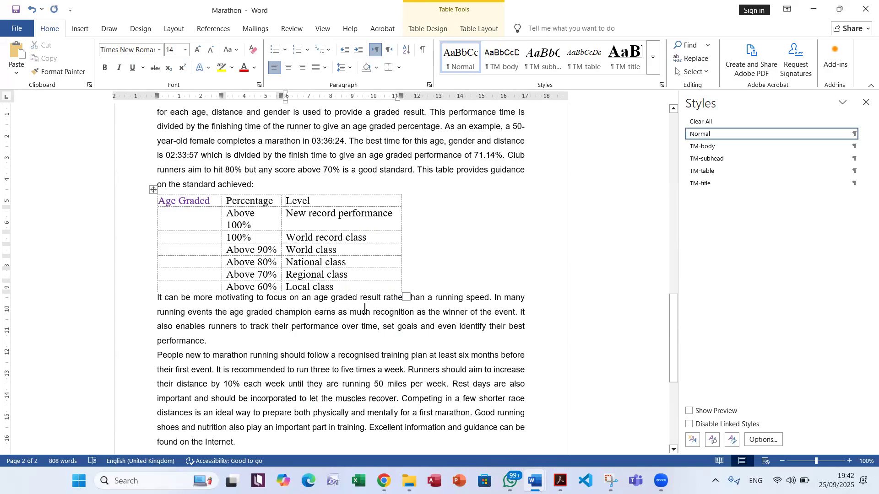
Examine how the Age Graded left column is formatted in question 7's sample table in the exam PDF
{"action": "key", "text": "alt+Tab"}
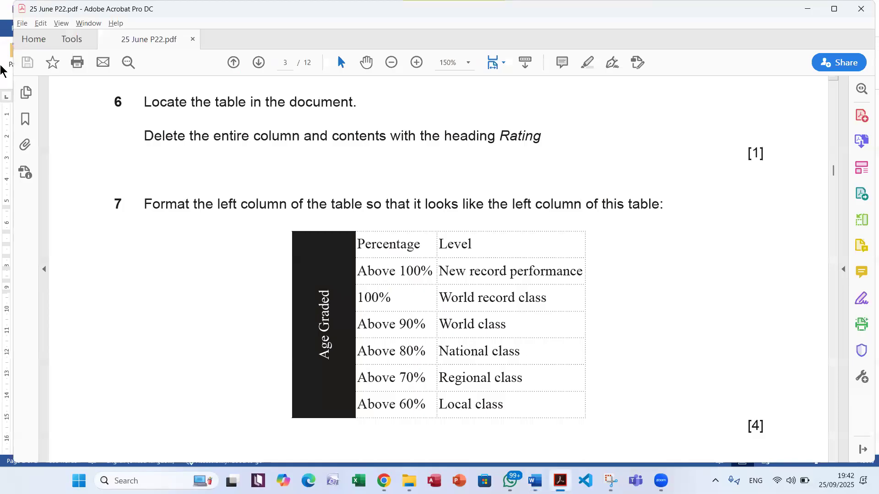
{"action": "scroll", "coordinate": [441, 270], "scroll_direction": "down", "scroll_amount": 4}
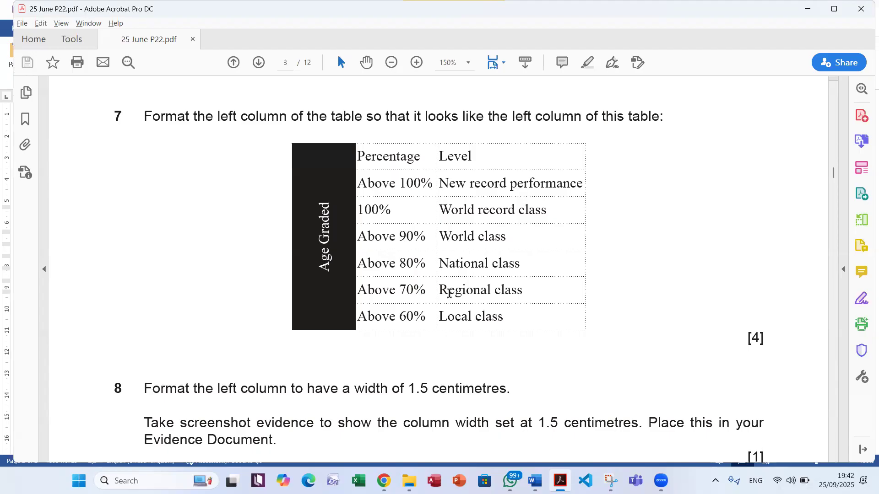
{"action": "left_click_drag", "start_coordinate": [324, 271], "coordinate": [324, 202]}
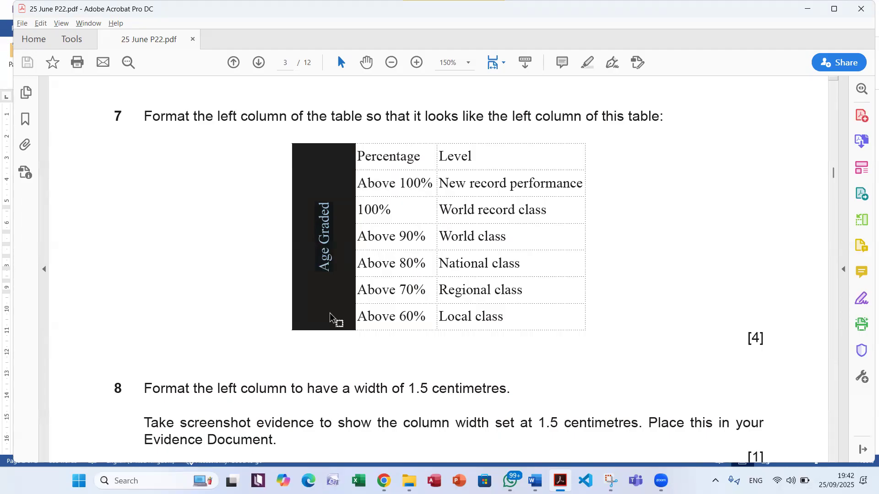
{"action": "left_click", "coordinate": [335, 278]}
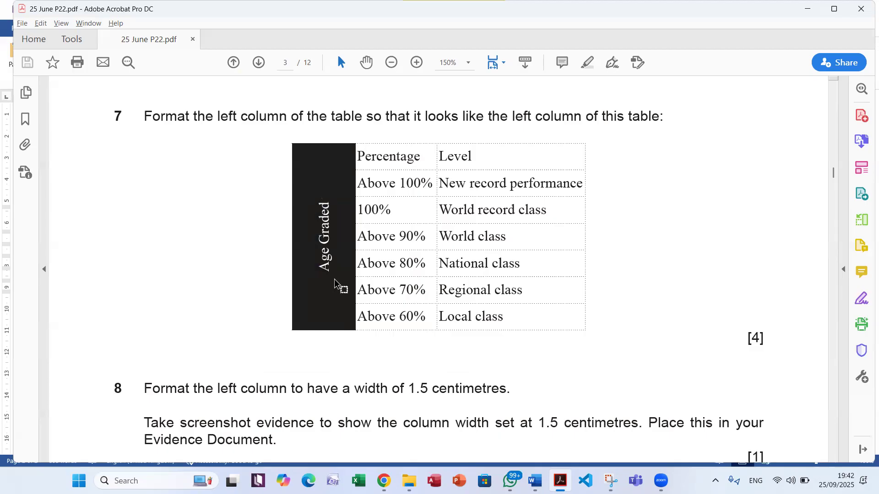
Return to Word and merge all the cells of the table's Age Graded column into one cell
{"action": "key", "text": "alt+Tab"}
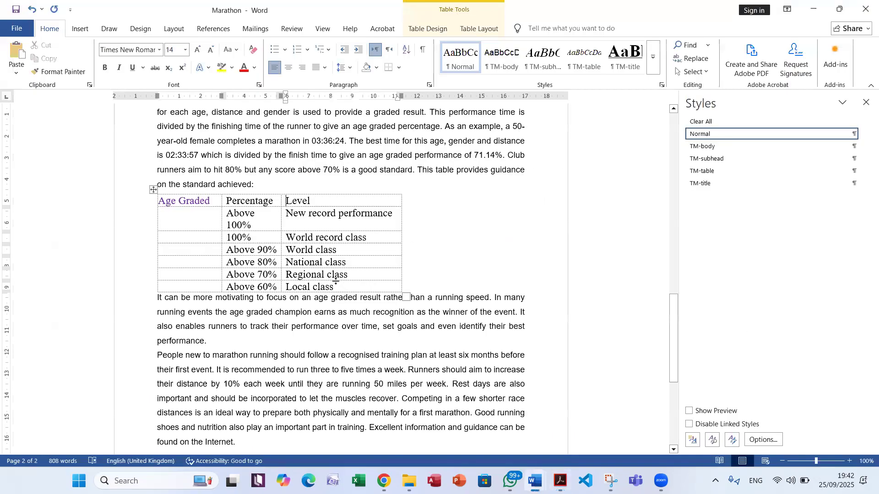
{"action": "left_click_drag", "start_coordinate": [164, 202], "coordinate": [200, 285]}
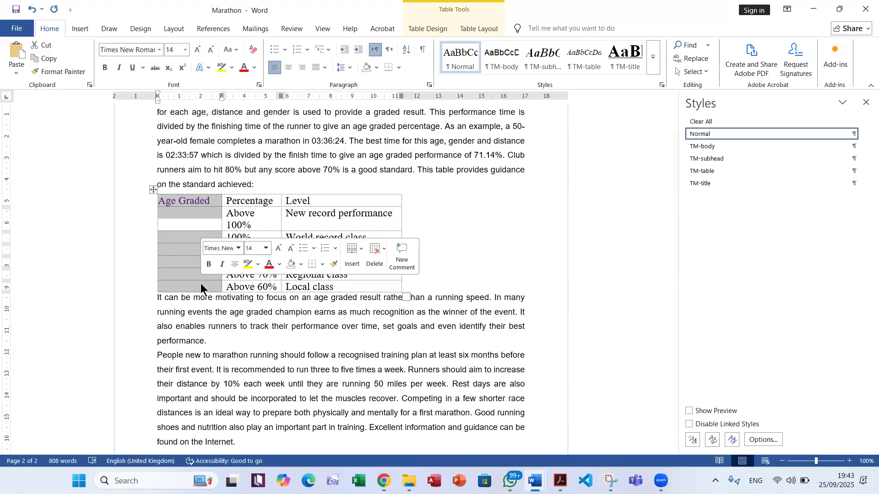
{"action": "right_click", "coordinate": [167, 258]}
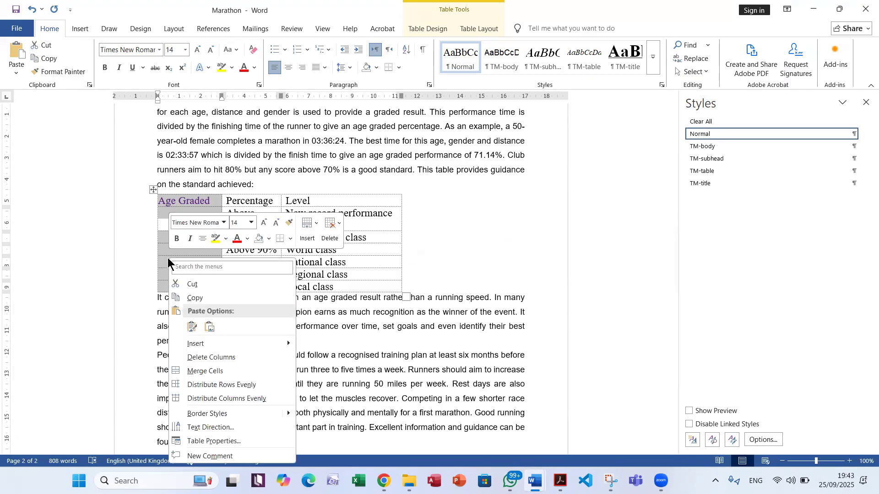
{"action": "left_click", "coordinate": [210, 371]}
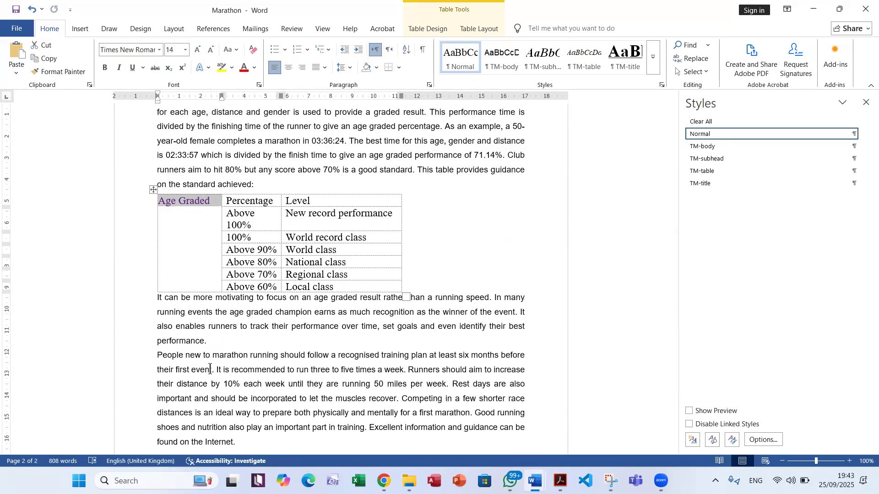
Recheck question 7's sample column in the exam PDF, then review the table design and layout options in Word
{"action": "key", "text": "alt+Tab"}
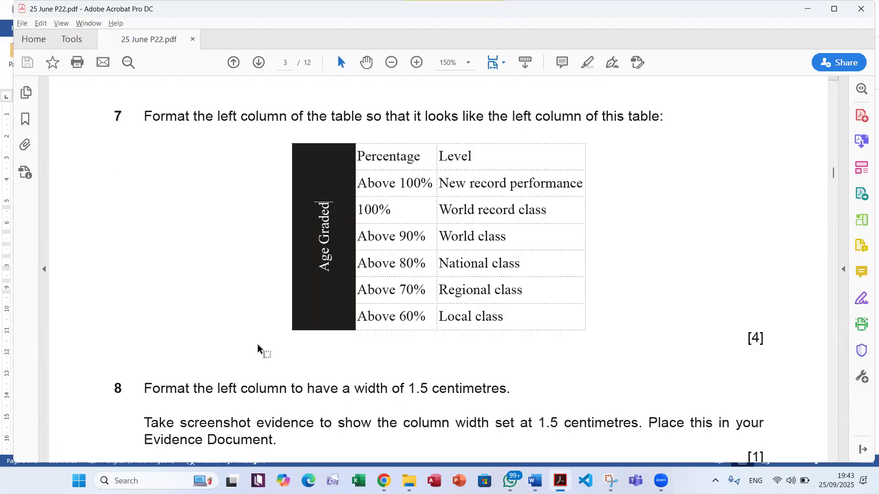
{"action": "key", "text": "alt+Tab"}
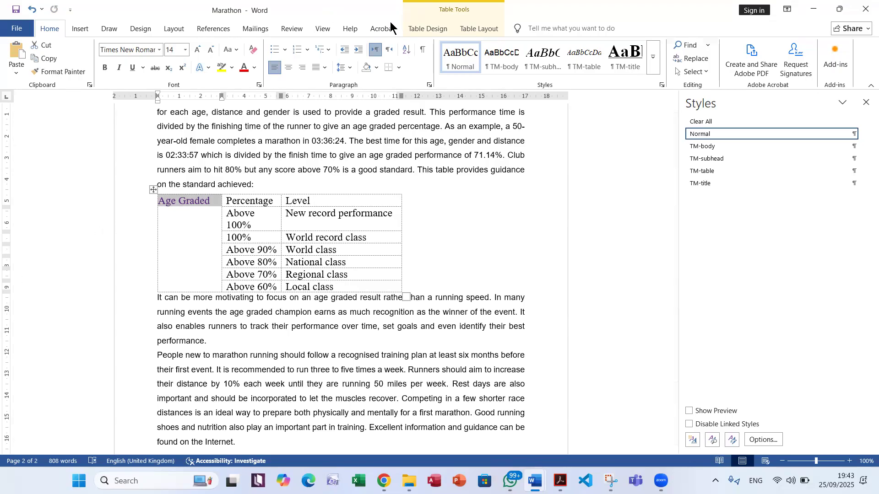
{"action": "left_click", "coordinate": [419, 29]}
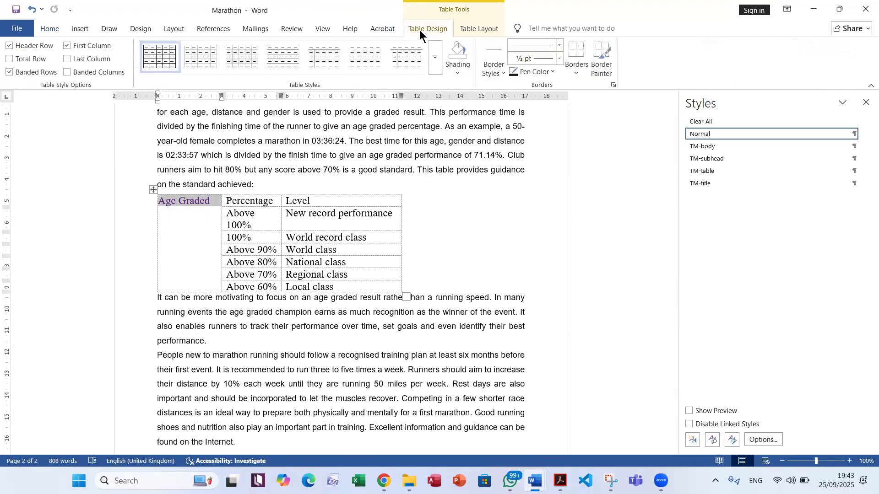
{"action": "left_click", "coordinate": [485, 31]}
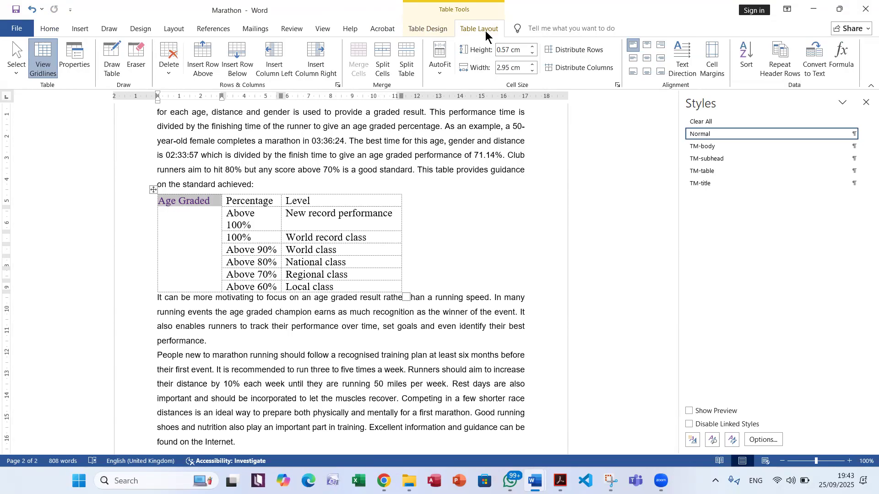
{"action": "right_click", "coordinate": [190, 211]}
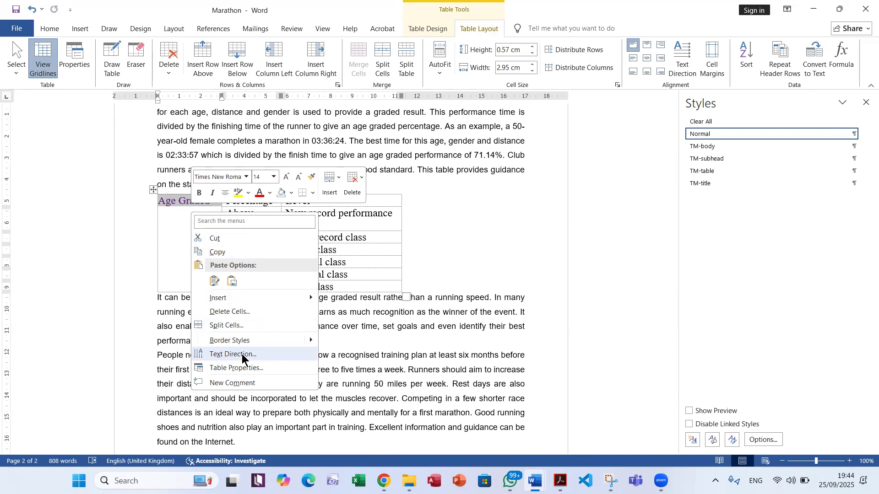
{"action": "left_click", "coordinate": [258, 371]}
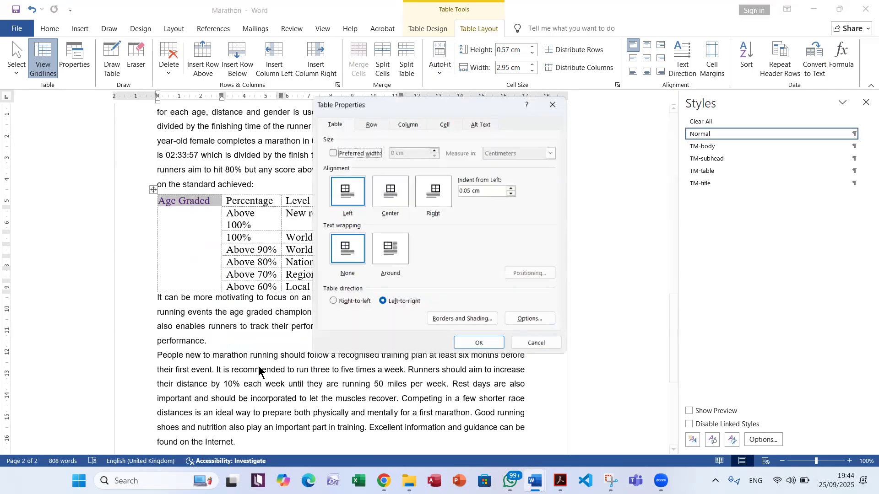
{"action": "left_click", "coordinate": [535, 343]}
Rotate the text in the merged Age Graded cell so that it reads vertically from bottom to top
{"action": "right_click", "coordinate": [190, 235]}
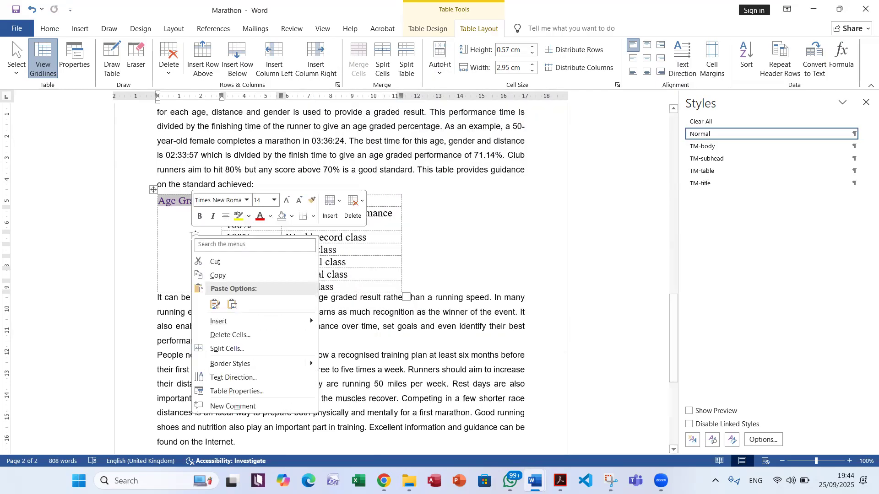
{"action": "left_click", "coordinate": [240, 378]}
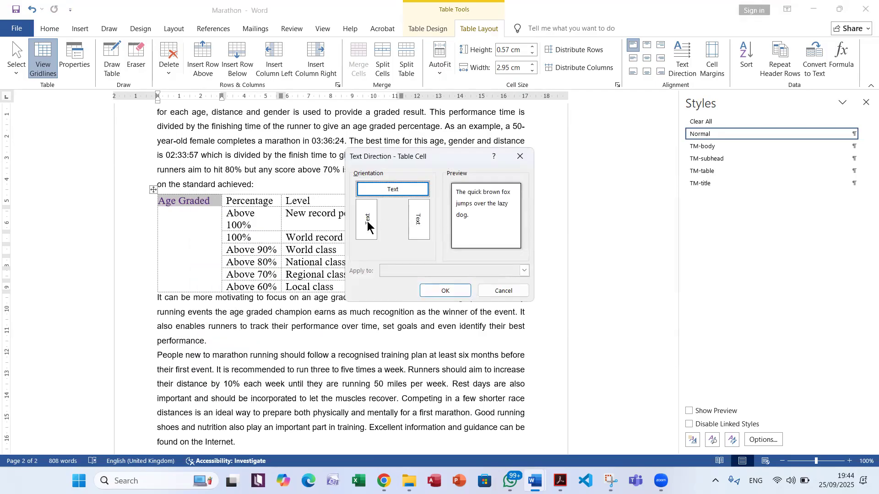
{"action": "left_click", "coordinate": [365, 223]}
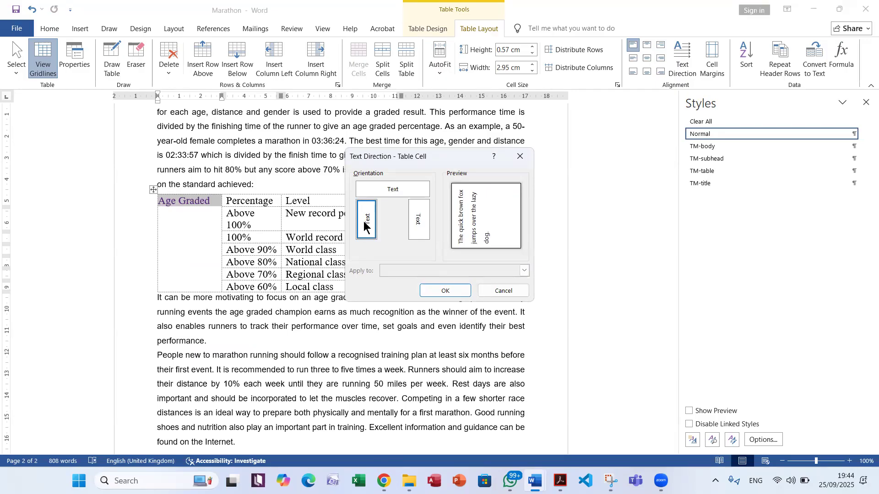
{"action": "left_click", "coordinate": [437, 289]}
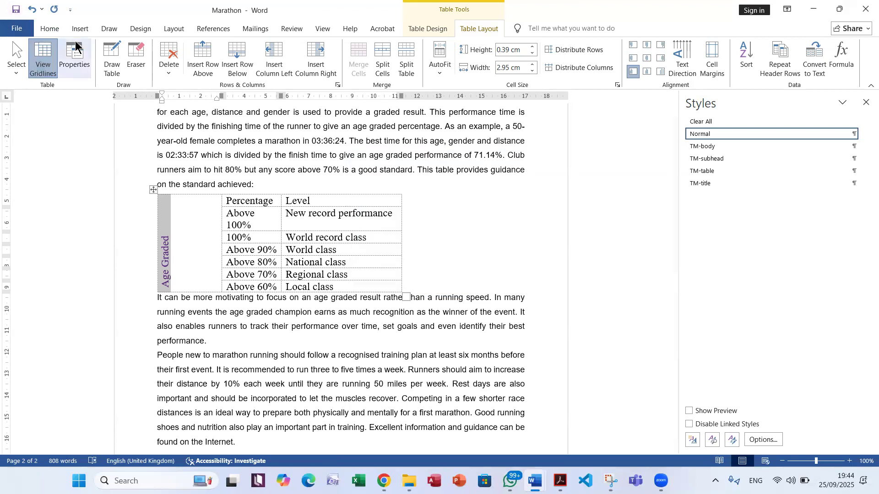
Centre the Age Graded text both horizontally and vertically within its cell
{"action": "left_click", "coordinate": [49, 28]}
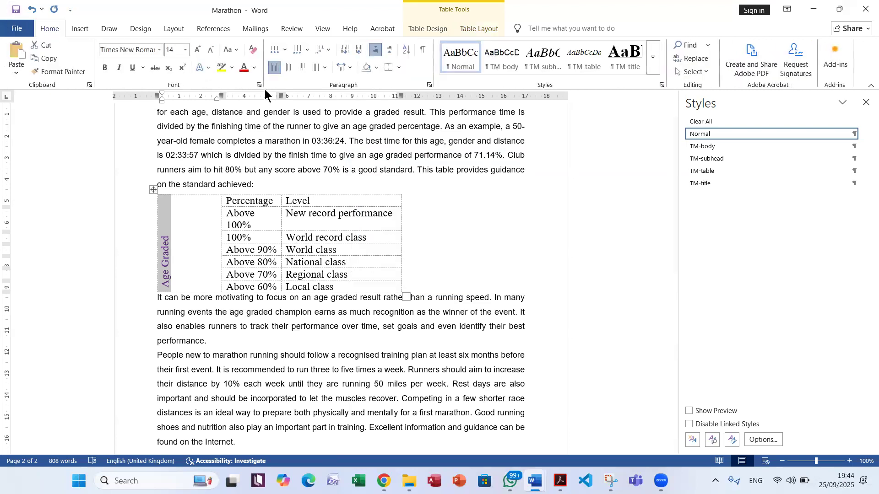
{"action": "left_click", "coordinate": [288, 68]}
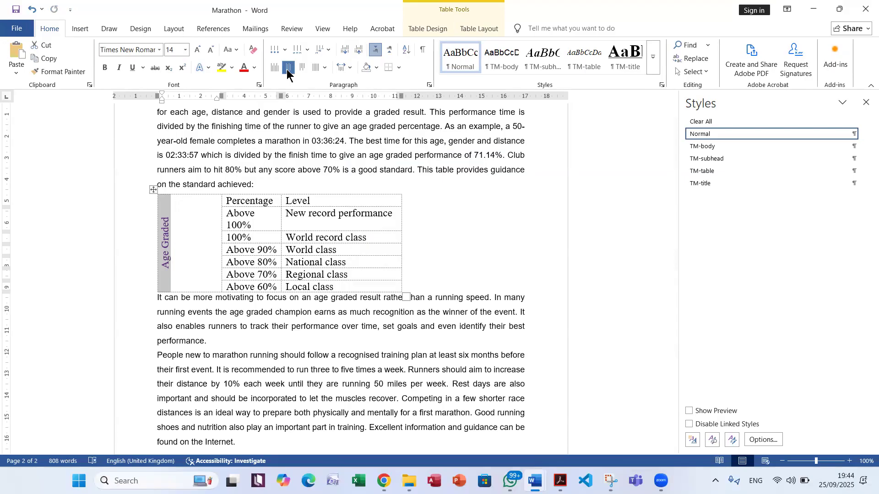
{"action": "left_click", "coordinate": [429, 26]}
{"action": "left_click", "coordinate": [480, 30]}
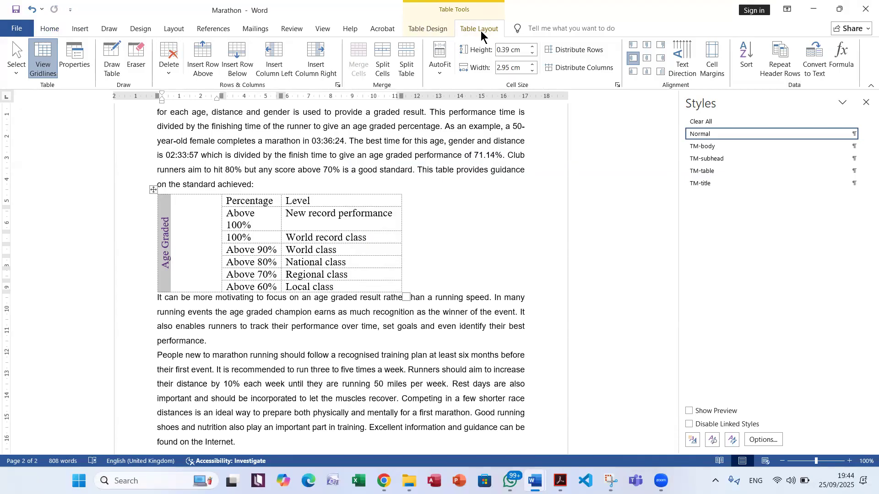
{"action": "left_click", "coordinate": [646, 63]}
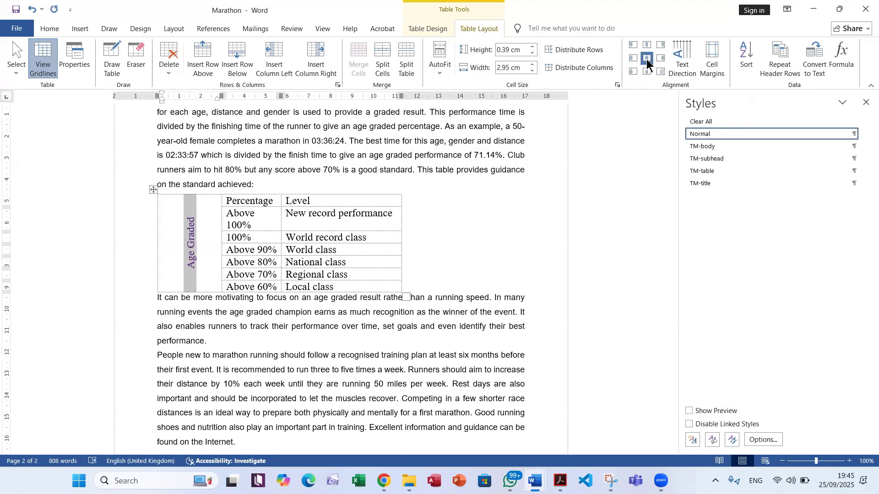
Recheck question 7's sample in the exam PDF, then make the Age Graded text white and shade its cell black in Word
{"action": "key", "text": "alt+Tab"}
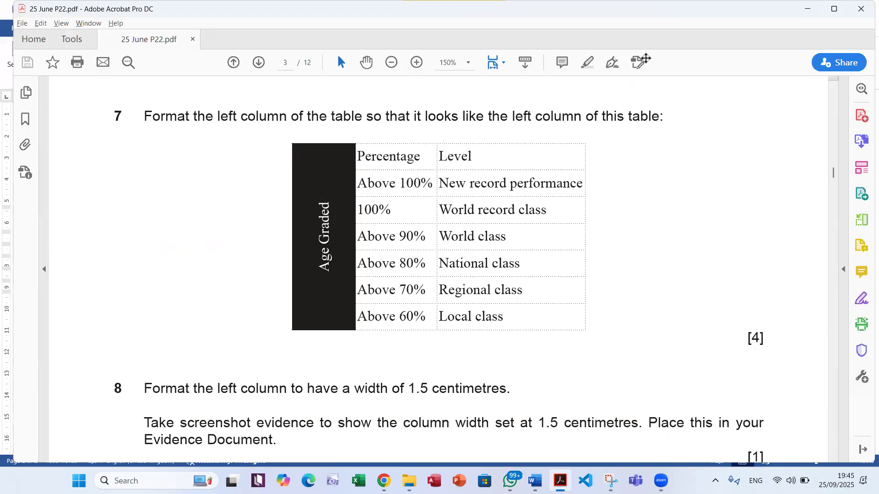
{"action": "key", "text": "alt+Tab"}
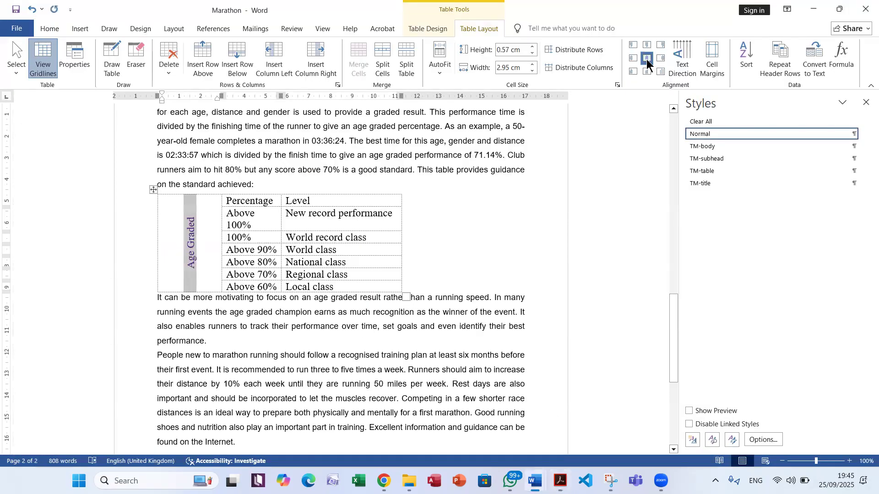
{"action": "left_click", "coordinate": [44, 29]}
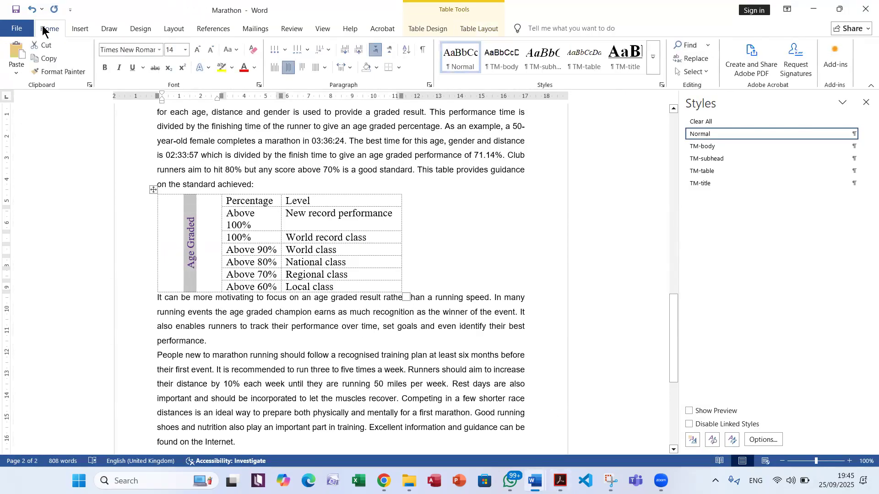
{"action": "left_click", "coordinate": [254, 67]}
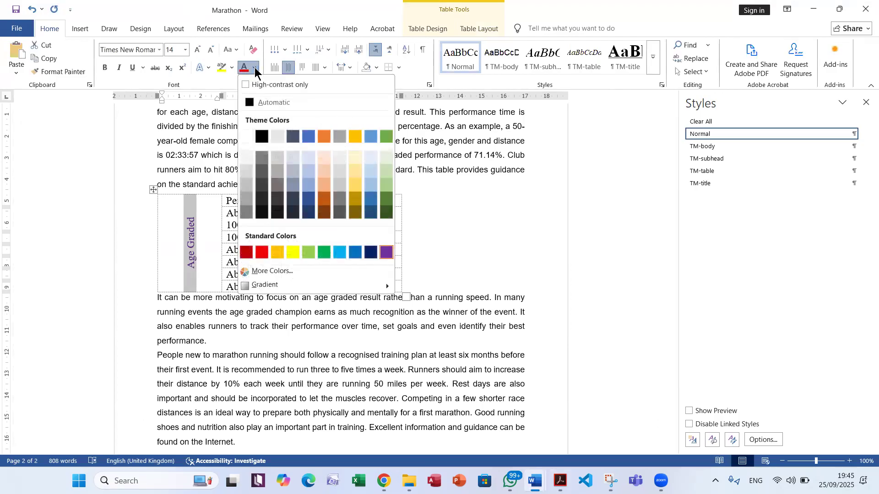
{"action": "left_click", "coordinate": [246, 135]}
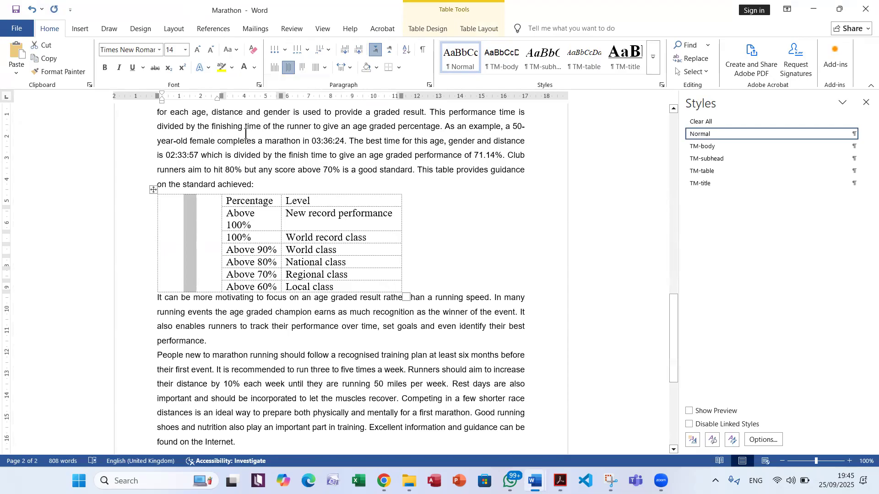
{"action": "left_click", "coordinate": [377, 68]}
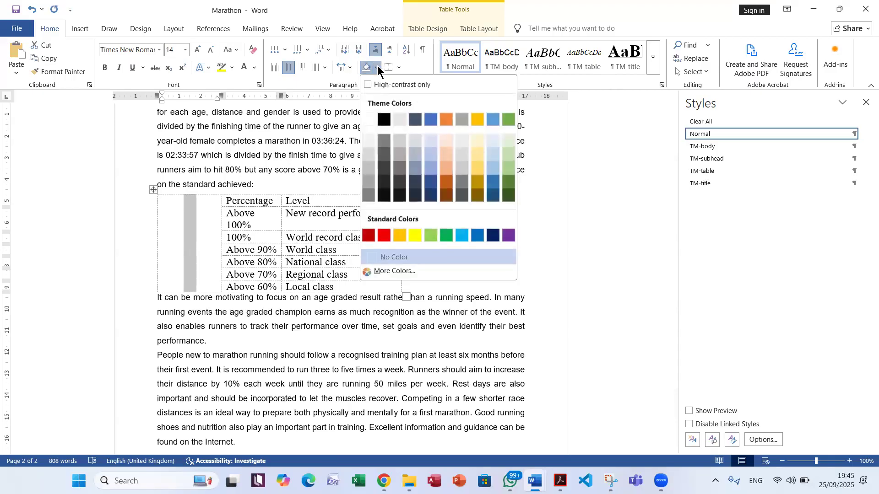
{"action": "left_click", "coordinate": [383, 121]}
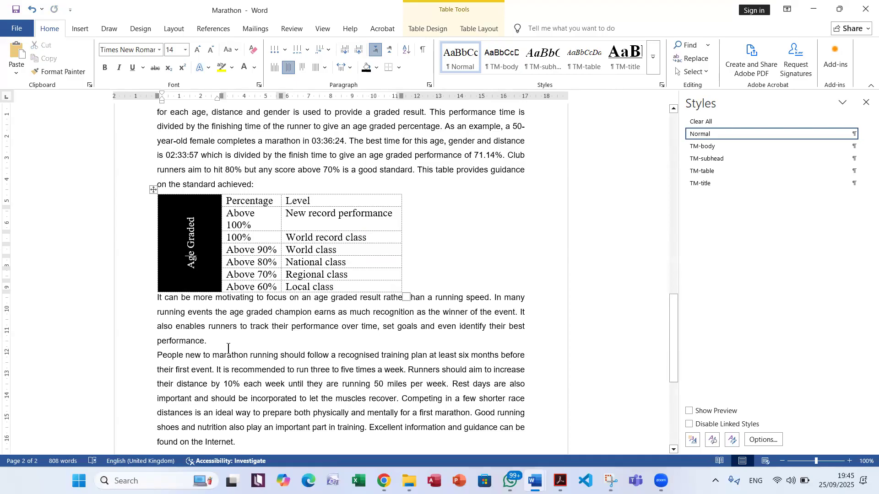
Read question 8 in the exam PDF, then return to Word and set the table's left column width to 1.5 cm
{"action": "key", "text": "alt+Tab"}
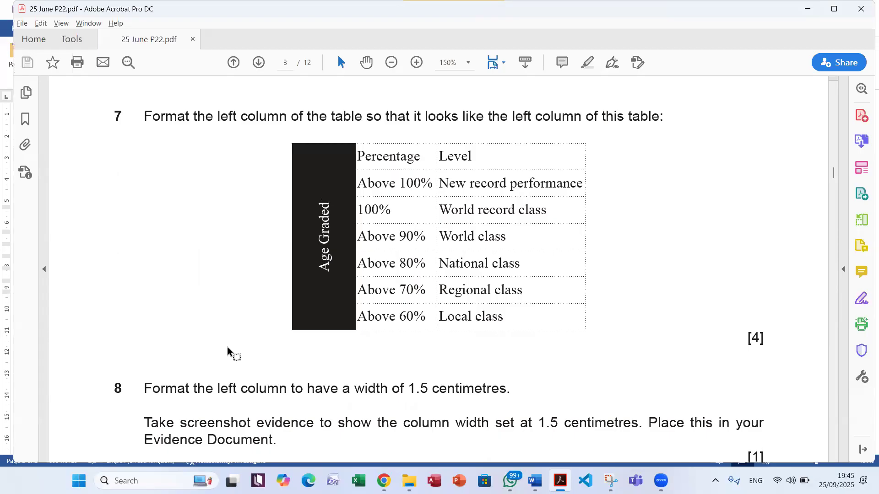
{"action": "scroll", "coordinate": [227, 353], "scroll_direction": "down", "scroll_amount": 5}
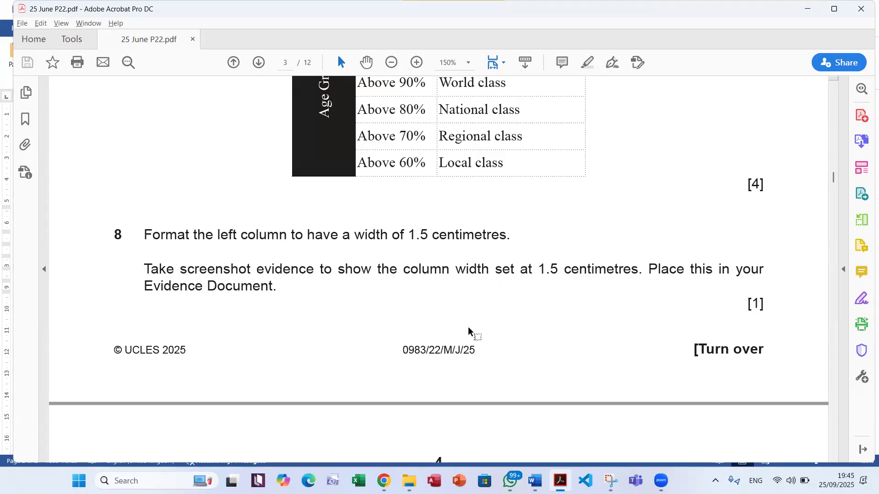
{"action": "key", "text": "alt+Tab"}
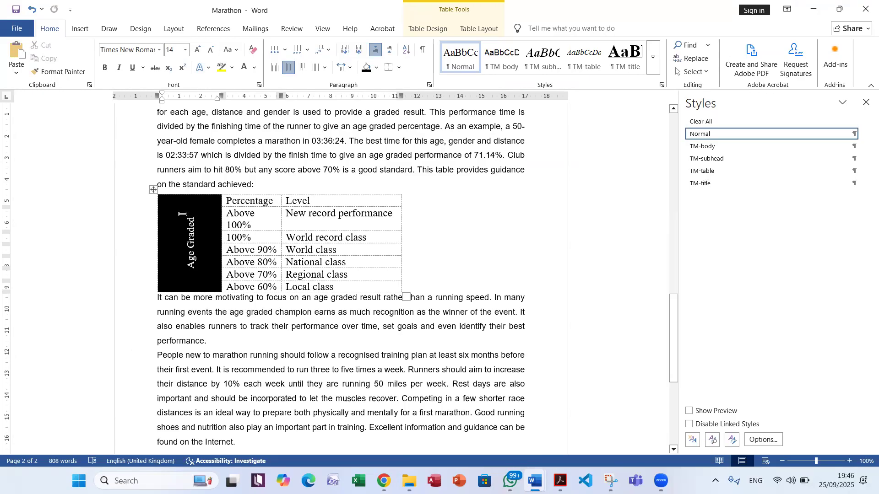
{"action": "right_click", "coordinate": [183, 213]}
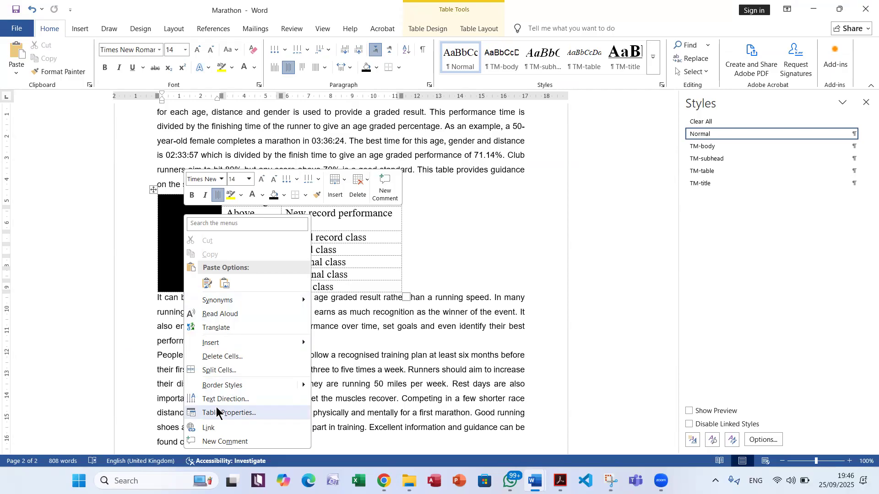
{"action": "left_click", "coordinate": [170, 227]}
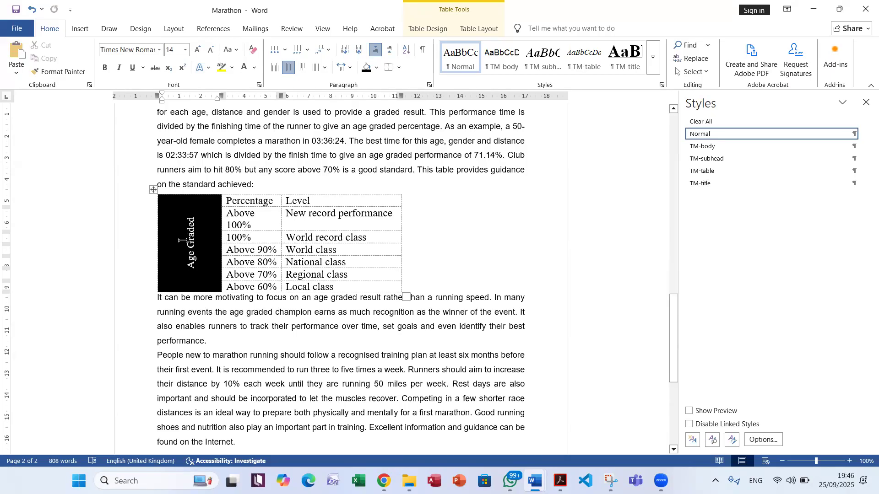
{"action": "right_click", "coordinate": [192, 235]}
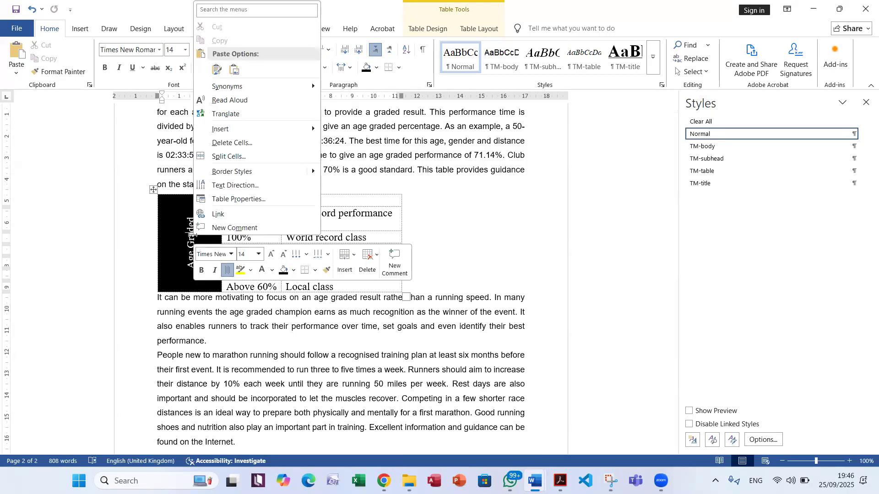
{"action": "left_click", "coordinate": [252, 200]}
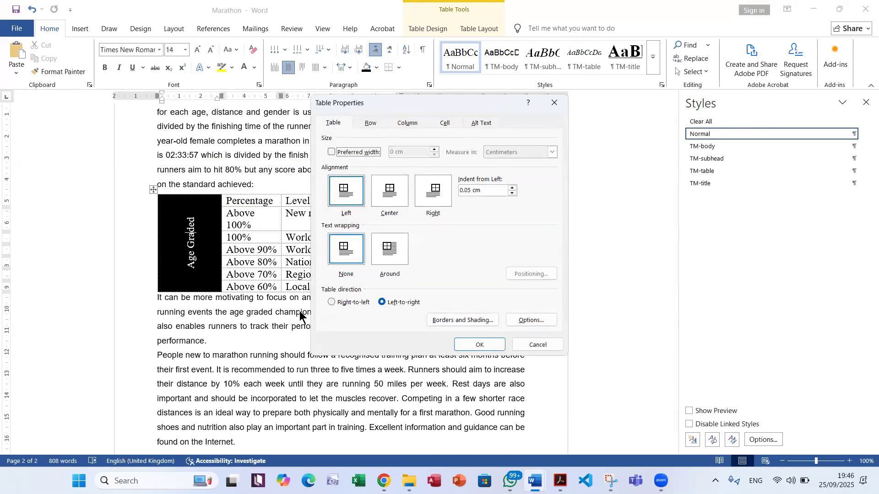
{"action": "left_click", "coordinate": [411, 126]}
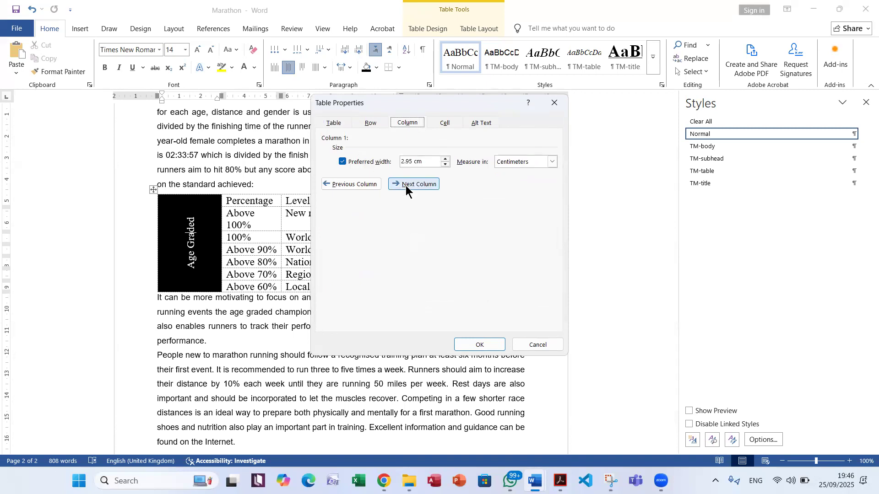
{"action": "key", "text": "alt+Tab"}
{"action": "key", "text": "alt+Tab"}
{"action": "double_click", "coordinate": [408, 161]}
{"action": "type", "text": "1.5"}
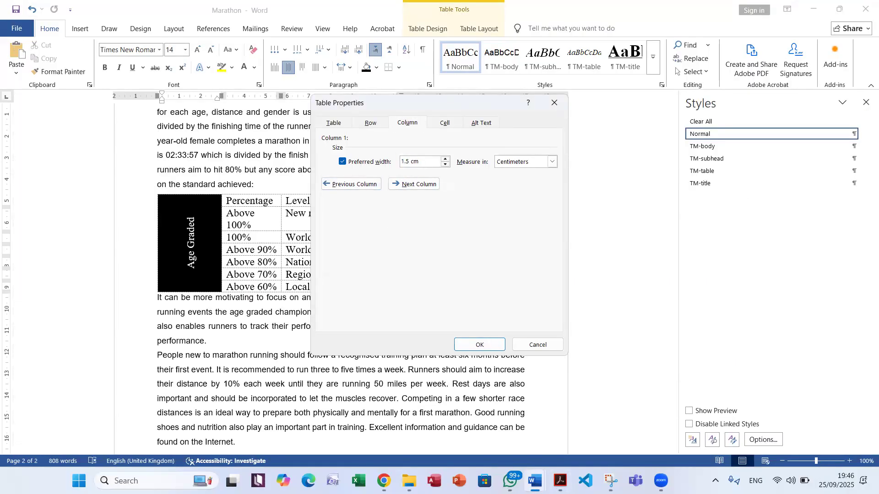
{"action": "left_click", "coordinate": [478, 345]}
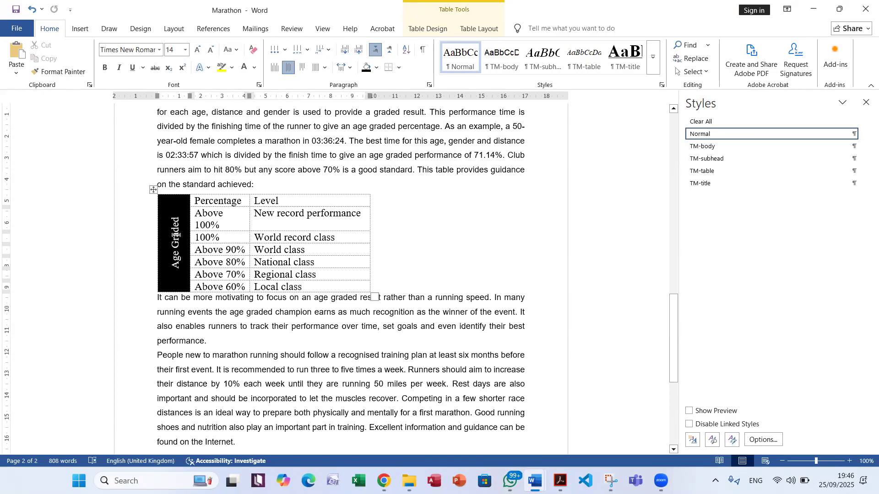
Recheck question 8's evidence requirement in the exam PDF and capture the column properties with the 1.5 cm preferred width using Snipping Tool
{"action": "right_click", "coordinate": [175, 235]}
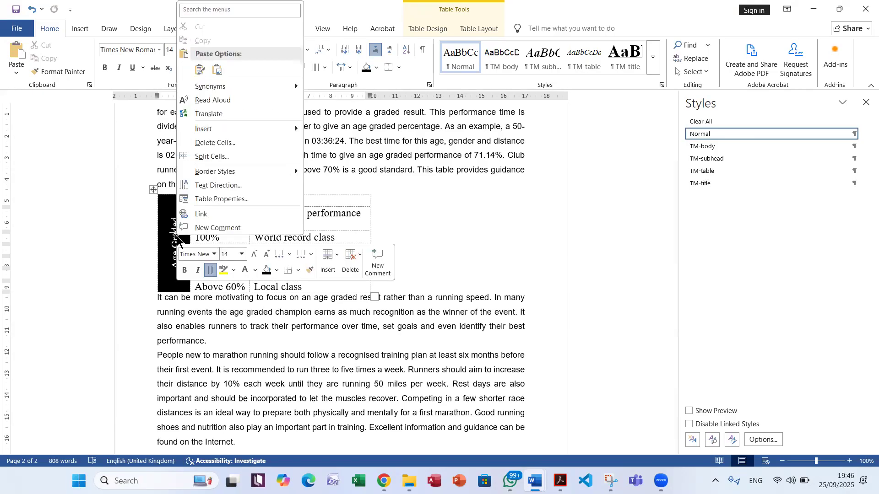
{"action": "left_click", "coordinate": [251, 200]}
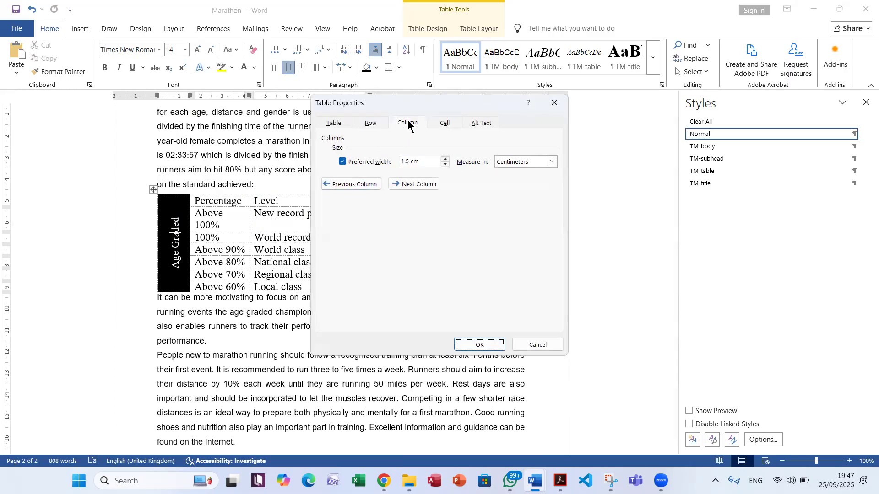
{"action": "left_click", "coordinate": [426, 161]}
{"action": "left_click", "coordinate": [560, 480]}
{"action": "left_click_drag", "start_coordinate": [145, 269], "coordinate": [283, 287]}
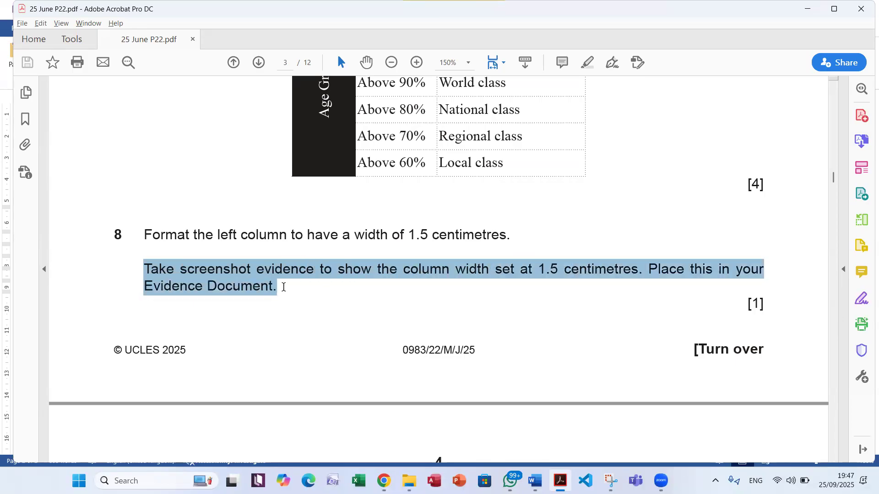
{"action": "key", "text": "alt+Tab"}
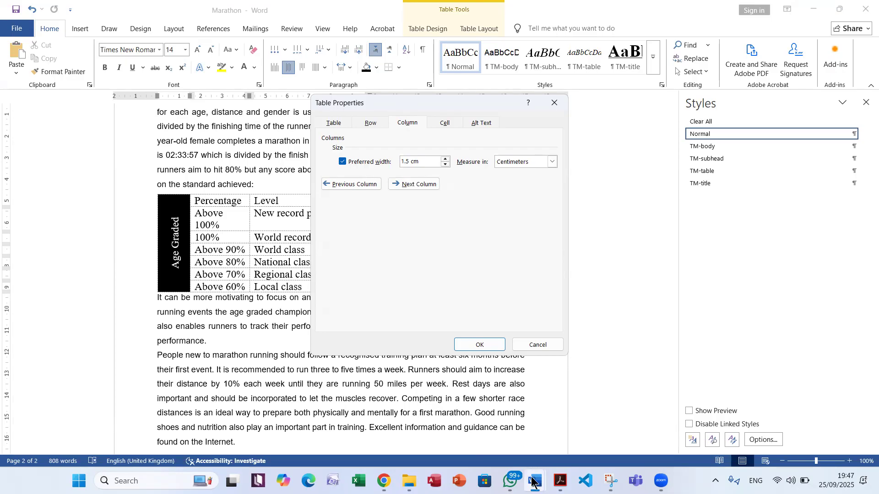
{"action": "left_click", "coordinate": [610, 480]}
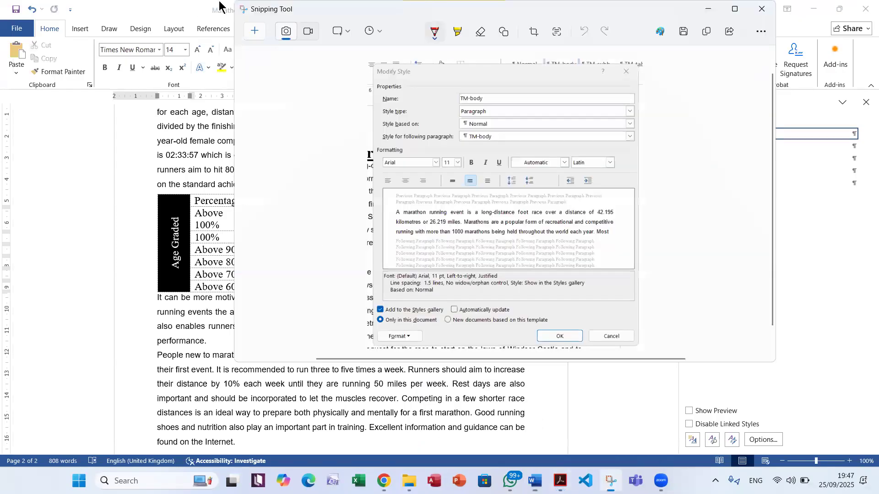
{"action": "left_click", "coordinate": [257, 33]}
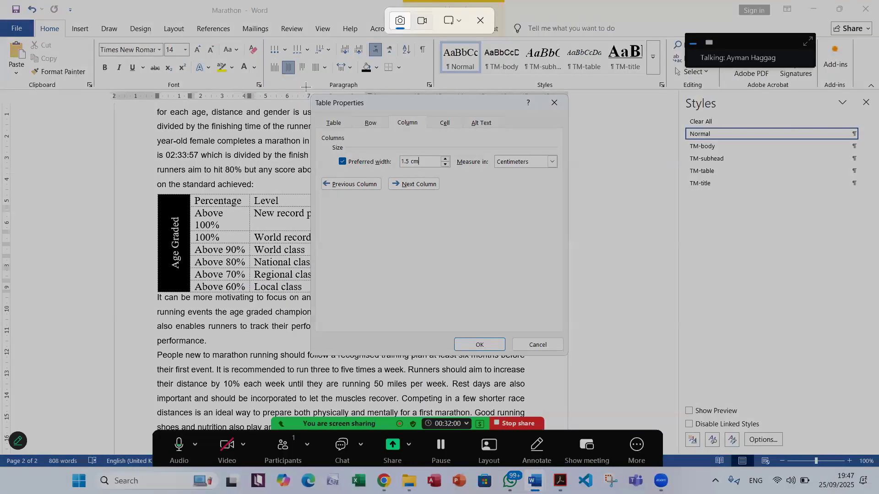
{"action": "left_click_drag", "start_coordinate": [305, 87], "coordinate": [575, 361]}
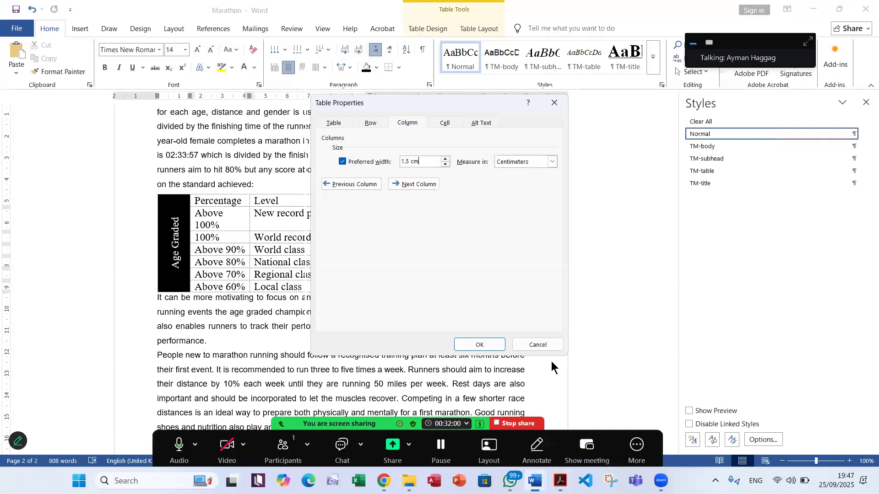
{"action": "left_click", "coordinate": [160, 378]}
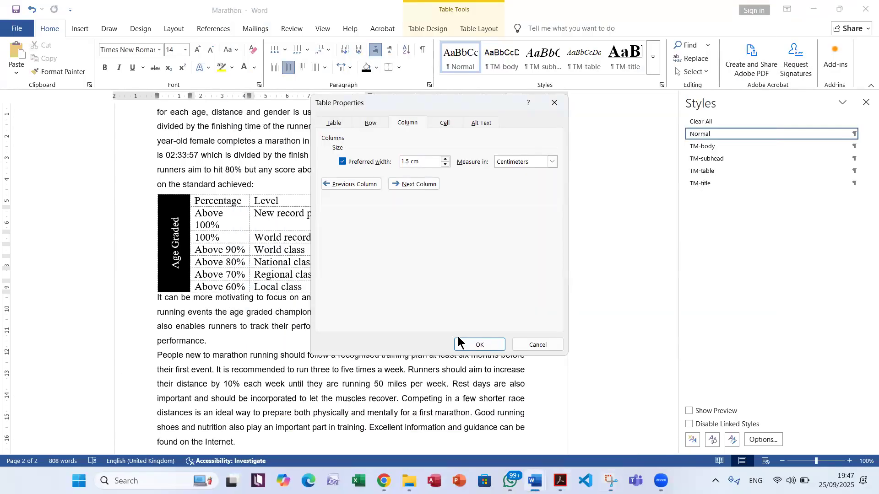
{"action": "left_click", "coordinate": [478, 344]}
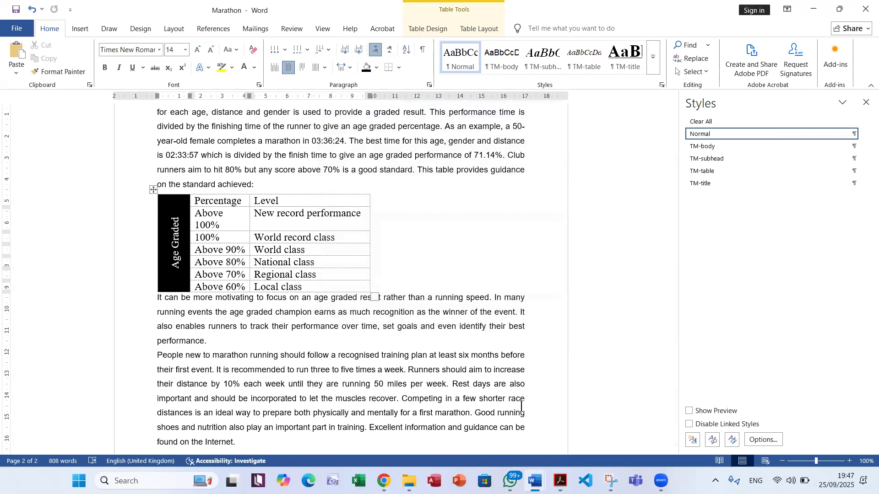
Switch to the EVIDENCE0000 document in Word and paste the column width screenshot under the Step 8 evidence heading
{"action": "mouse_move", "coordinate": [521, 474]}
{"action": "left_click", "coordinate": [471, 423]}
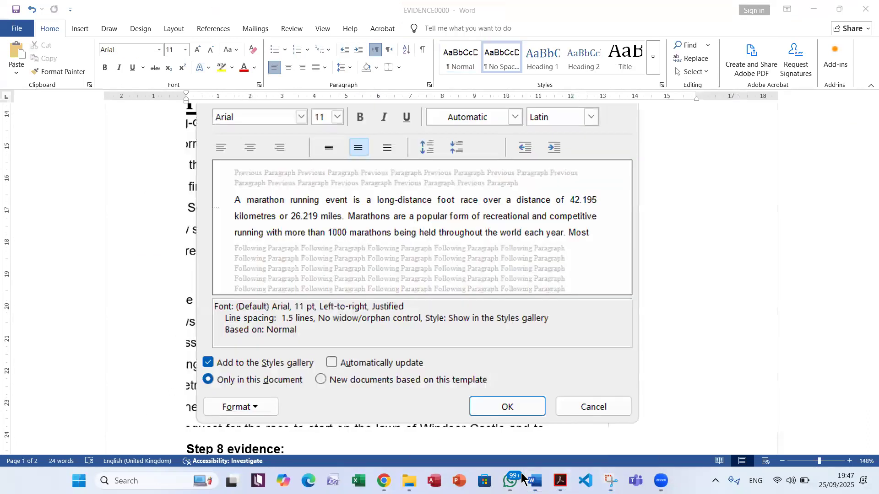
{"action": "key", "text": "Escape"}
{"action": "scroll", "coordinate": [415, 306], "scroll_direction": "down", "scroll_amount": 8}
{"action": "scroll", "coordinate": [378, 290], "scroll_direction": "up", "scroll_amount": 3}
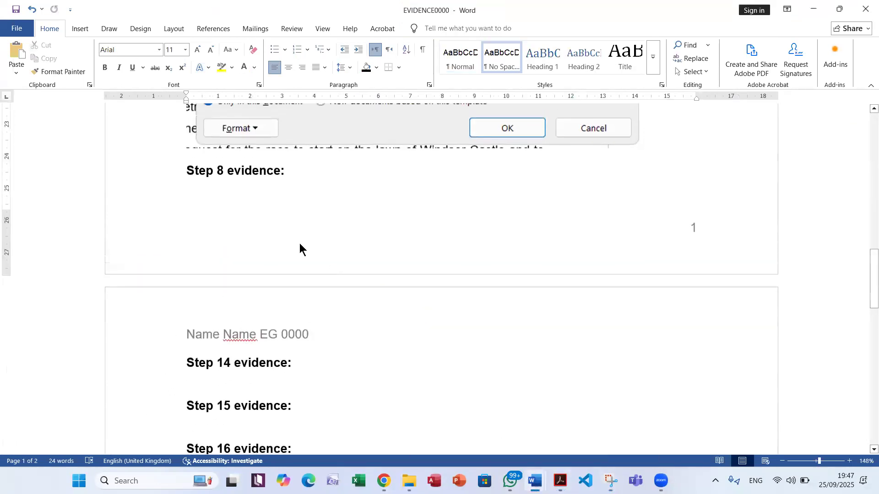
{"action": "left_click", "coordinate": [207, 193]}
{"action": "left_click", "coordinate": [19, 53]}
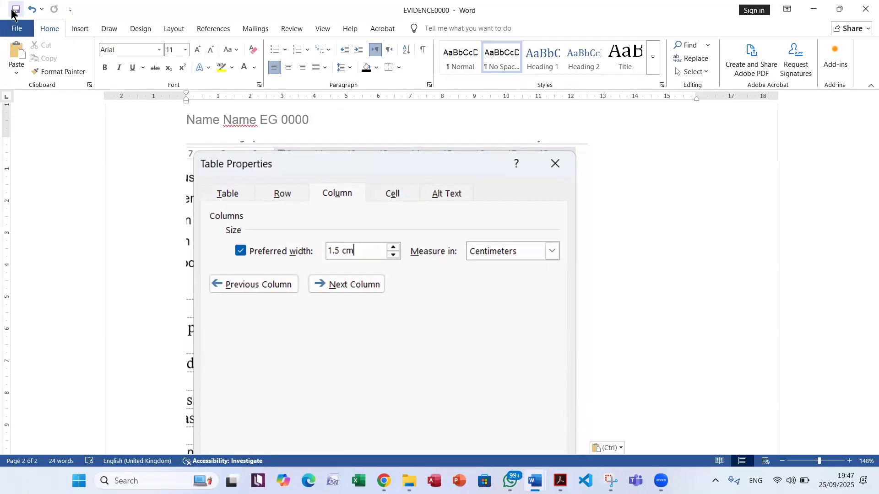
Switch to the exam PDF in Acrobat and read which text question 9 requires to be selected
{"action": "left_click", "coordinate": [560, 480]}
{"action": "scroll", "coordinate": [598, 351], "scroll_direction": "down", "scroll_amount": 5}
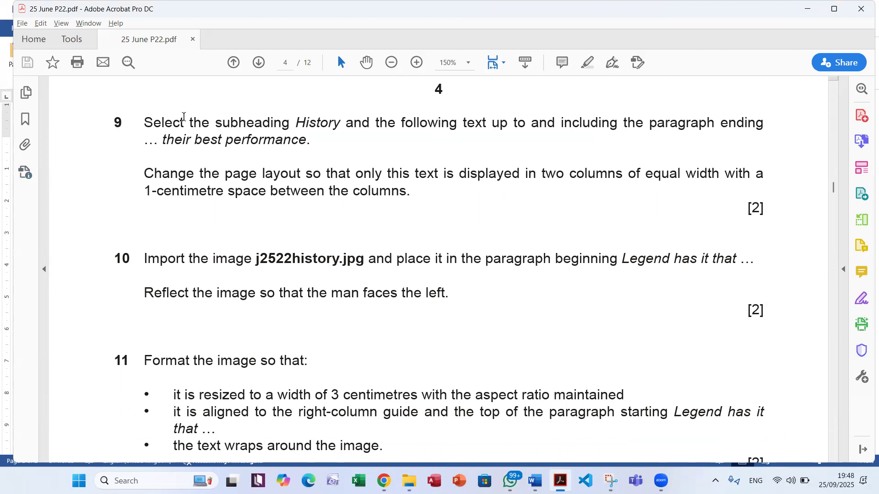
{"action": "double_click", "coordinate": [320, 125]}
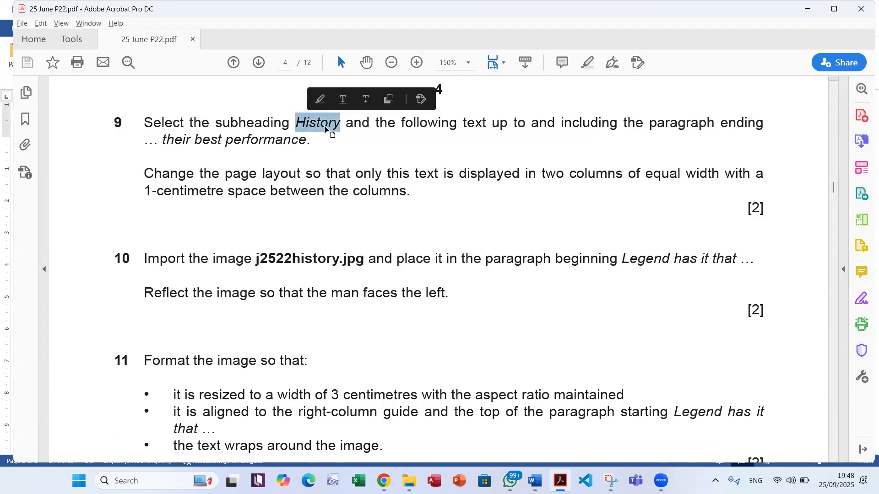
{"action": "left_click", "coordinate": [475, 126]}
{"action": "double_click", "coordinate": [475, 126]}
{"action": "left_click", "coordinate": [520, 130]}
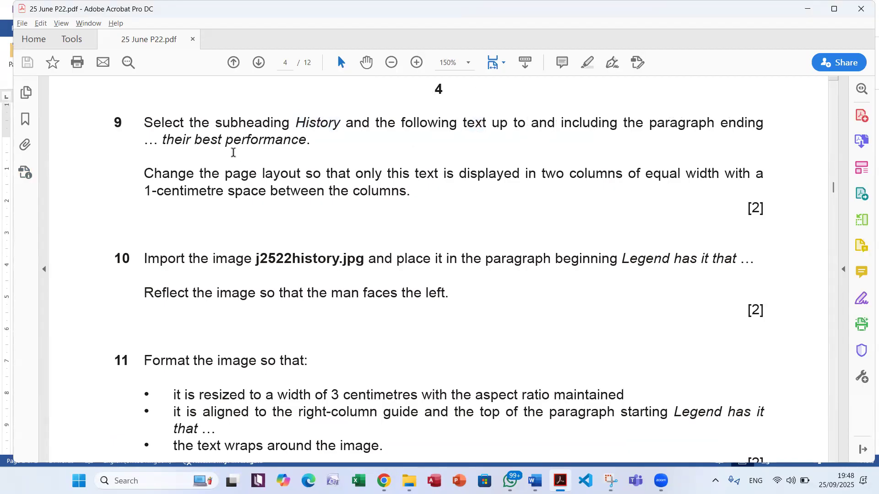
{"action": "left_click", "coordinate": [311, 143]}
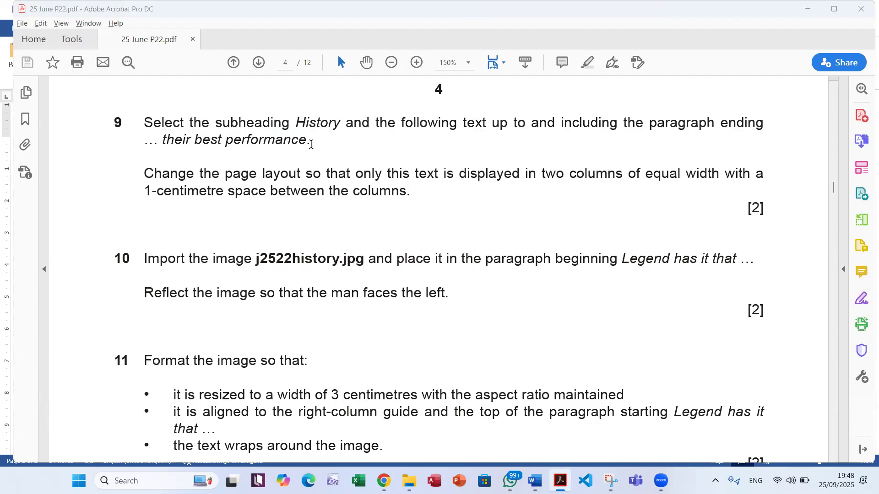
Return to the Marathon document in Word and select from the History subheading through the paragraph ending "their best performance."
{"action": "key", "text": "alt+Tab"}
{"action": "key", "text": "alt+Tab"}
{"action": "key", "text": "alt+Tab"}
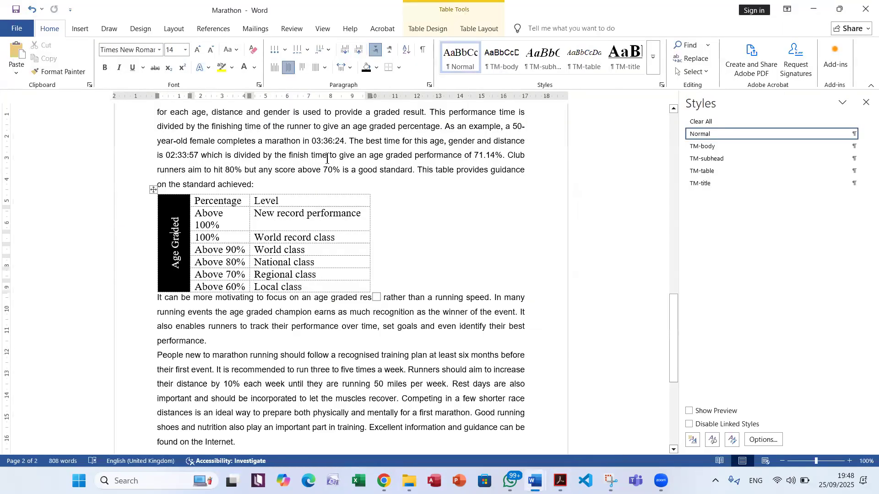
{"action": "scroll", "coordinate": [320, 162], "scroll_direction": "up", "scroll_amount": 6}
{"action": "scroll", "coordinate": [319, 163], "scroll_direction": "up", "scroll_amount": 7}
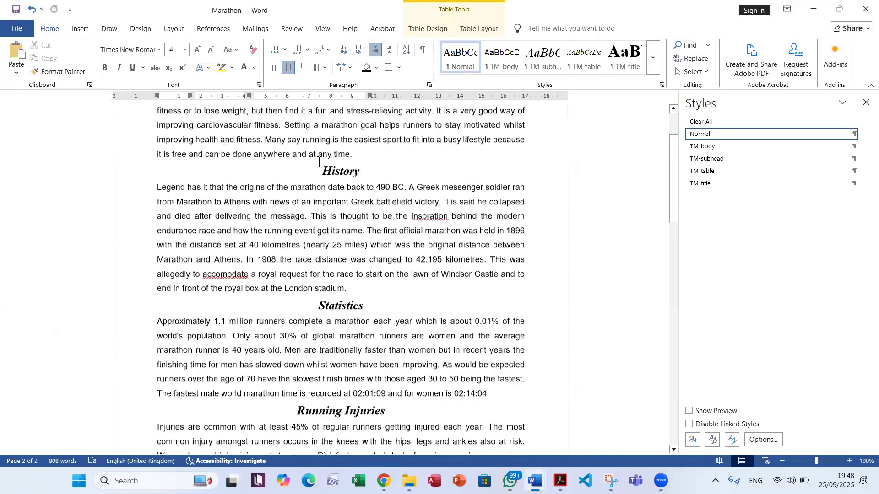
{"action": "scroll", "coordinate": [319, 192], "scroll_direction": "up", "scroll_amount": 2}
{"action": "left_click_drag", "start_coordinate": [328, 258], "coordinate": [209, 414]}
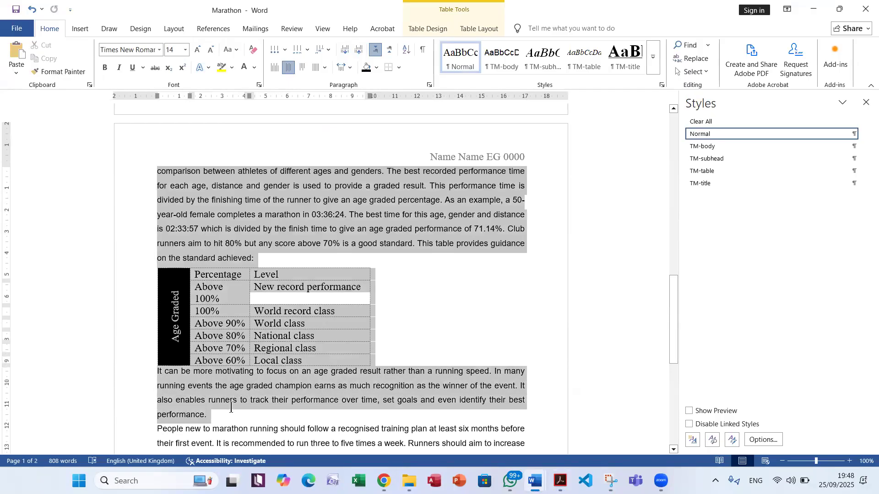
{"action": "scroll", "coordinate": [305, 235], "scroll_direction": "down", "scroll_amount": 2}
{"action": "scroll", "coordinate": [306, 236], "scroll_direction": "down", "scroll_amount": 2}
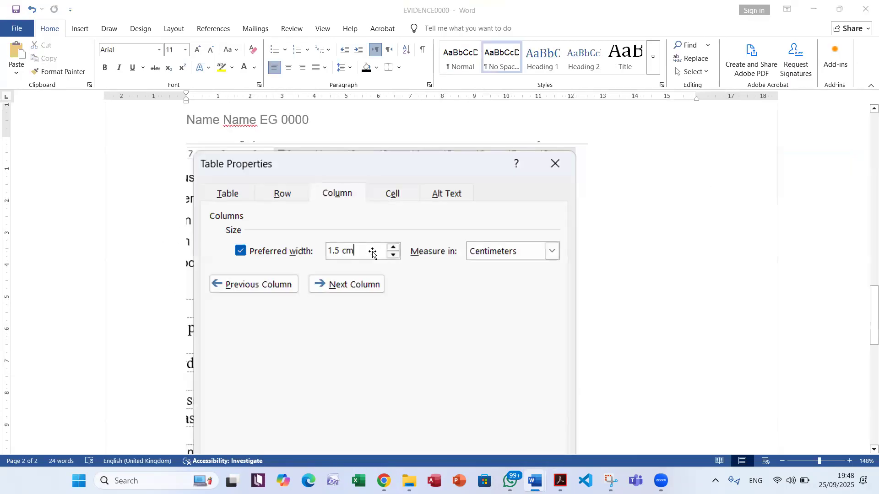
Recheck question 9's column count, width and spacing requirements in the exam PDF, then return to the Marathon document in Word
{"action": "key", "text": "alt+Tab"}
{"action": "key", "text": "alt+Tab"}
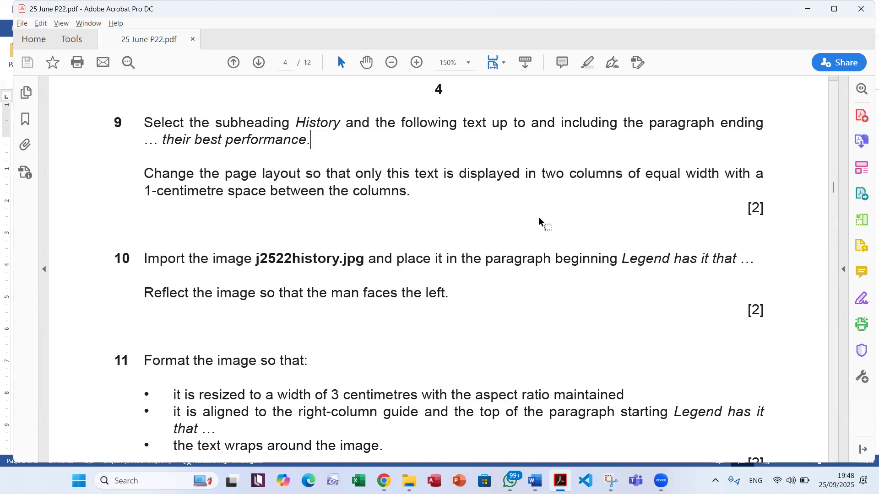
{"action": "left_click_drag", "start_coordinate": [540, 176], "coordinate": [604, 197]}
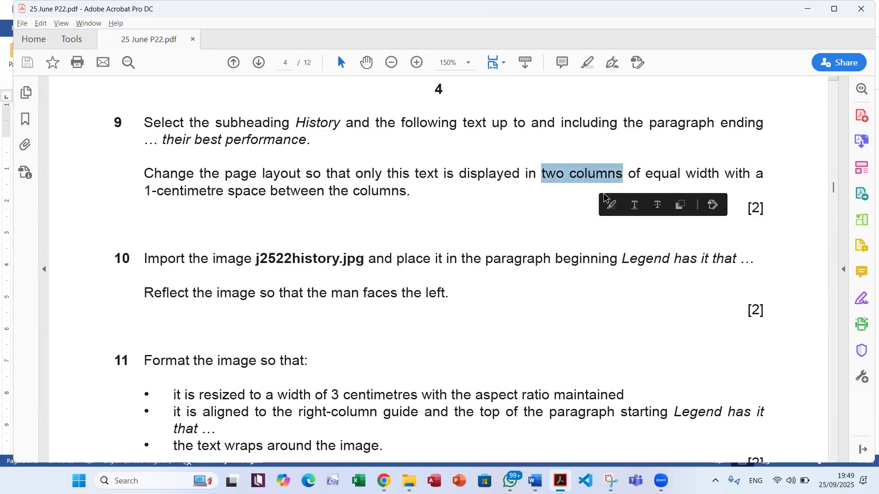
{"action": "left_click_drag", "start_coordinate": [646, 176], "coordinate": [717, 178]}
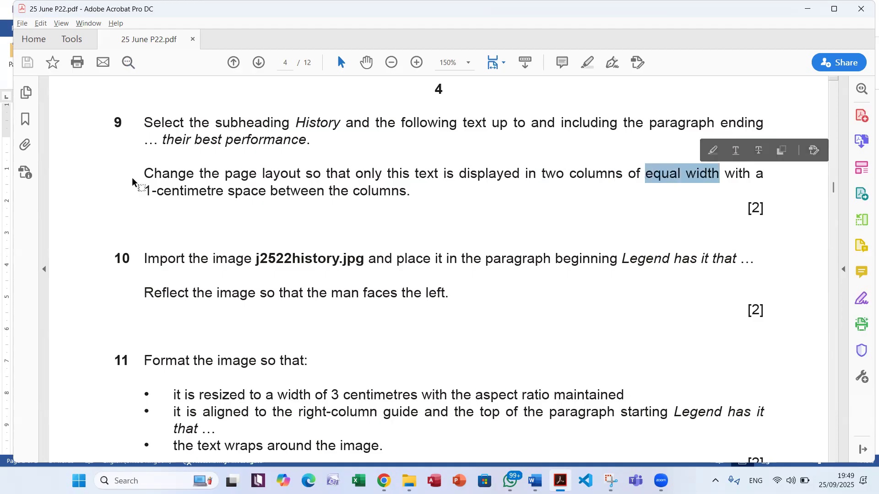
{"action": "left_click_drag", "start_coordinate": [145, 189], "coordinate": [360, 198]}
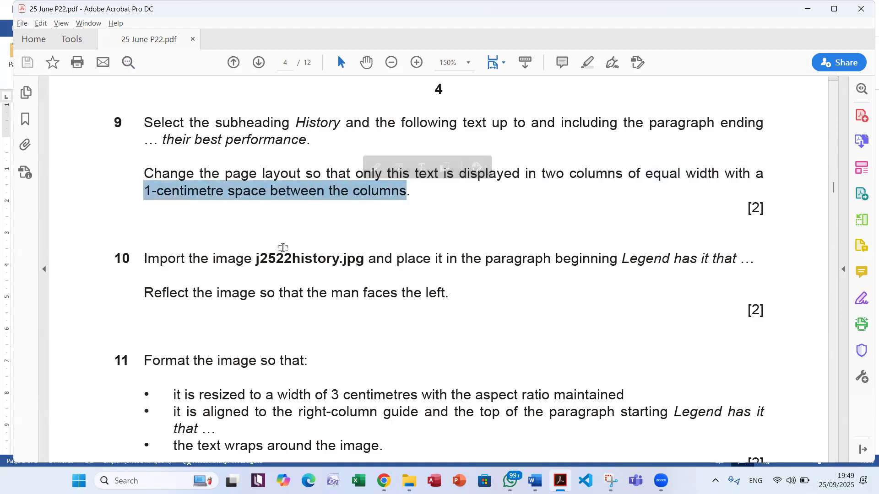
{"action": "key", "text": "alt+Tab"}
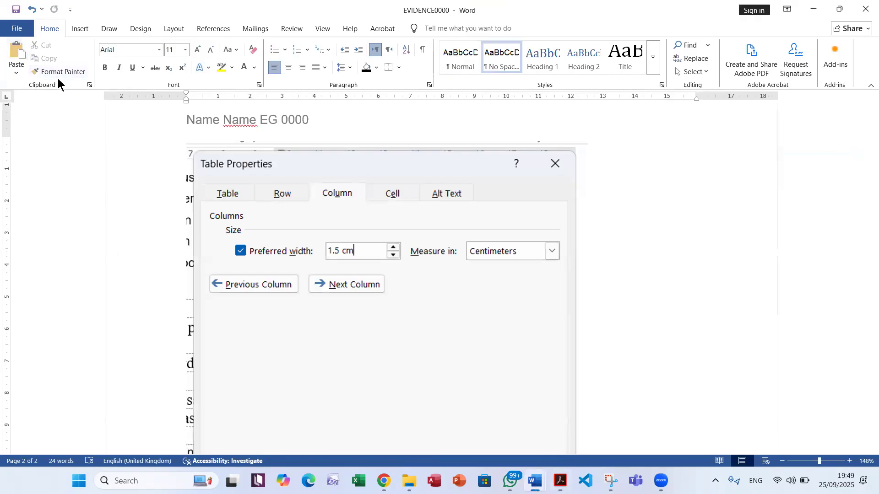
{"action": "key", "text": "alt+Tab"}
{"action": "key", "text": "alt+Tab"}
{"action": "key", "text": "alt+Tab"}
{"action": "key", "text": "alt+Tab"}
{"action": "key", "text": "alt+Tab"}
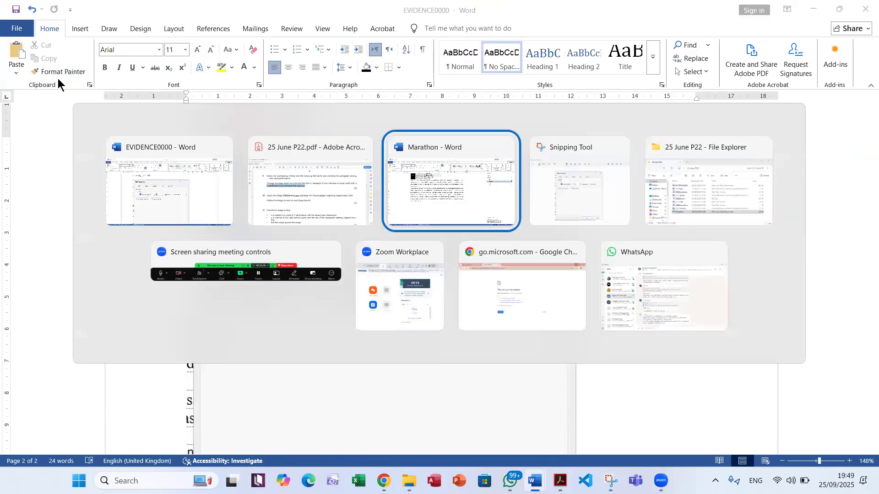
{"action": "key", "text": "alt+Tab"}
{"action": "key", "text": "alt+Tab"}
{"action": "key", "text": "alt+Tab"}
{"action": "key", "text": "alt+Tab"}
{"action": "key", "text": "alt+Tab"}
{"action": "key", "text": "alt+Tab"}
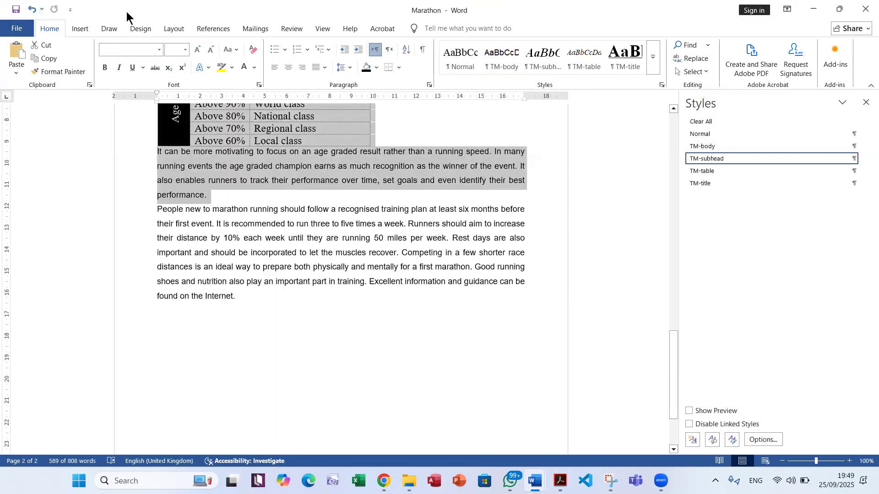
Format the selected text in two columns of equal width with 1 cm spacing, rechecking the required spacing in the exam PDF
{"action": "left_click", "coordinate": [175, 28]}
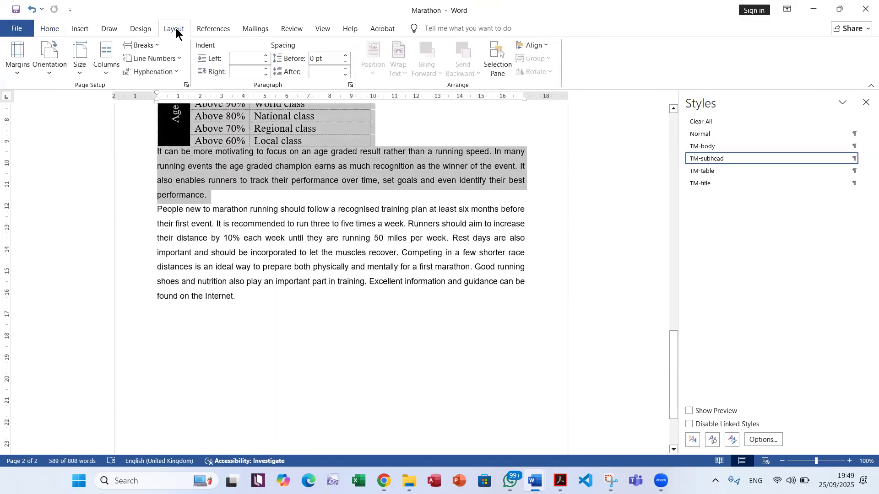
{"action": "left_click", "coordinate": [109, 73]}
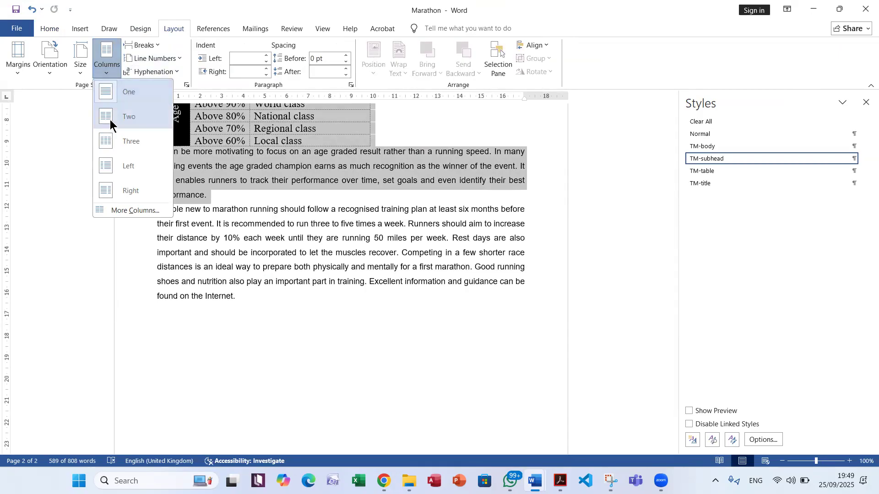
{"action": "left_click", "coordinate": [135, 211]}
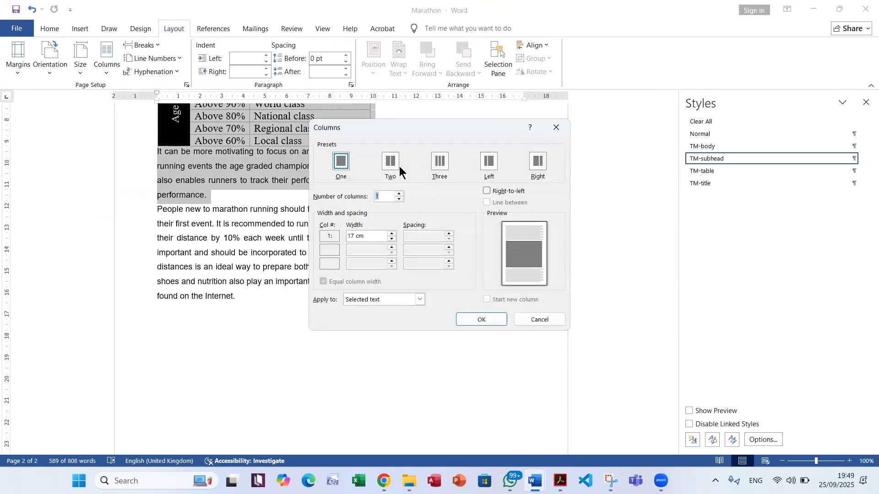
{"action": "left_click", "coordinate": [390, 163]}
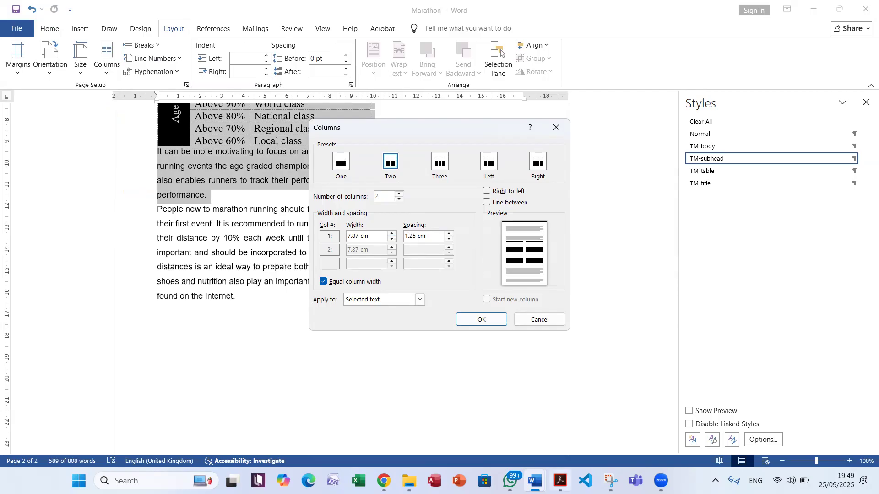
{"action": "left_click", "coordinate": [560, 481]}
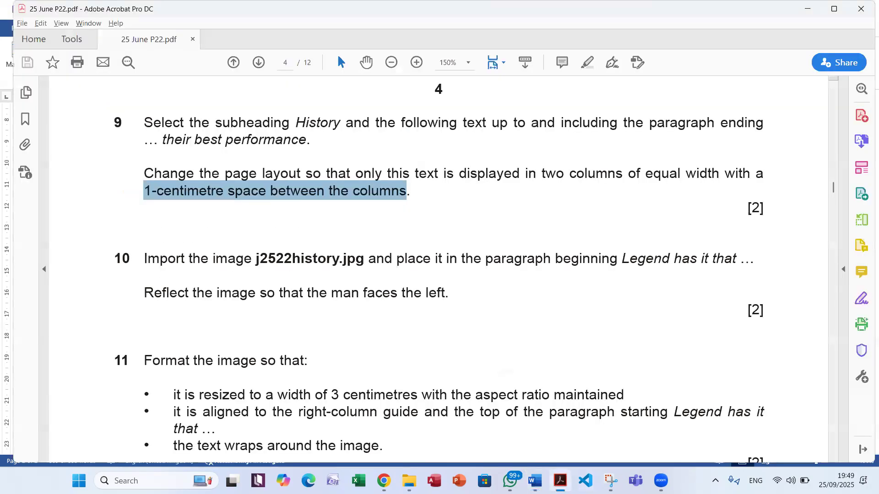
{"action": "left_click", "coordinate": [560, 481]}
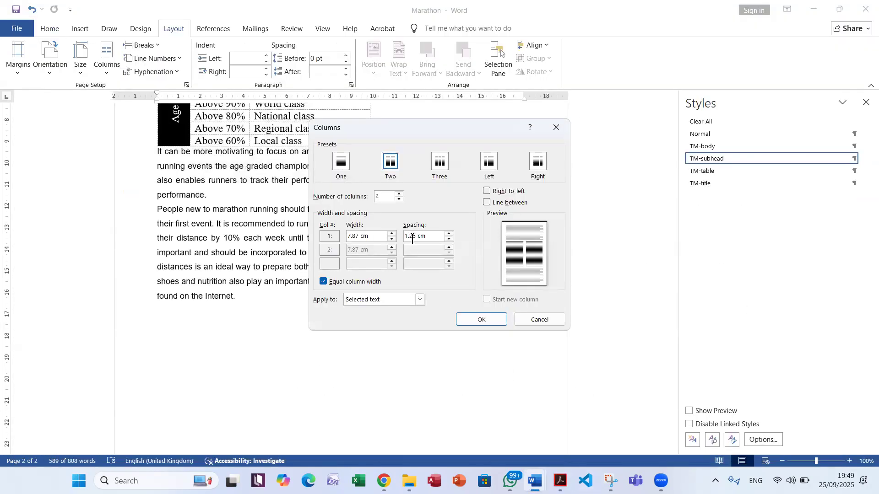
{"action": "left_click_drag", "start_coordinate": [415, 237], "coordinate": [407, 236]}
{"action": "key", "text": "BackSpace"}
{"action": "key", "text": "Return"}
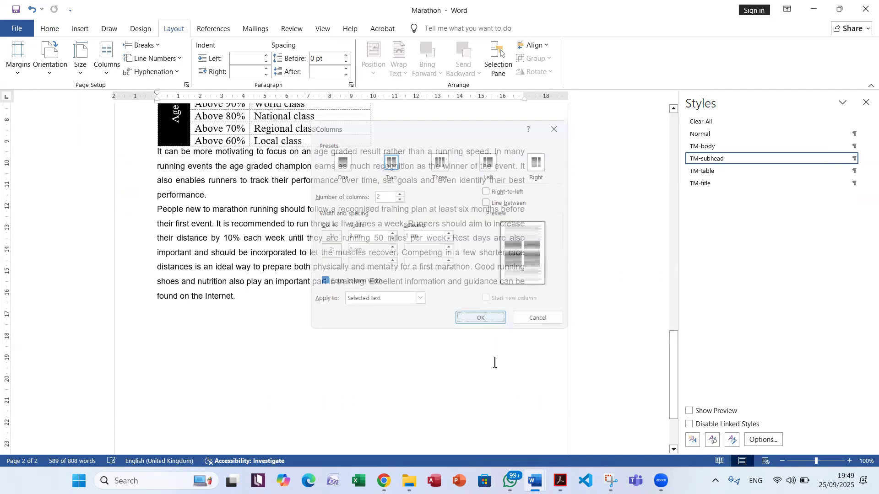
Review the two-column layout across both pages of the Marathon document and save the file
{"action": "scroll", "coordinate": [458, 352], "scroll_direction": "up", "scroll_amount": 10}
{"action": "scroll", "coordinate": [442, 345], "scroll_direction": "up", "scroll_amount": 7}
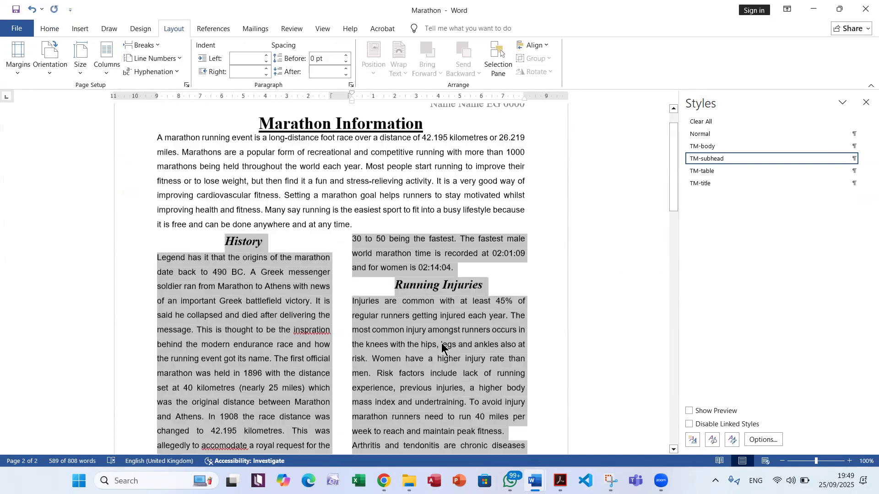
{"action": "scroll", "coordinate": [442, 346], "scroll_direction": "up", "scroll_amount": 1}
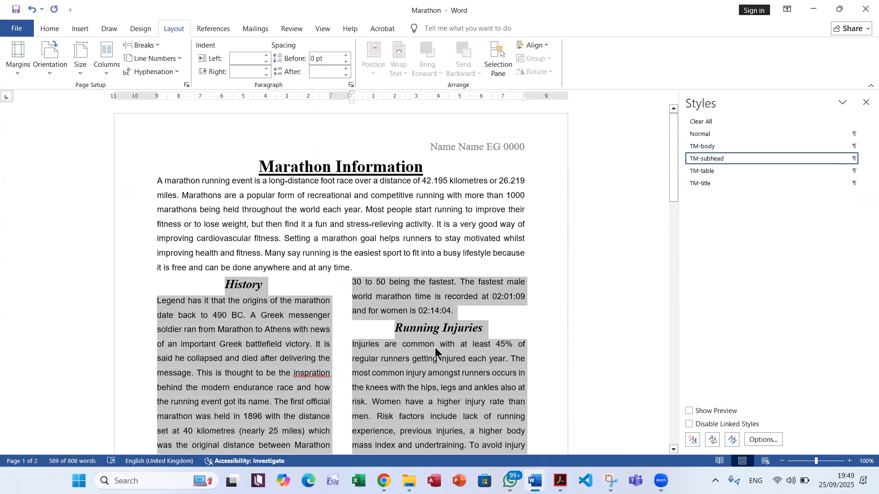
{"action": "scroll", "coordinate": [411, 339], "scroll_direction": "down", "scroll_amount": 9}
{"action": "scroll", "coordinate": [408, 348], "scroll_direction": "down", "scroll_amount": 7}
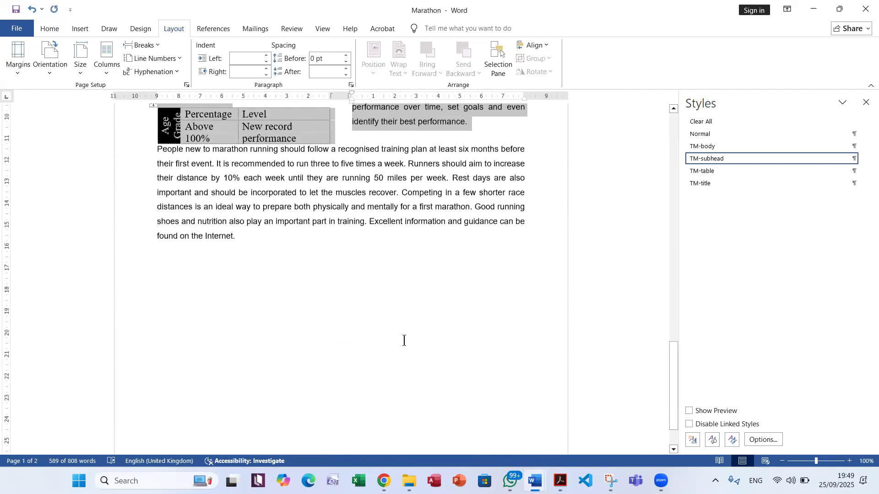
{"action": "scroll", "coordinate": [404, 325], "scroll_direction": "up", "scroll_amount": 5}
{"action": "left_click", "coordinate": [16, 10]}
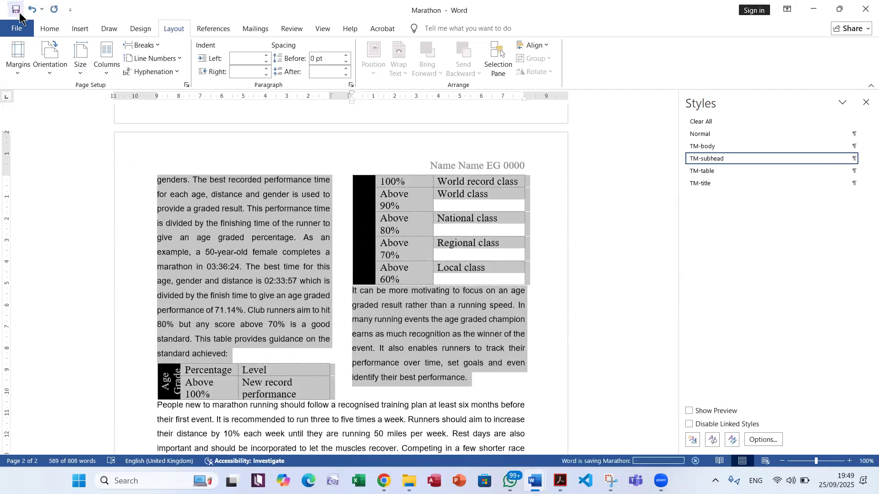
{"action": "scroll", "coordinate": [226, 346], "scroll_direction": "down", "scroll_amount": 1}
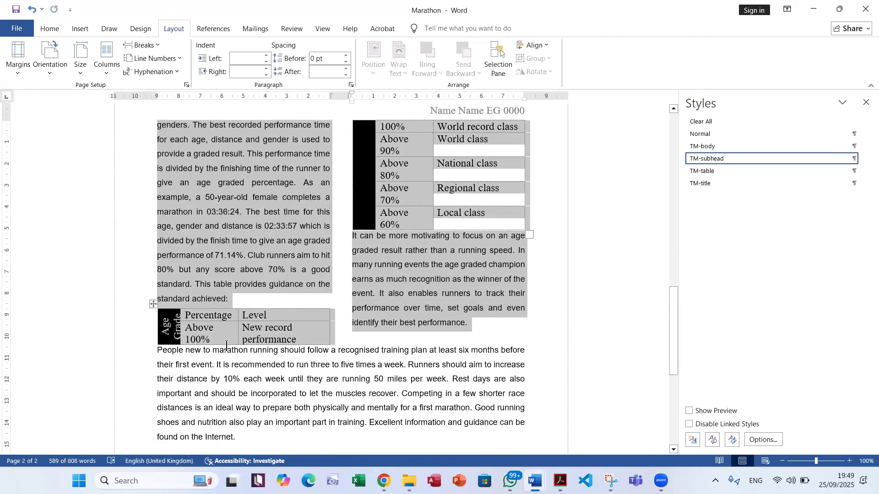
{"action": "scroll", "coordinate": [226, 346], "scroll_direction": "up", "scroll_amount": 8}
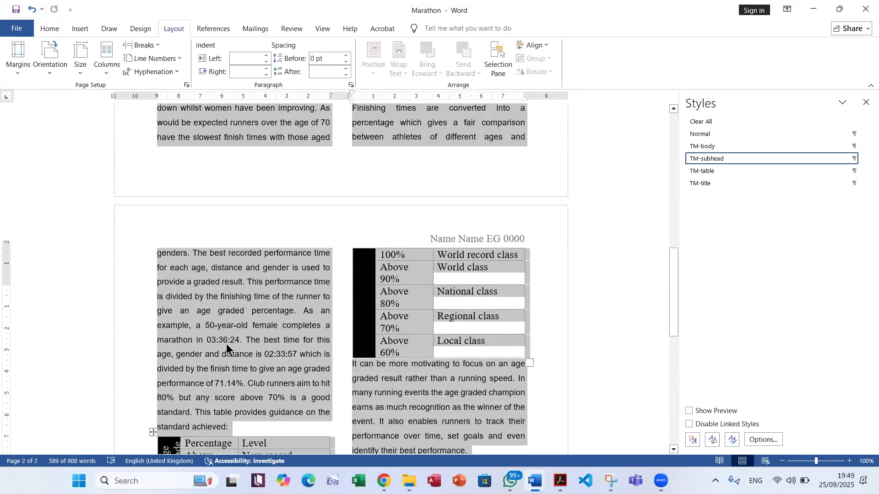
{"action": "scroll", "coordinate": [234, 352], "scroll_direction": "down", "scroll_amount": 5}
{"action": "scroll", "coordinate": [237, 356], "scroll_direction": "down", "scroll_amount": 4}
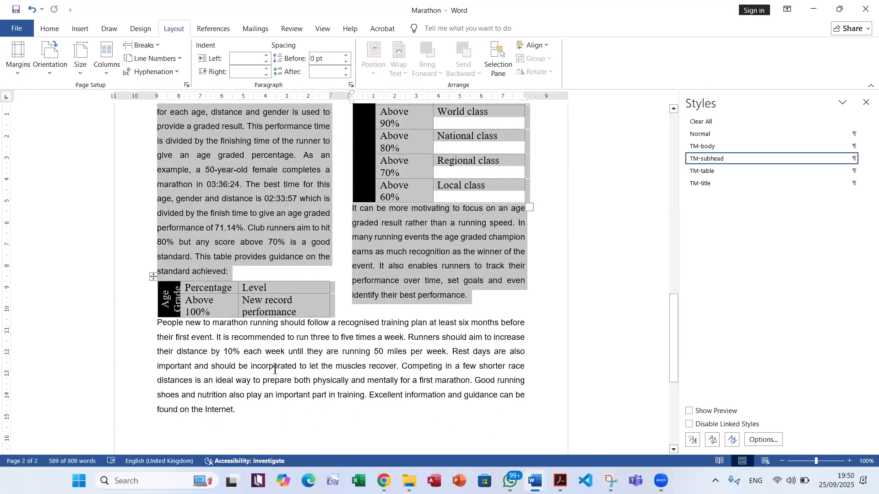
Read questions 10 and 11 about the j2522history.jpg image in the exam PDF, then return to the Marathon document in Word
{"action": "left_click", "coordinate": [560, 480]}
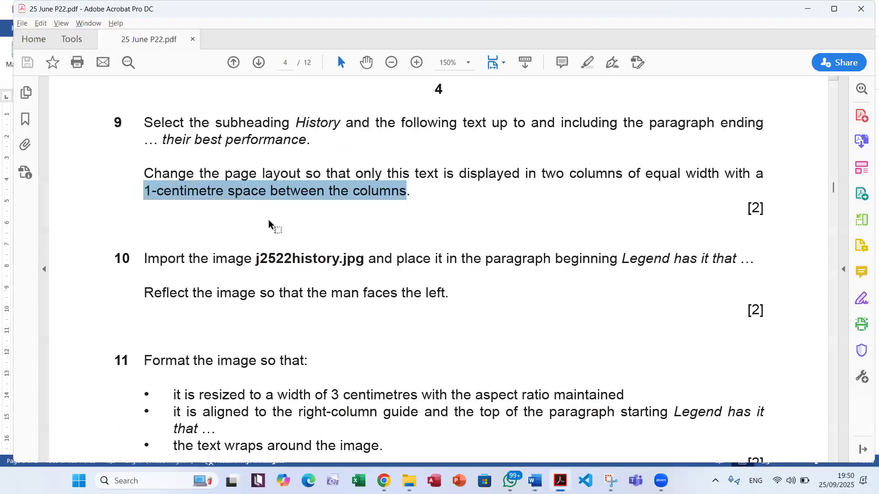
{"action": "scroll", "coordinate": [268, 223], "scroll_direction": "down", "scroll_amount": 3}
{"action": "scroll", "coordinate": [492, 285], "scroll_direction": "down", "scroll_amount": 1}
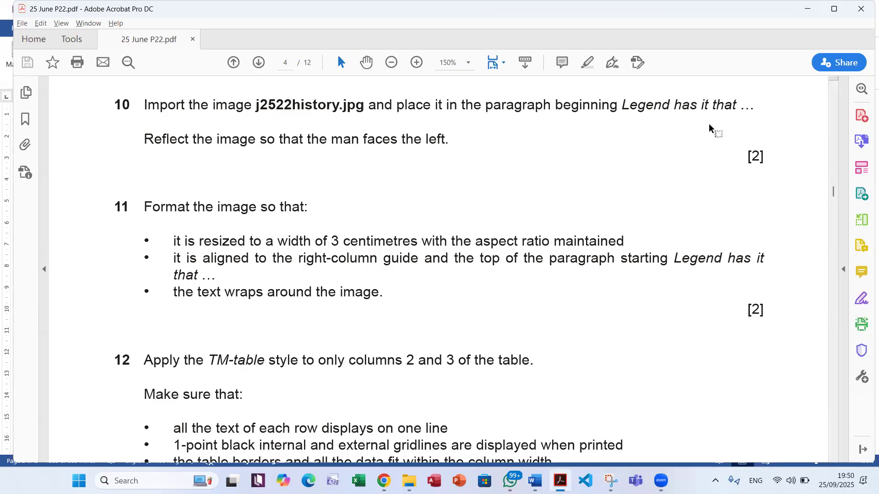
{"action": "key", "text": "alt+Tab"}
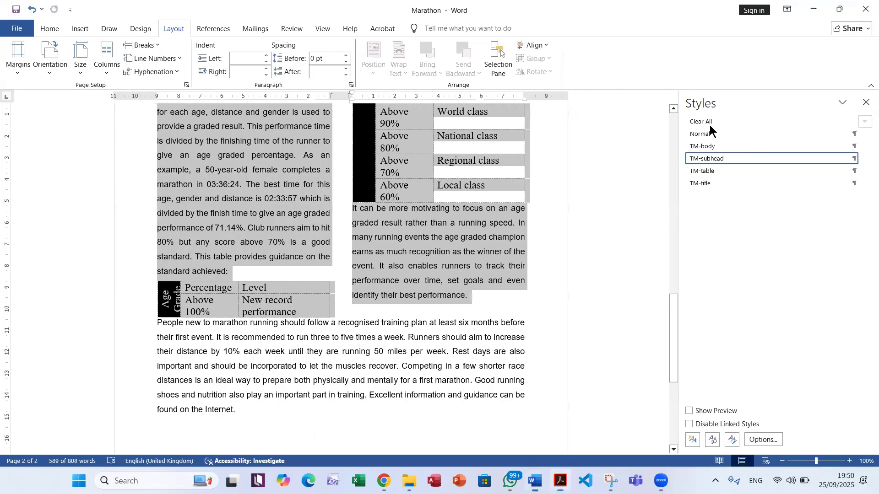
Insert the j2522history image from the 25 June P22 desktop folder at the start of the paragraph beginning "Legend has it that"
{"action": "left_click", "coordinate": [462, 243]}
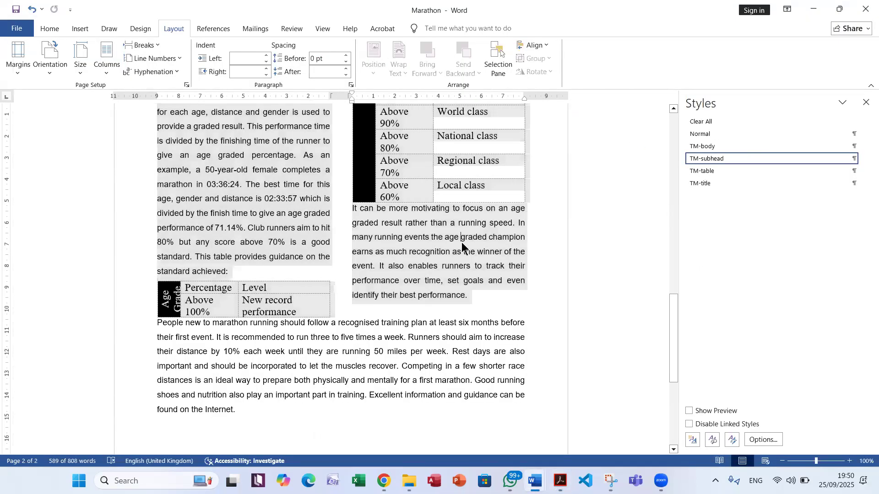
{"action": "scroll", "coordinate": [462, 241], "scroll_direction": "up", "scroll_amount": 6}
{"action": "scroll", "coordinate": [464, 241], "scroll_direction": "up", "scroll_amount": 4}
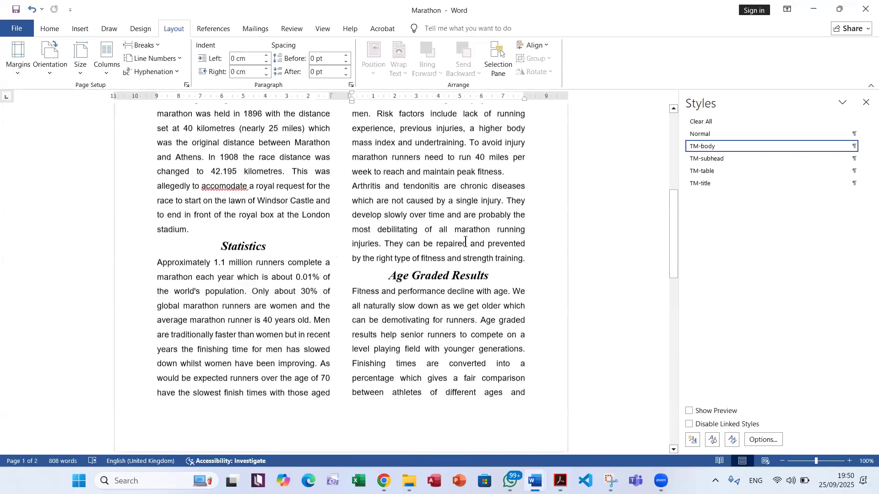
{"action": "scroll", "coordinate": [465, 241], "scroll_direction": "up", "scroll_amount": 2}
{"action": "scroll", "coordinate": [465, 243], "scroll_direction": "up", "scroll_amount": 4}
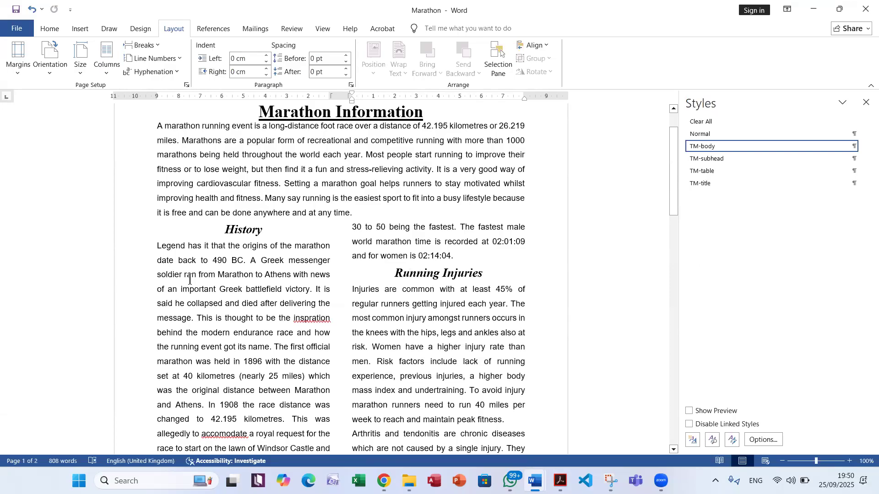
{"action": "scroll", "coordinate": [153, 257], "scroll_direction": "up", "scroll_amount": 1}
{"action": "left_click", "coordinate": [154, 274]}
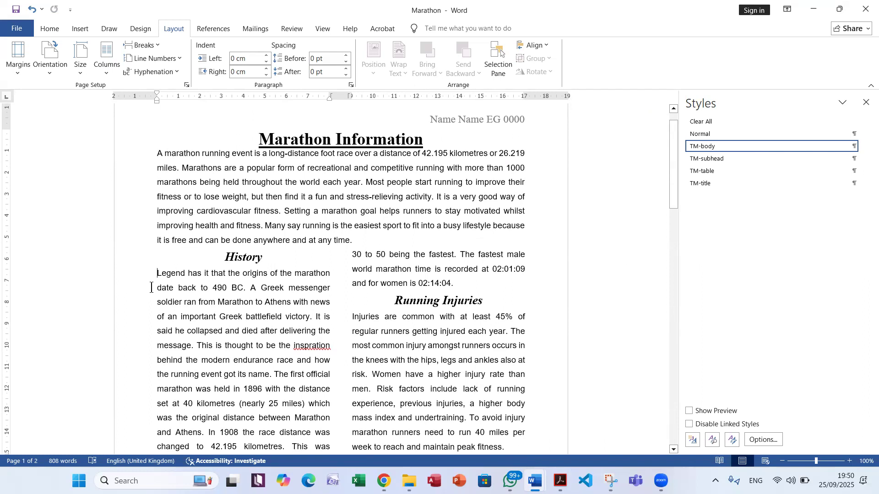
{"action": "left_click", "coordinate": [76, 29]}
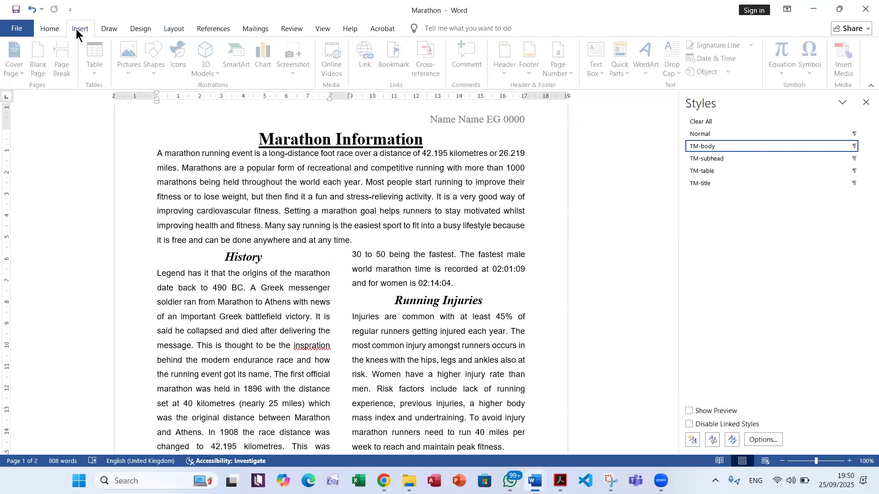
{"action": "left_click", "coordinate": [125, 74]}
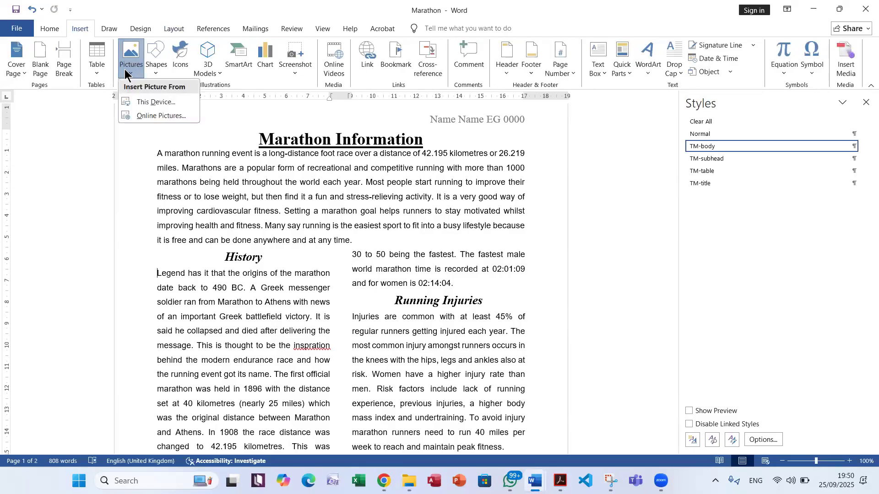
{"action": "left_click", "coordinate": [150, 101]}
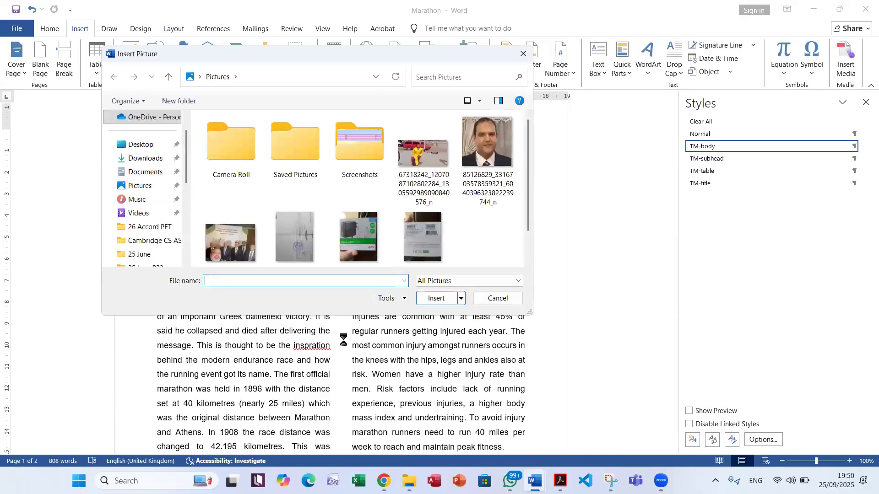
{"action": "left_click", "coordinate": [141, 144]}
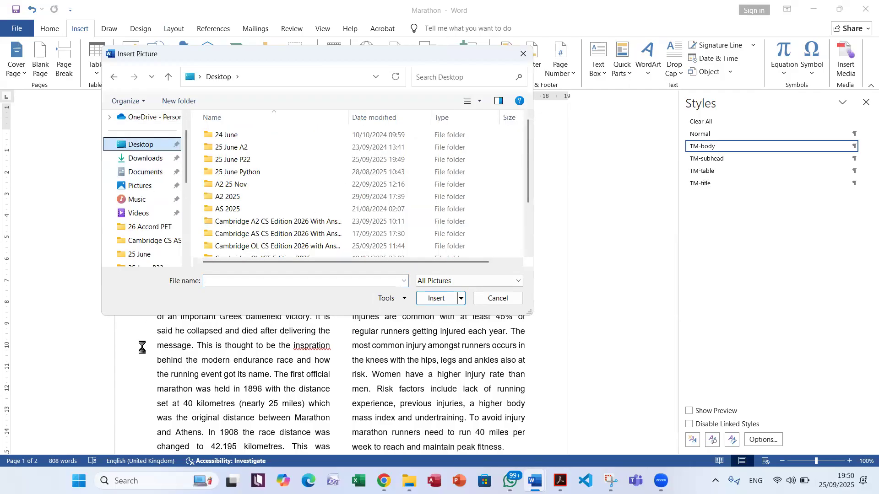
{"action": "left_click", "coordinate": [269, 159]}
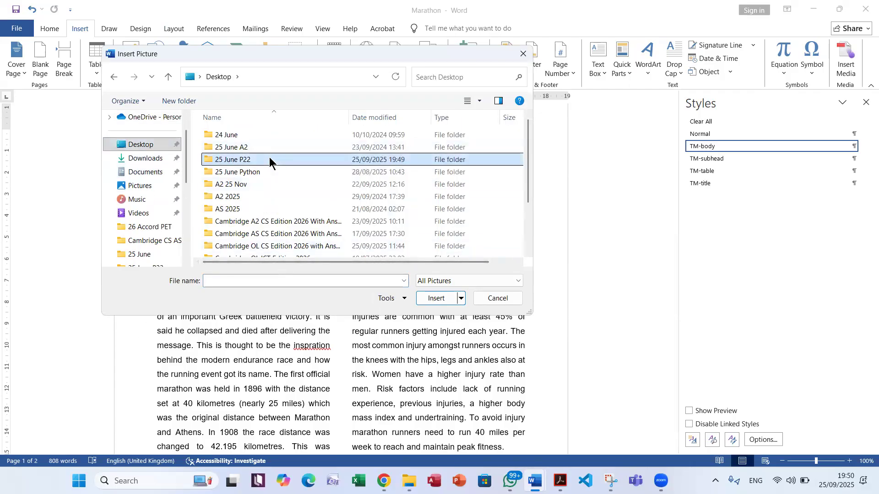
{"action": "double_click", "coordinate": [269, 160]}
{"action": "left_click", "coordinate": [239, 163]}
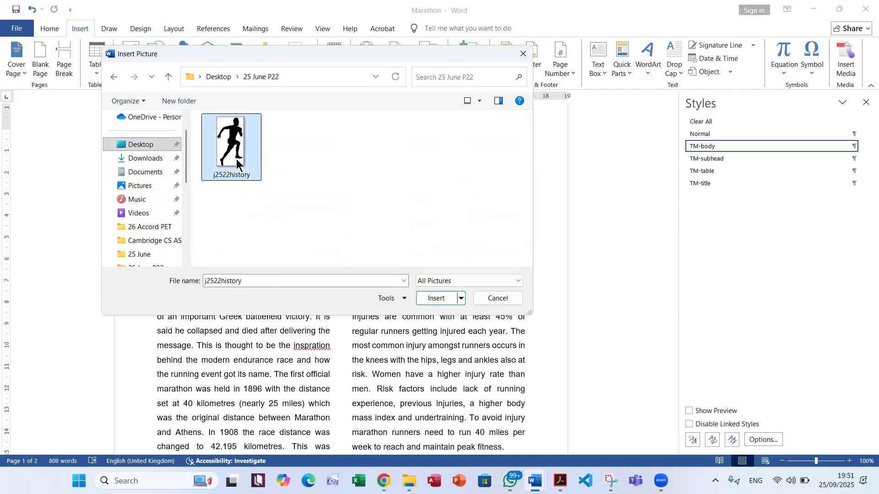
{"action": "left_click", "coordinate": [433, 296]}
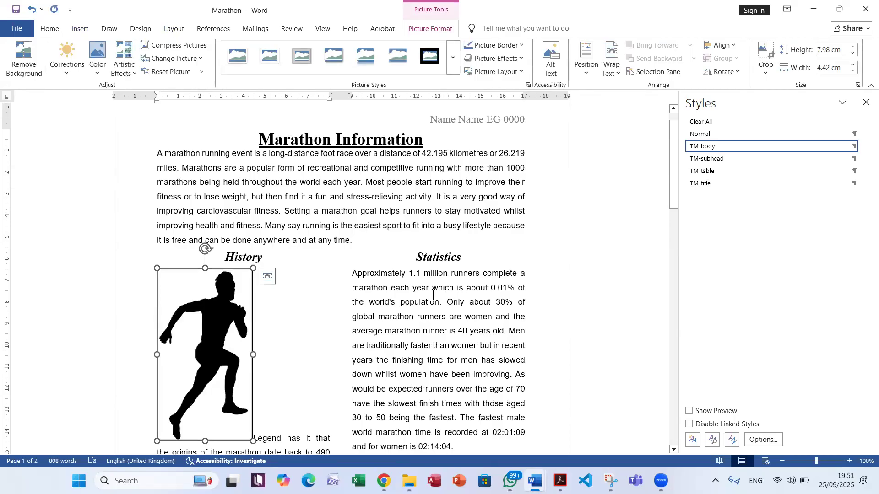
Recheck question 10's reflection requirement in the exam PDF, then flip the runner image horizontally in the Marathon document in Word
{"action": "key", "text": "alt+Tab"}
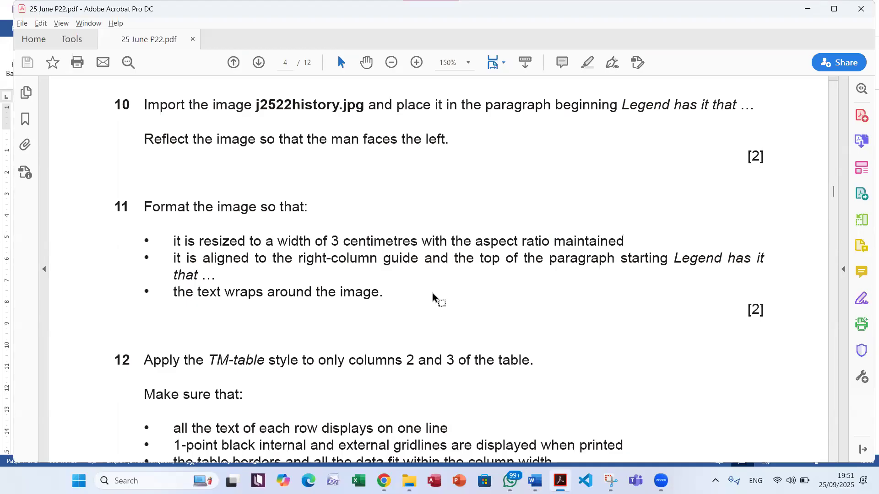
{"action": "left_click_drag", "start_coordinate": [143, 139], "coordinate": [451, 135]}
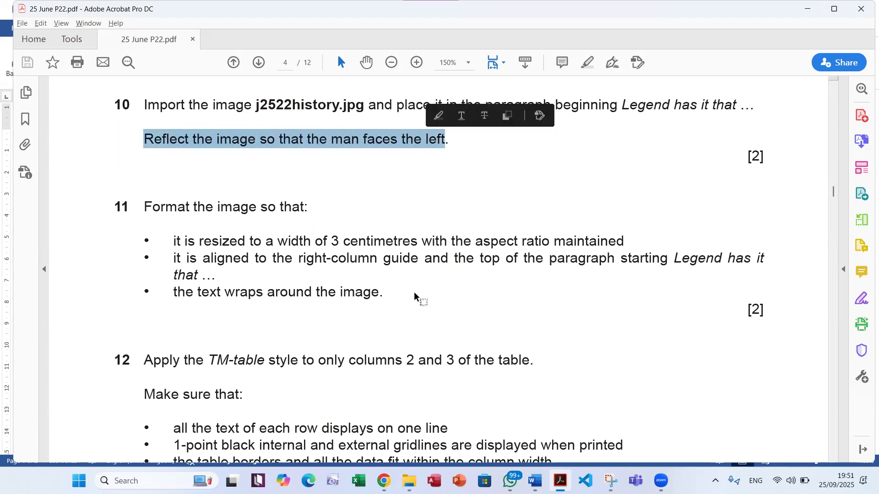
{"action": "key", "text": "alt+Tab"}
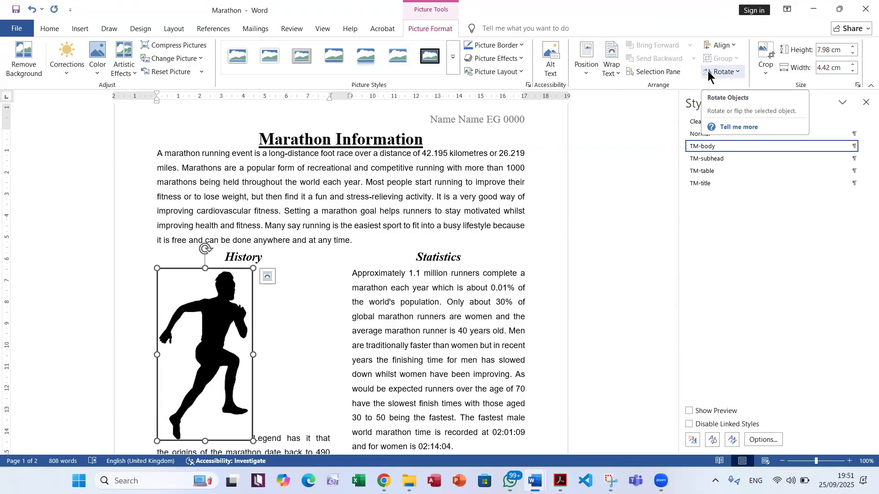
{"action": "left_click", "coordinate": [733, 72]}
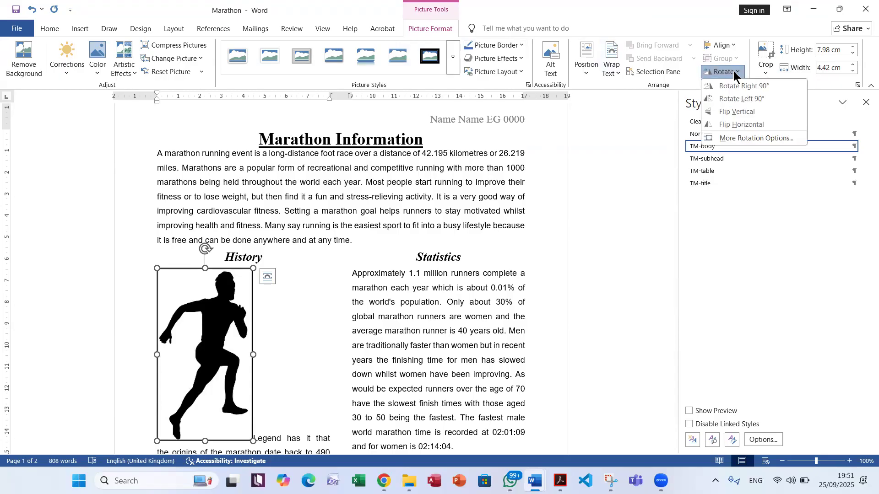
{"action": "left_click", "coordinate": [721, 126]}
Check question 11's required image width in the exam PDF, then set the runner image's width to 3 cm in Word
{"action": "key", "text": "alt+Tab"}
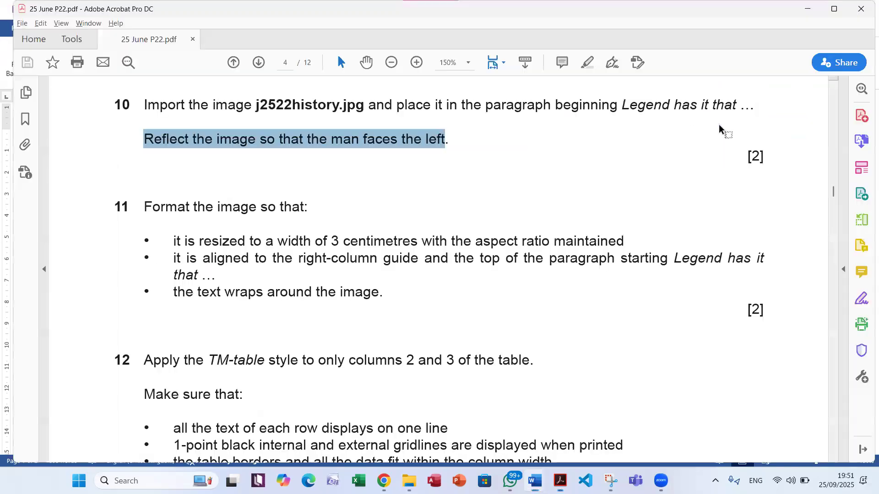
{"action": "scroll", "coordinate": [366, 270], "scroll_direction": "down", "scroll_amount": 3}
{"action": "scroll", "coordinate": [363, 269], "scroll_direction": "down", "scroll_amount": 2}
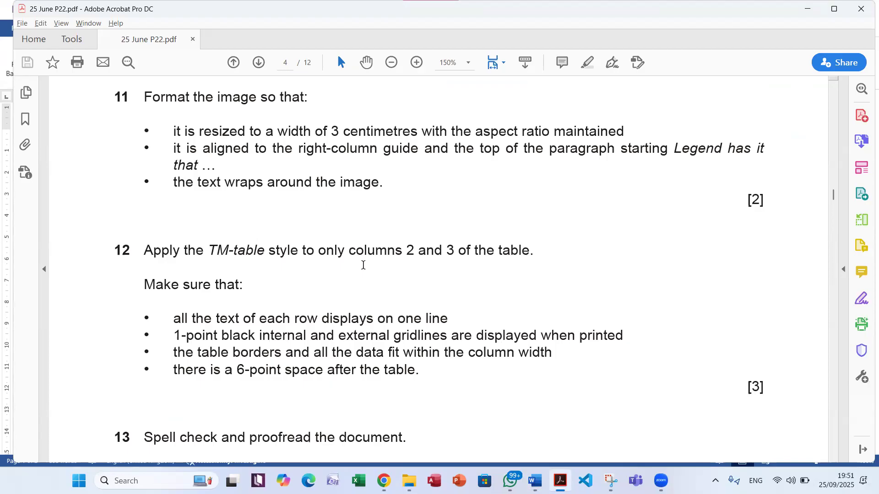
{"action": "double_click", "coordinate": [393, 131]}
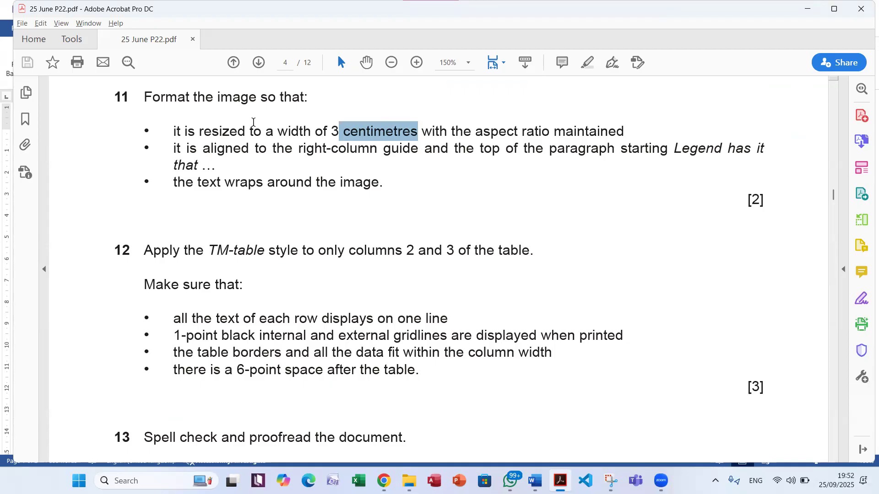
{"action": "key", "text": "alt+Tab"}
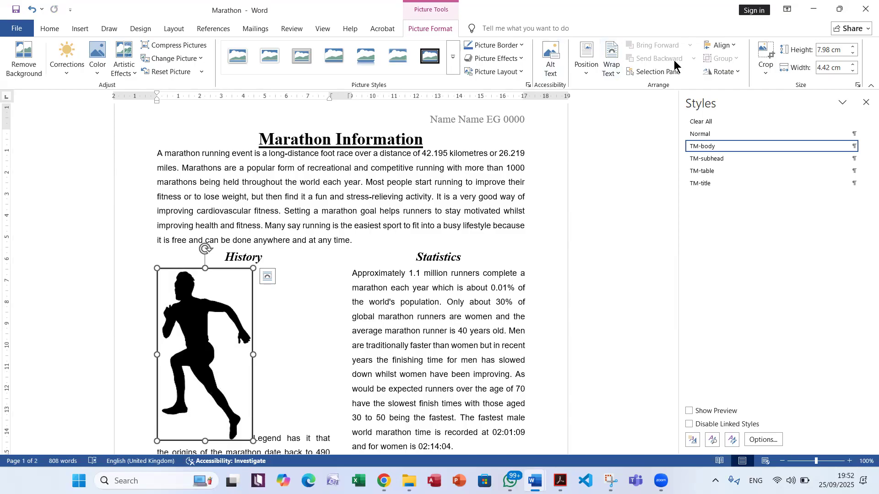
{"action": "left_click", "coordinate": [827, 67]}
{"action": "type", "text": "3"}
{"action": "key", "text": "Return"}
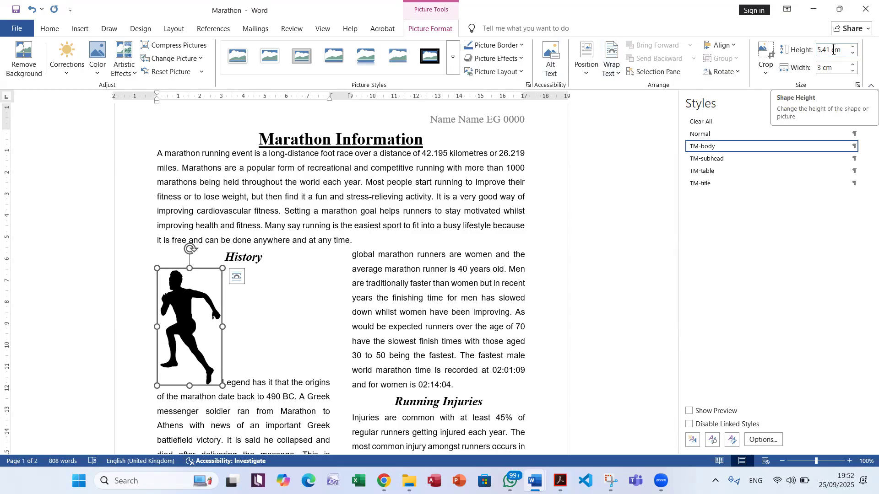
Read question 11's aspect ratio, alignment and wrapping requirements in the exam PDF, then apply Square text wrapping to the image in Word
{"action": "key", "text": "alt+Tab"}
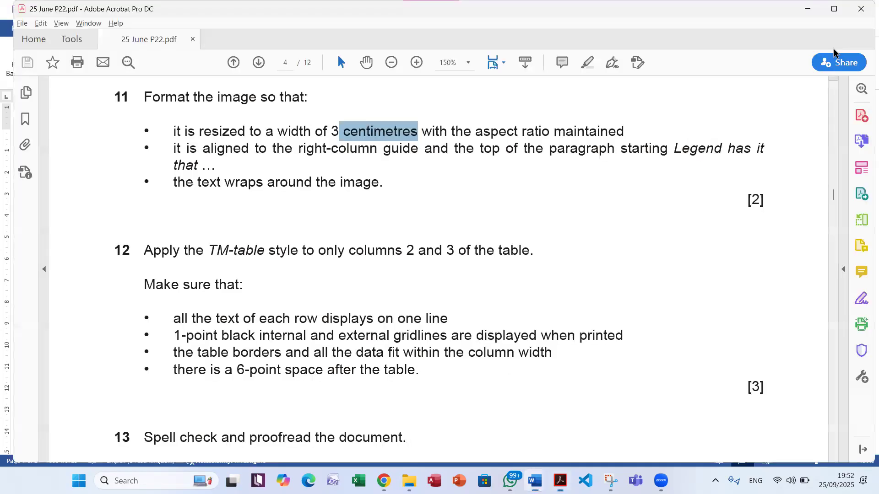
{"action": "left_click_drag", "start_coordinate": [477, 132], "coordinate": [619, 131]}
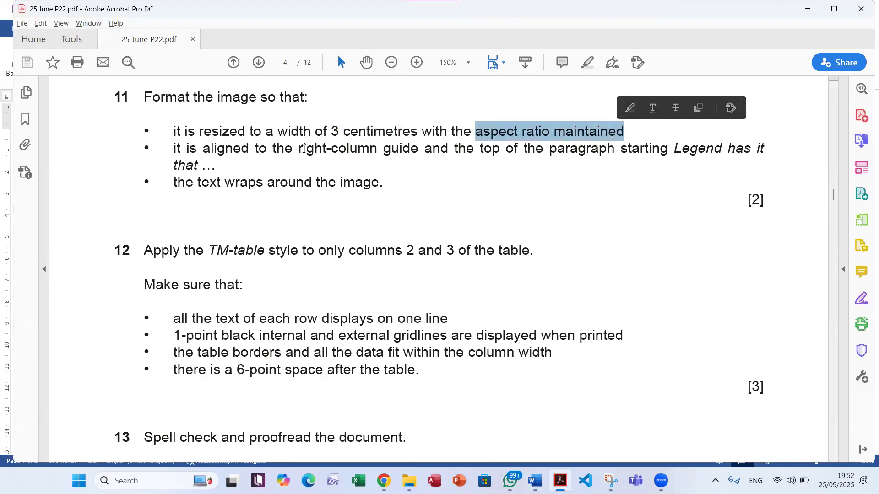
{"action": "left_click_drag", "start_coordinate": [300, 148], "coordinate": [401, 147]}
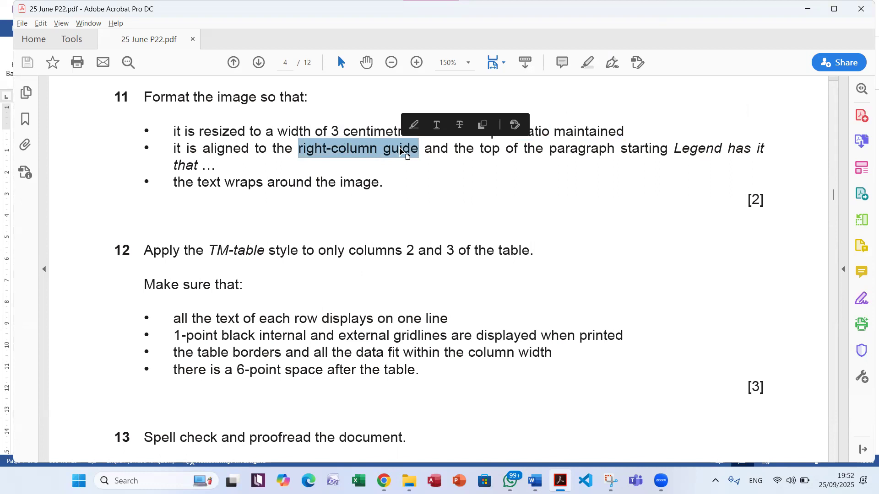
{"action": "left_click_drag", "start_coordinate": [175, 188], "coordinate": [369, 191]}
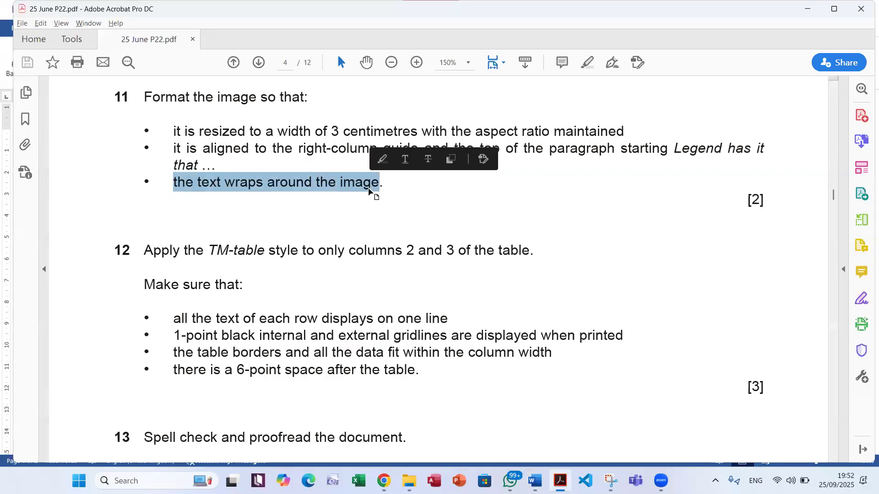
{"action": "double_click", "coordinate": [269, 191]}
{"action": "double_click", "coordinate": [230, 150]}
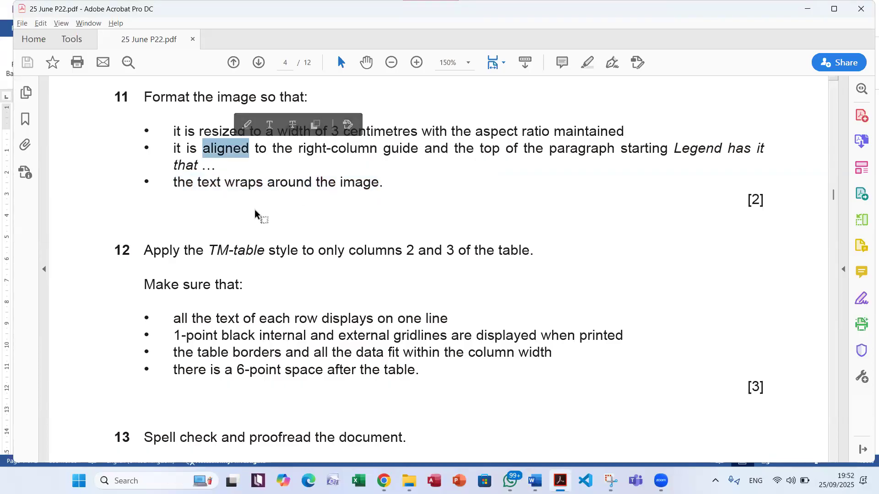
{"action": "left_click_drag", "start_coordinate": [200, 184], "coordinate": [383, 183]}
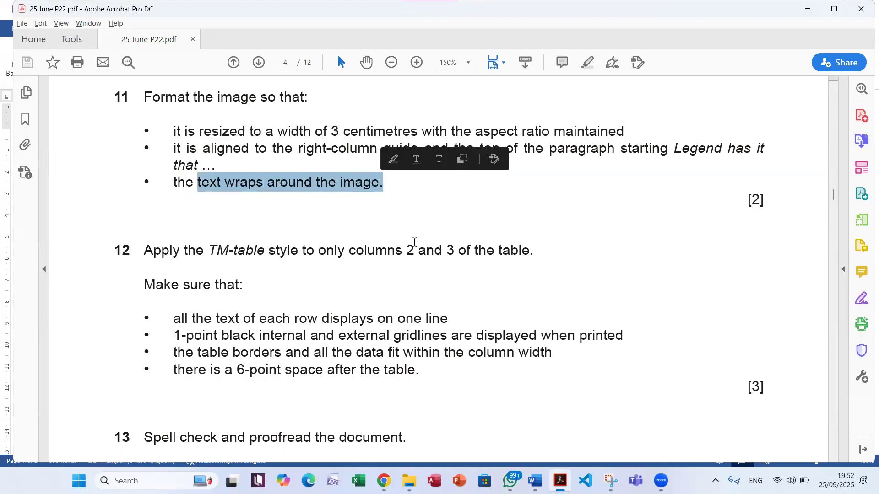
{"action": "key", "text": "alt+Tab"}
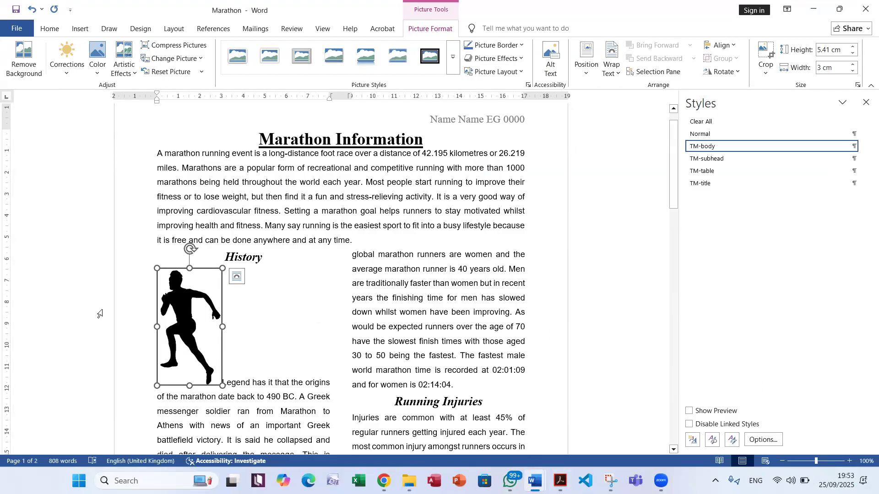
{"action": "left_click", "coordinate": [616, 73]}
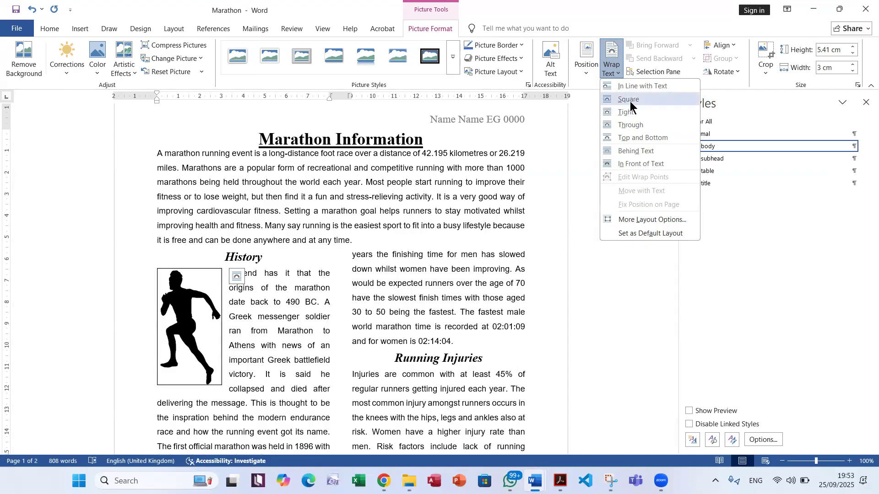
{"action": "left_click", "coordinate": [630, 99]}
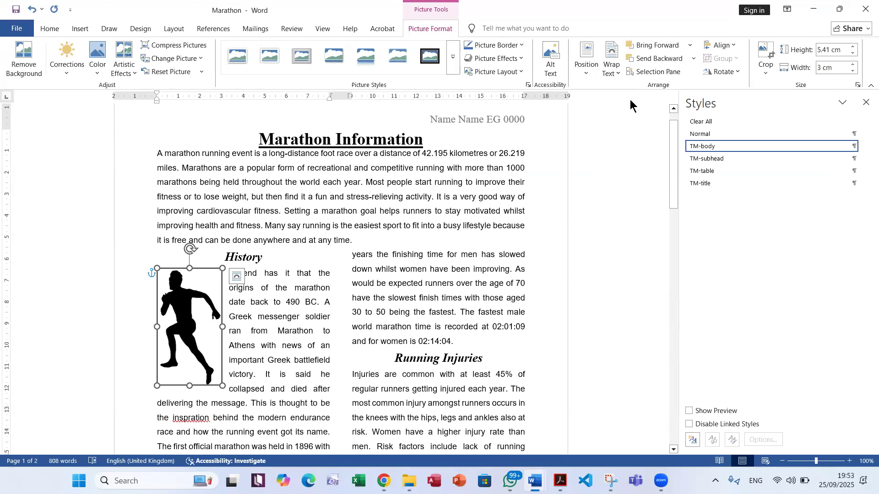
Recheck the alignment in the PDF, move the image to the History column's right edge at the paragraph's top, and save the document
{"action": "key", "text": "alt+Tab"}
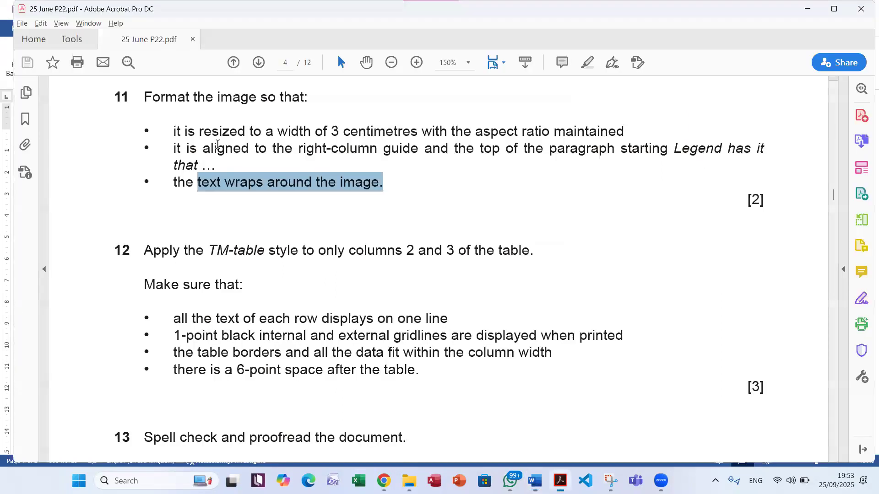
{"action": "left_click_drag", "start_coordinate": [298, 148], "coordinate": [394, 158]}
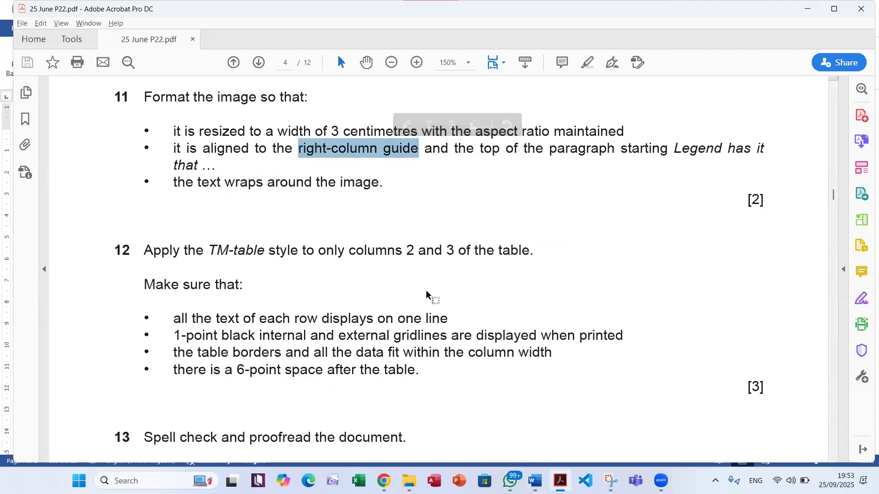
{"action": "key", "text": "alt+Tab"}
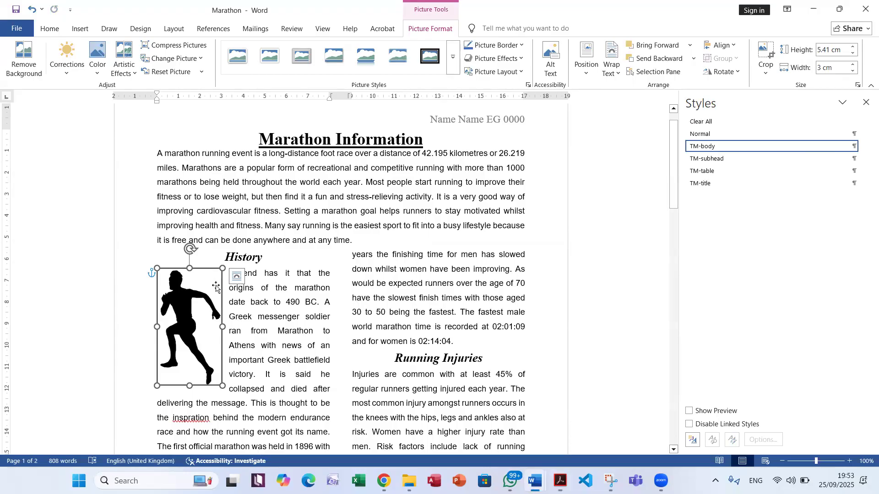
{"action": "left_click_drag", "start_coordinate": [203, 286], "coordinate": [293, 282]}
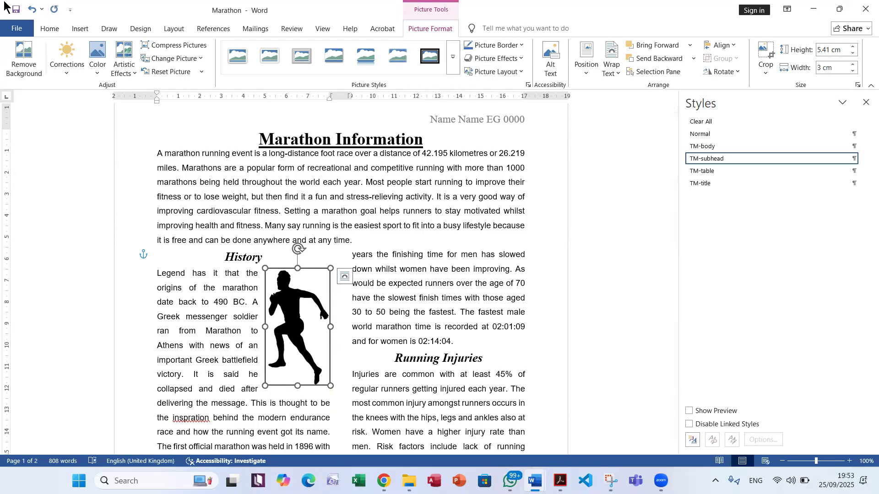
{"action": "left_click", "coordinate": [16, 9]}
Switch to the exam PDF and read the table and proofreading requirements of questions 12 and 13
{"action": "left_click", "coordinate": [561, 480]}
{"action": "scroll", "coordinate": [572, 368], "scroll_direction": "down", "scroll_amount": 8}
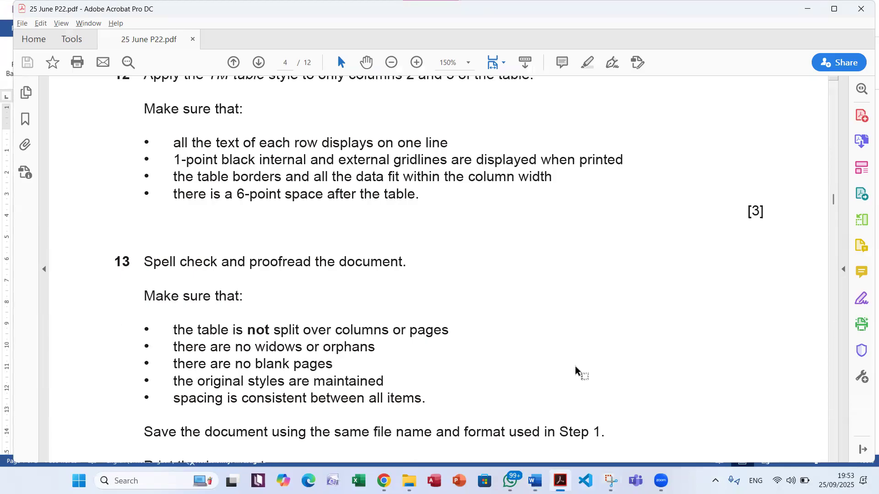
{"action": "scroll", "coordinate": [575, 369], "scroll_direction": "up", "scroll_amount": 1}
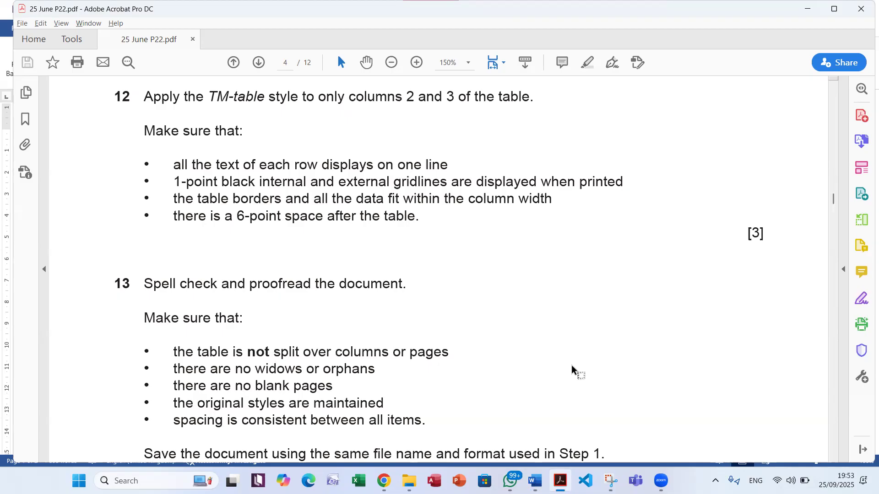
Switch to Word and apply the TM-table style to only columns 2 and 3 of the Age Graded table
{"action": "key", "text": "alt+Tab"}
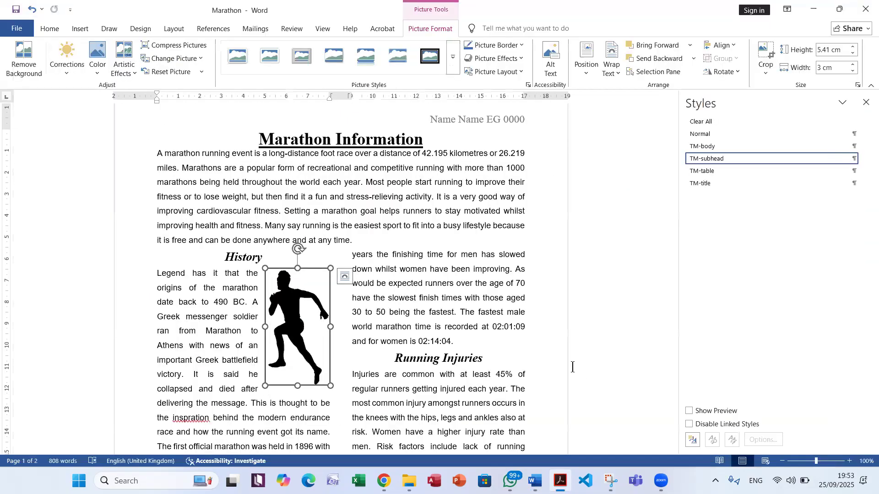
{"action": "scroll", "coordinate": [506, 315], "scroll_direction": "down", "scroll_amount": 10}
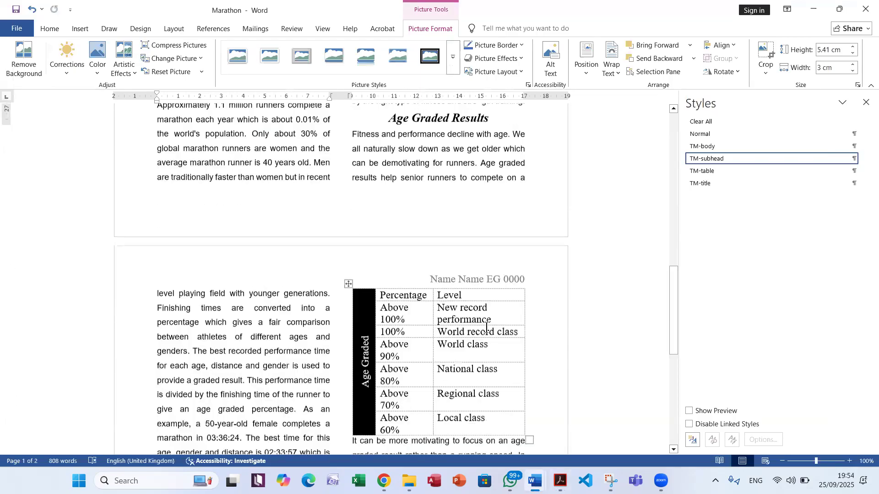
{"action": "scroll", "coordinate": [486, 327], "scroll_direction": "down", "scroll_amount": 5}
{"action": "scroll", "coordinate": [485, 331], "scroll_direction": "up", "scroll_amount": 1}
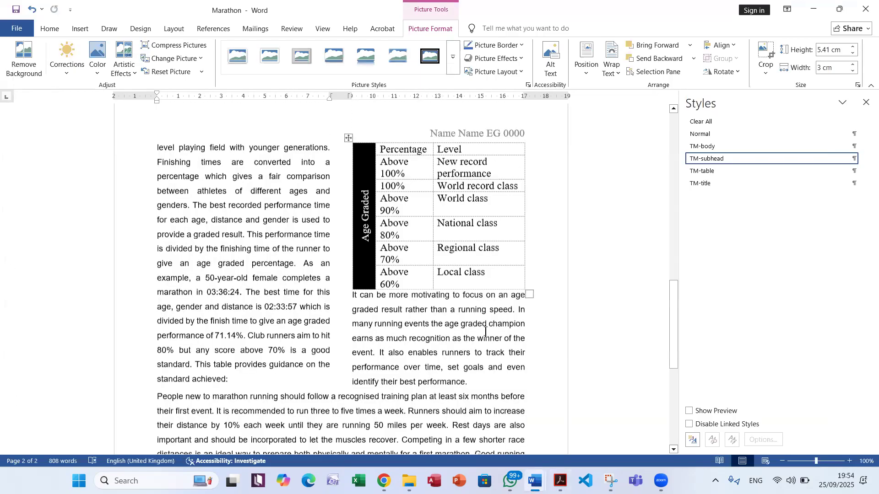
{"action": "scroll", "coordinate": [485, 332], "scroll_direction": "up", "scroll_amount": 1}
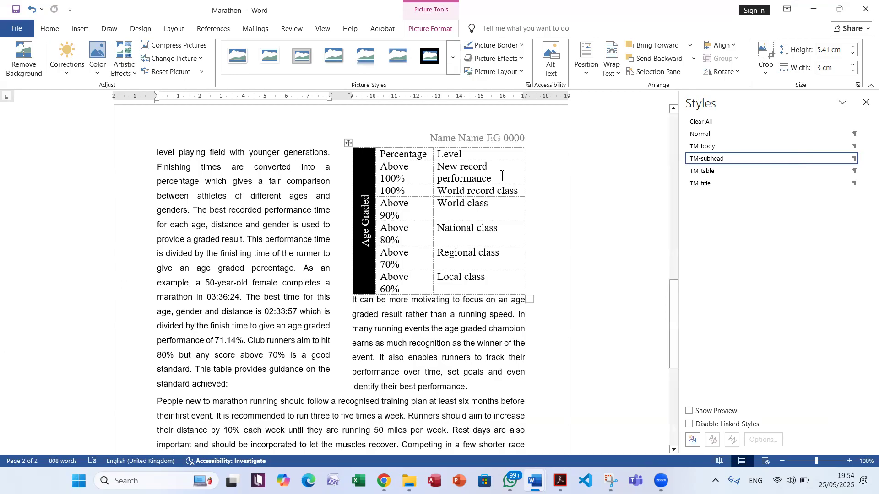
{"action": "left_click_drag", "start_coordinate": [385, 153], "coordinate": [490, 276]}
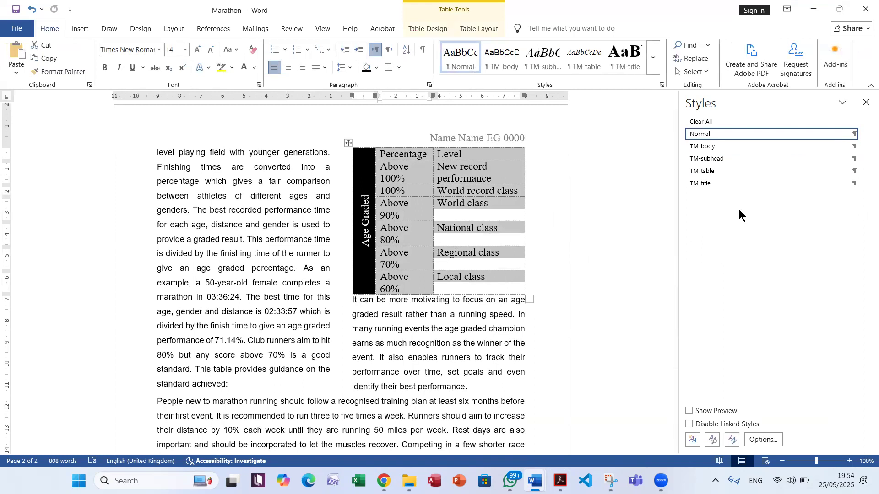
{"action": "left_click", "coordinate": [728, 171]}
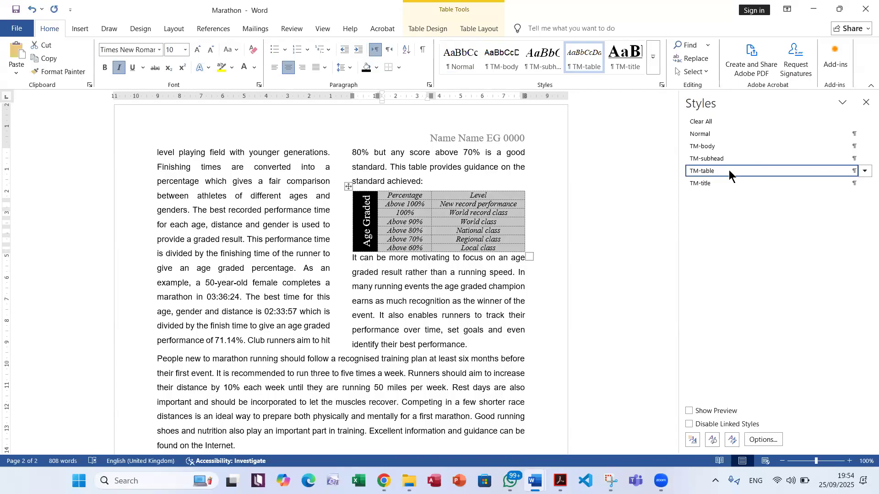
Compare question 12's table requirements in the exam PDF with the Word table, highlight the gridlines requirement, and look back over questions 9 to 11
{"action": "key", "text": "alt+Tab"}
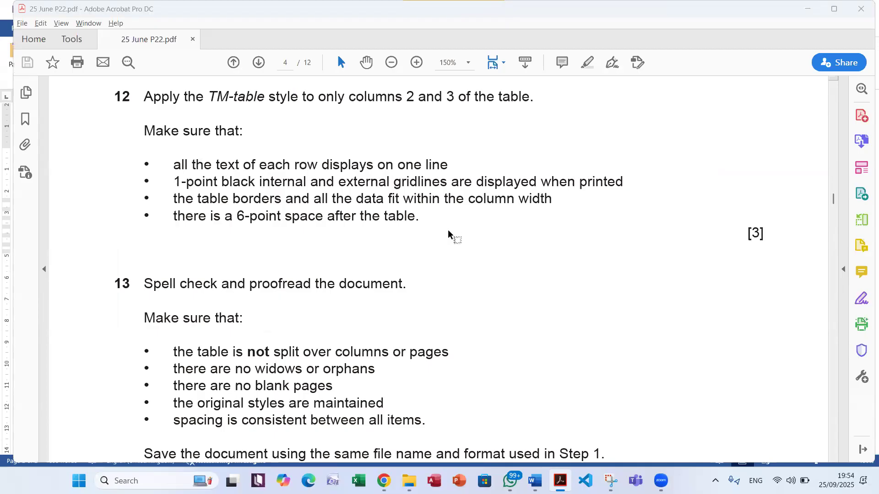
{"action": "key", "text": "alt+Tab"}
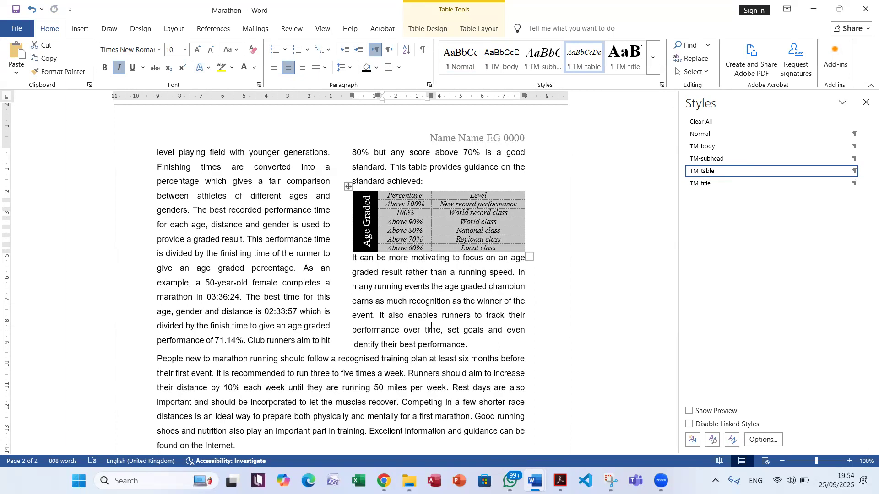
{"action": "key", "text": "alt+Tab"}
{"action": "left_click_drag", "start_coordinate": [173, 182], "coordinate": [626, 186]}
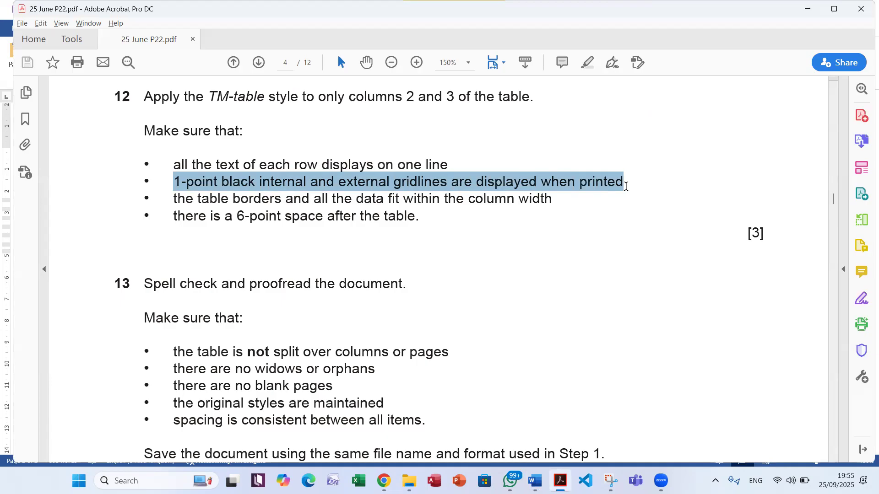
{"action": "scroll", "coordinate": [613, 201], "scroll_direction": "up", "scroll_amount": 6}
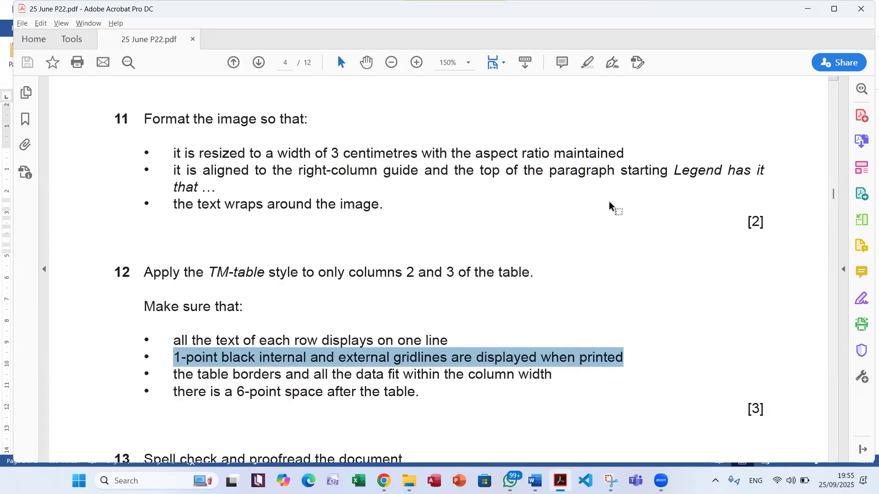
{"action": "scroll", "coordinate": [254, 222], "scroll_direction": "up", "scroll_amount": 1}
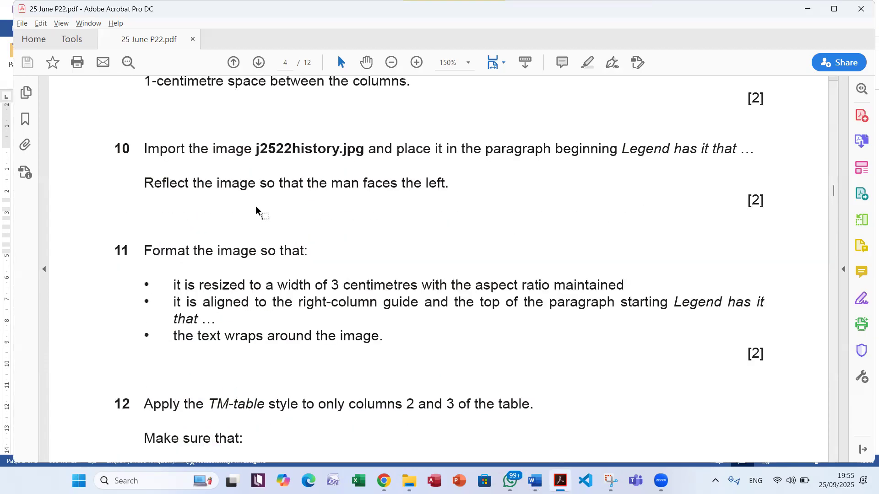
{"action": "scroll", "coordinate": [303, 218], "scroll_direction": "up", "scroll_amount": 3}
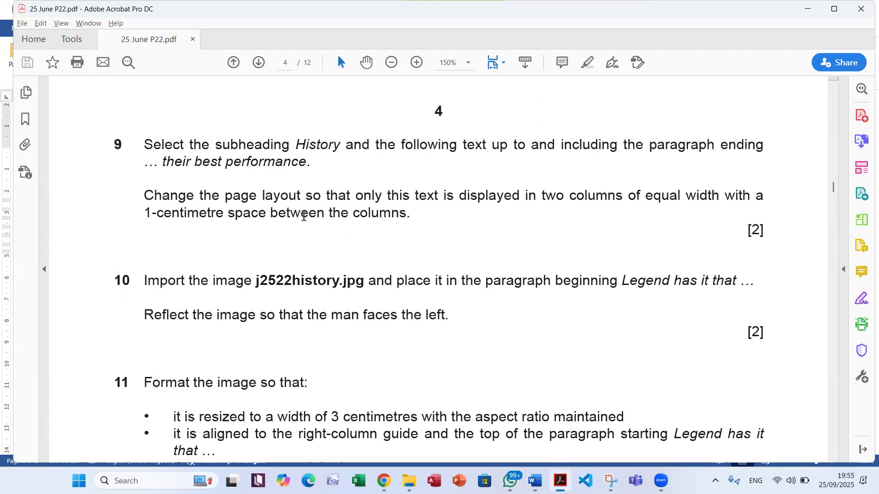
{"action": "scroll", "coordinate": [300, 224], "scroll_direction": "down", "scroll_amount": 3}
{"action": "scroll", "coordinate": [299, 224], "scroll_direction": "down", "scroll_amount": 6}
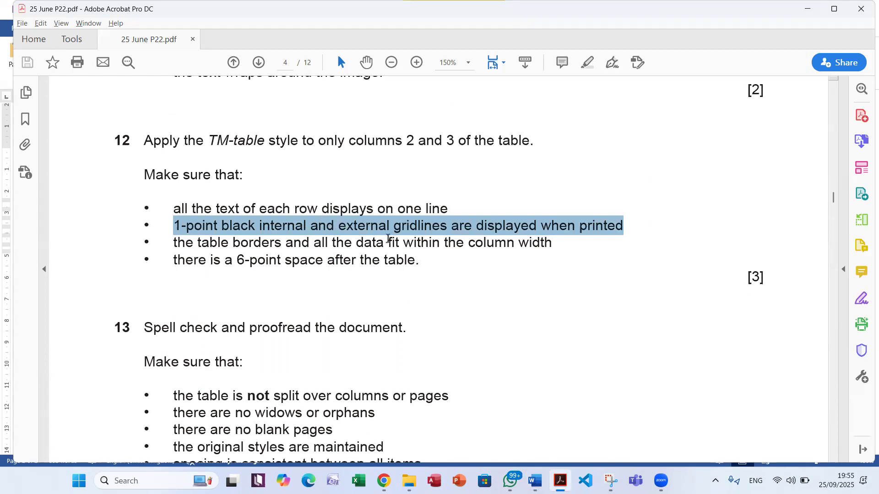
Return to Word and apply all internal and external borders to the whole Age Graded table
{"action": "key", "text": "alt+Tab"}
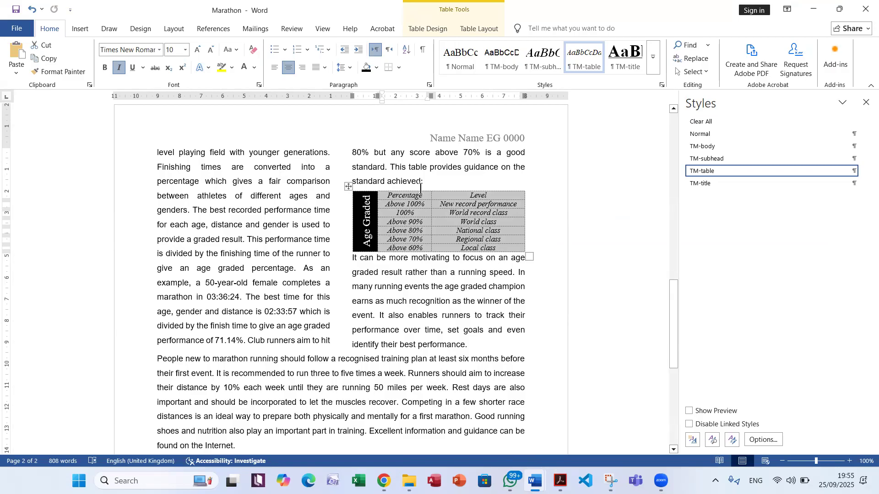
{"action": "left_click", "coordinate": [348, 186]}
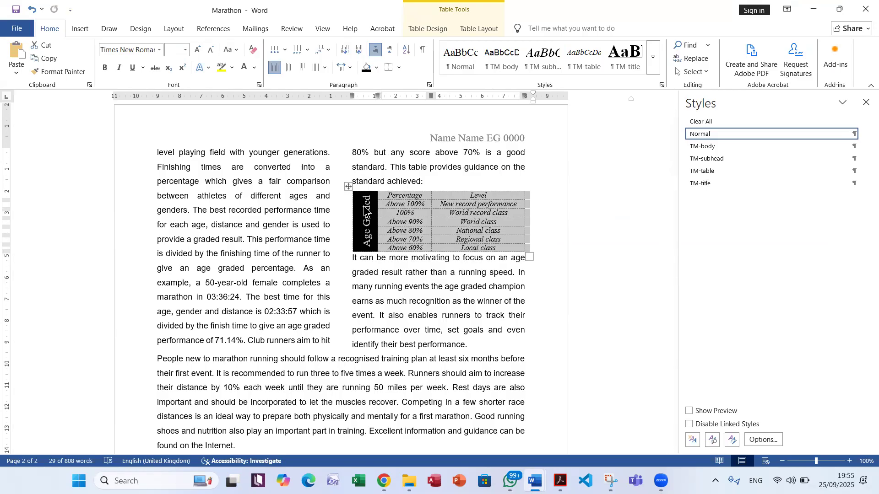
{"action": "left_click", "coordinate": [400, 68]}
{"action": "left_click", "coordinate": [441, 144]}
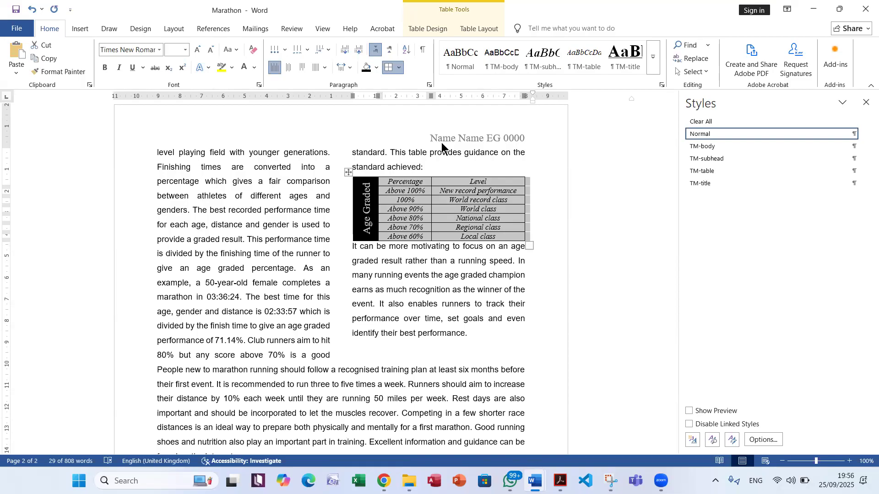
{"action": "left_click", "coordinate": [644, 340]}
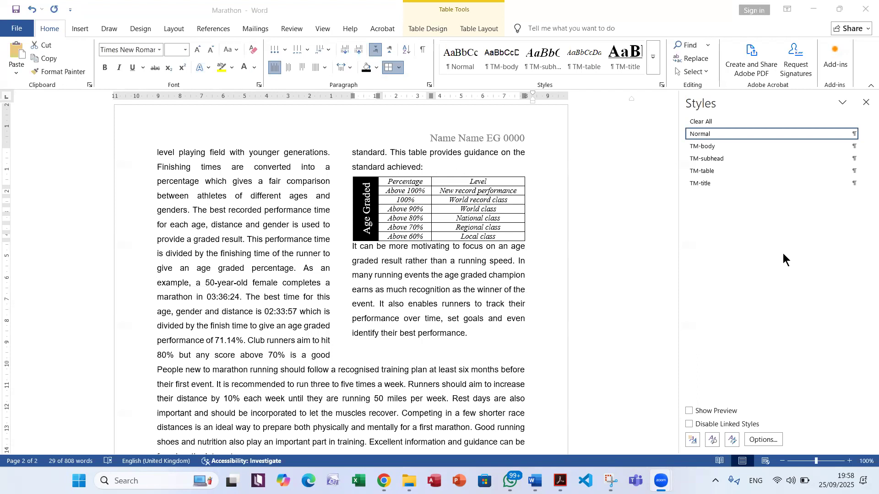
Set all borders of the Age Graded table to a 1 pt width in the Borders and Shading settings
{"action": "left_click", "coordinate": [349, 173]}
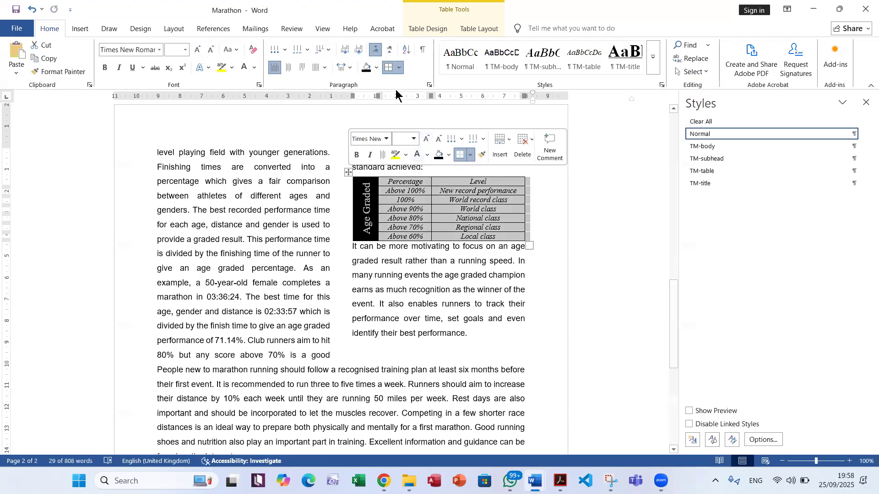
{"action": "left_click", "coordinate": [397, 68]}
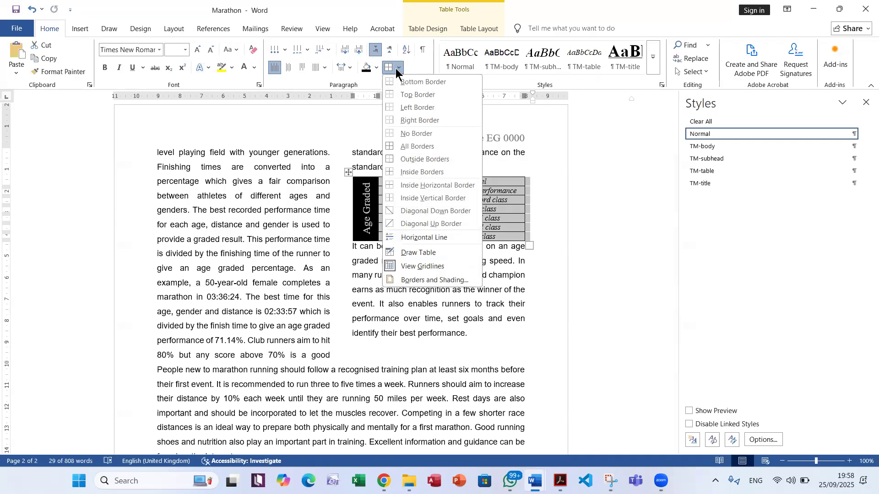
{"action": "left_click", "coordinate": [416, 281]}
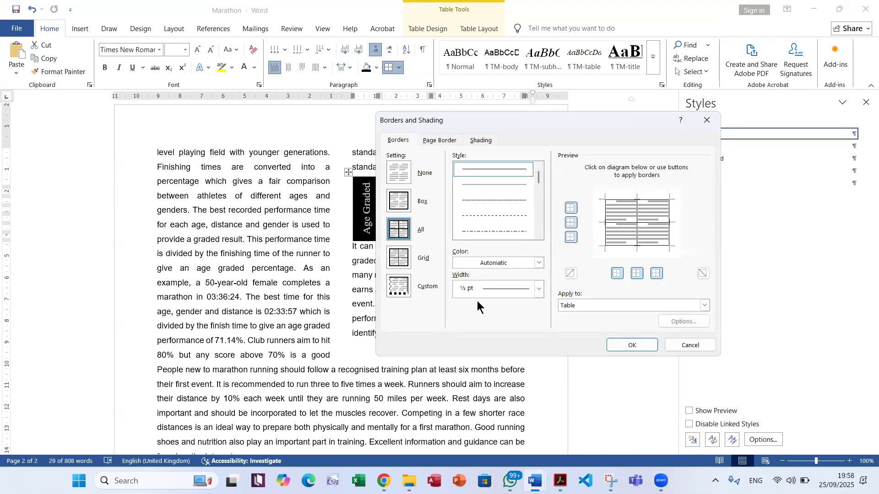
{"action": "left_click", "coordinate": [538, 289]}
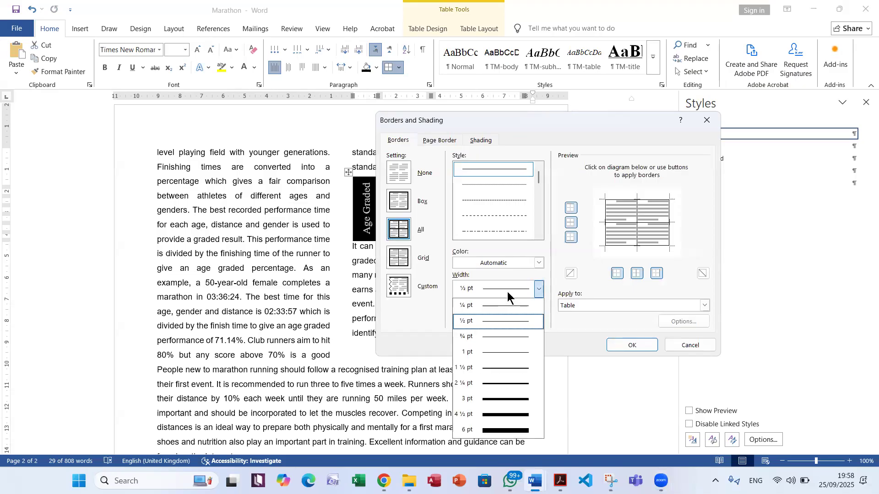
{"action": "left_click", "coordinate": [504, 352]}
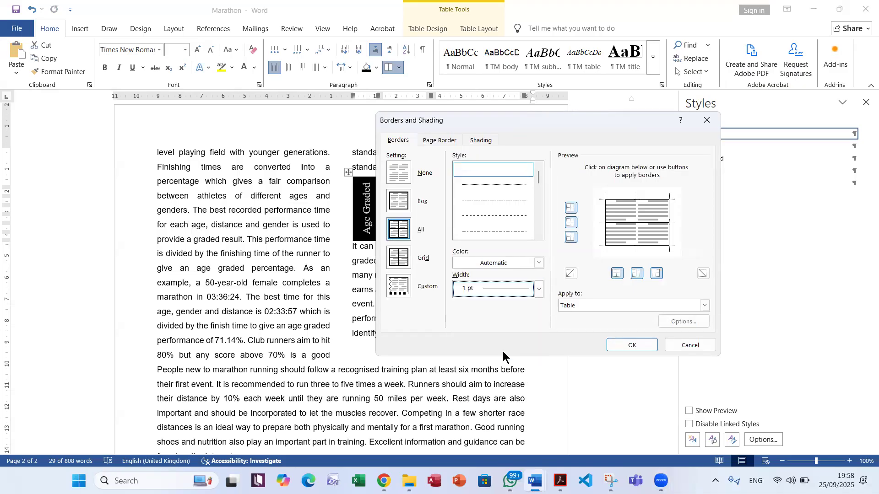
{"action": "left_click", "coordinate": [628, 346]}
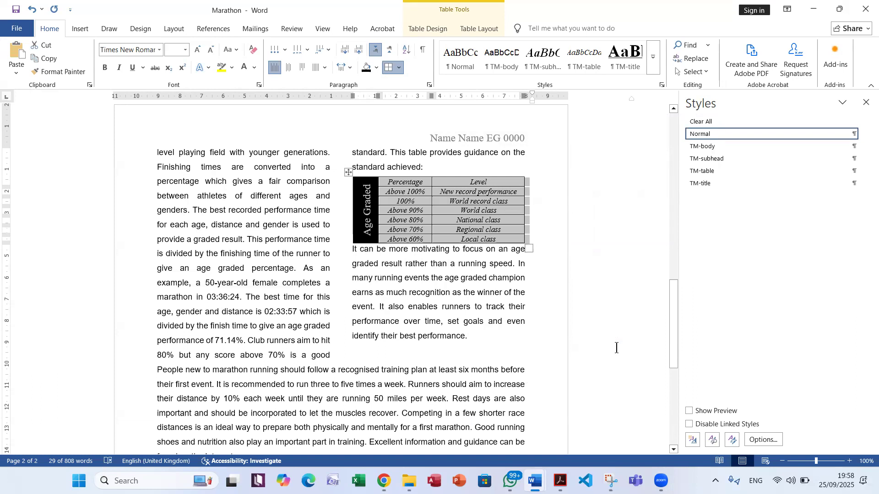
Highlight question 12's column-width requirement in the exam PDF, then check the table's borders and data against it in Word
{"action": "key", "text": "alt+Tab"}
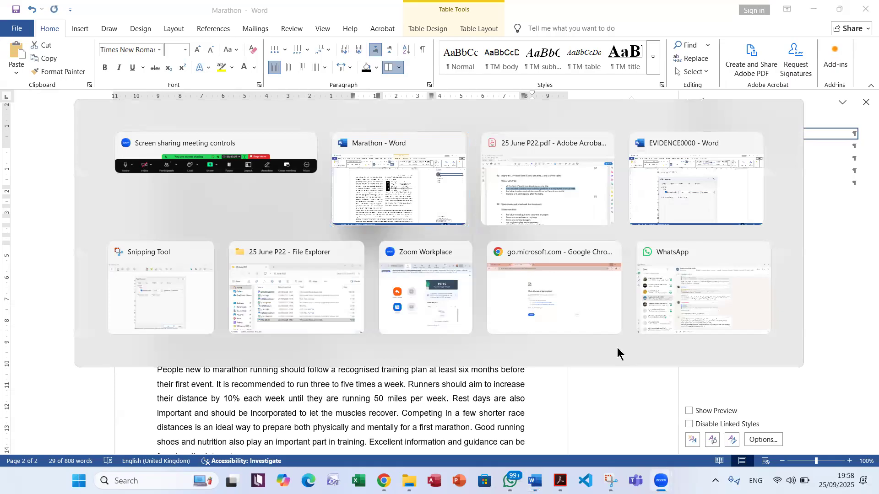
{"action": "key", "text": "alt+Tab"}
{"action": "key", "text": "alt+Tab"}
{"action": "left_click_drag", "start_coordinate": [183, 243], "coordinate": [502, 246]}
{"action": "key", "text": "alt+Tab"}
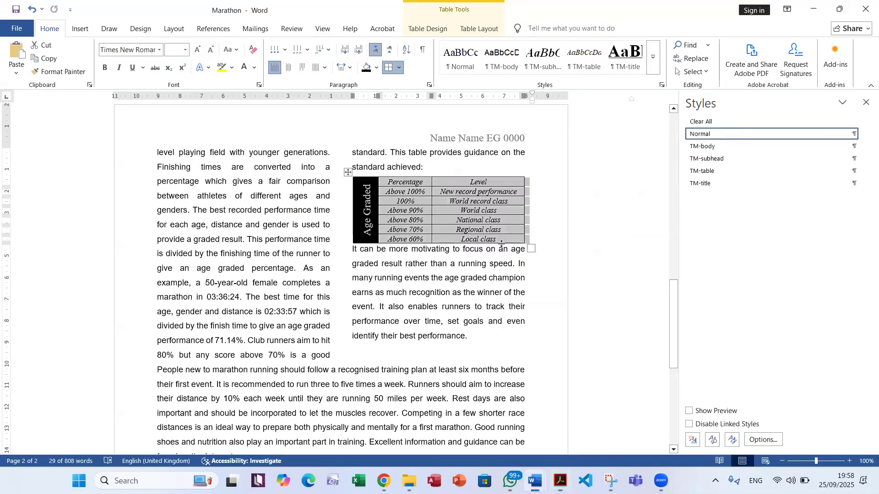
{"action": "left_click", "coordinate": [460, 265]}
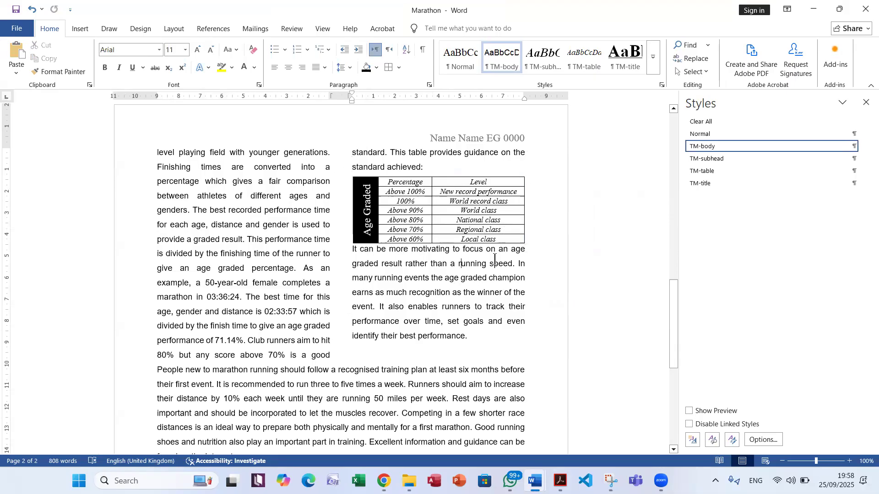
Check question 12's space-after-table requirement in the PDF, then set 6 pt spacing before the paragraph directly below the table in Word
{"action": "key", "text": "alt+Tab"}
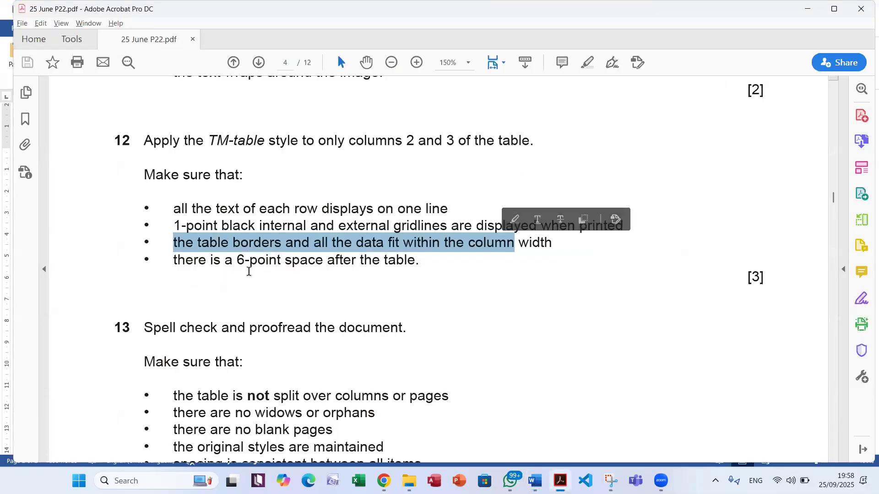
{"action": "left_click_drag", "start_coordinate": [173, 261], "coordinate": [418, 265]}
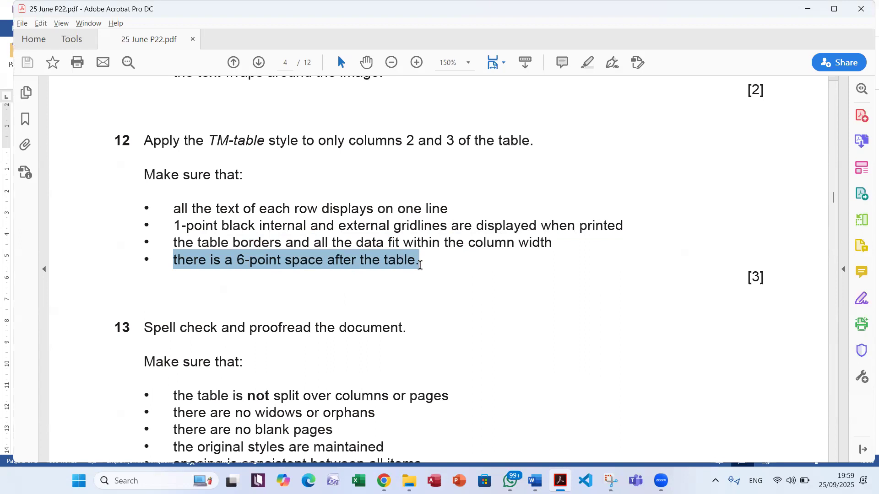
{"action": "key", "text": "alt+Tab"}
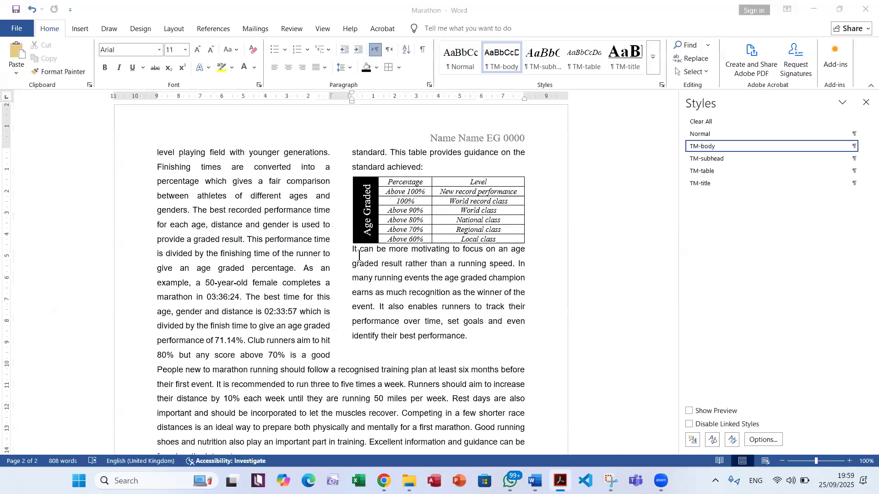
{"action": "left_click_drag", "start_coordinate": [350, 252], "coordinate": [529, 254]}
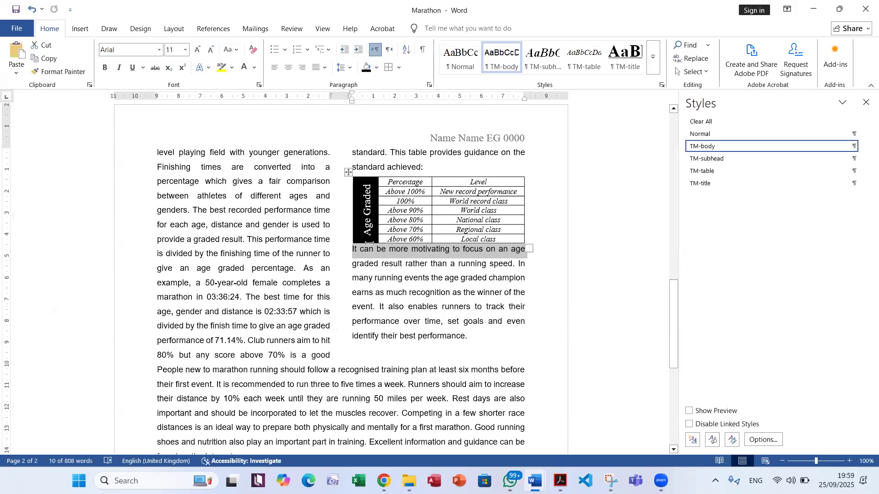
{"action": "right_click", "coordinate": [402, 250]}
{"action": "left_click", "coordinate": [449, 355]}
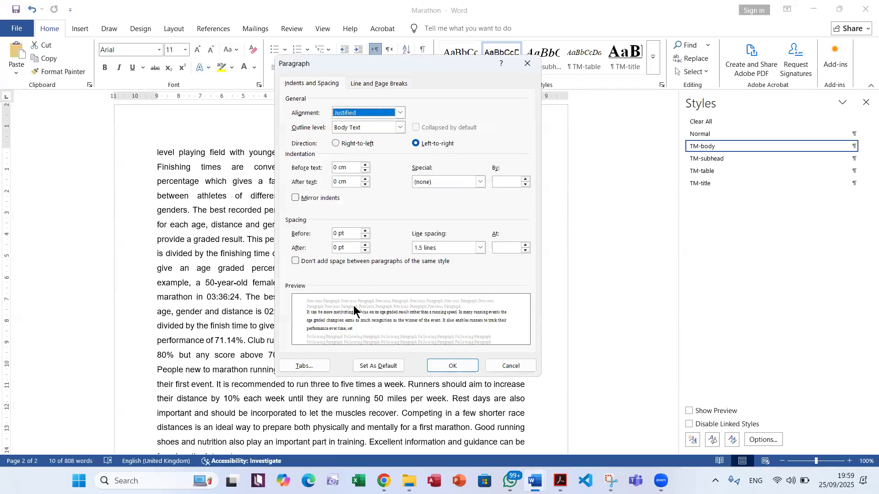
{"action": "left_click", "coordinate": [304, 234]}
{"action": "type", "text": "6"}
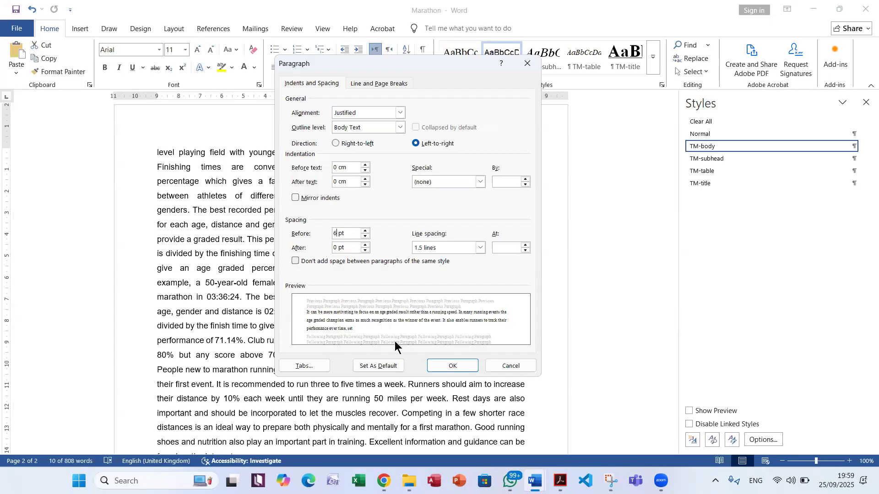
{"action": "left_click", "coordinate": [442, 364]}
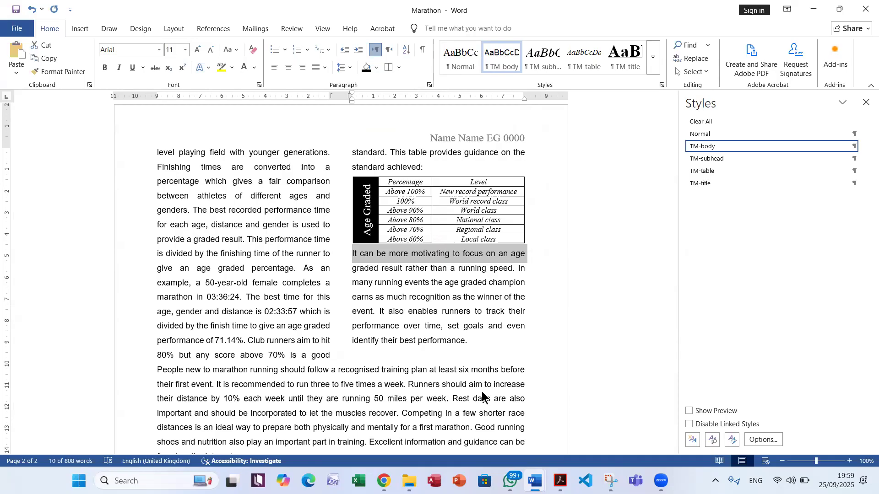
Read question 13's proofreading requirements in the exam PDF, then return to Word and save the Marathon document
{"action": "key", "text": "alt+Tab"}
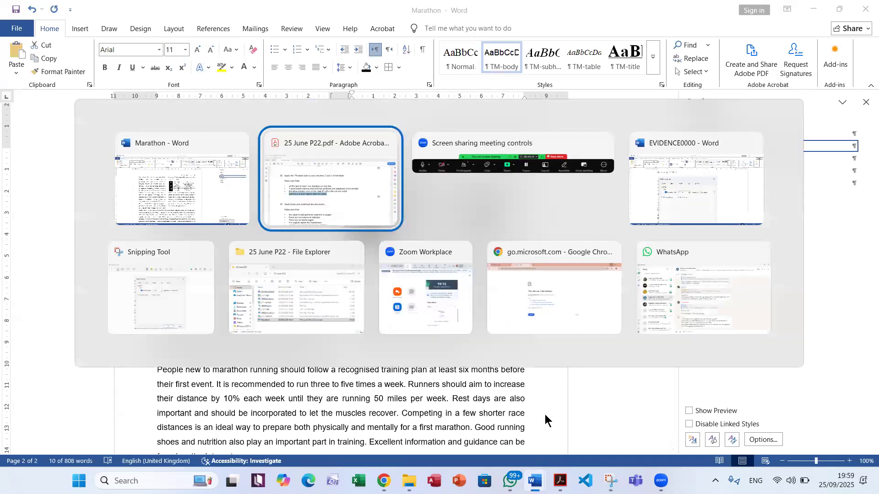
{"action": "scroll", "coordinate": [545, 413], "scroll_direction": "down", "scroll_amount": 4}
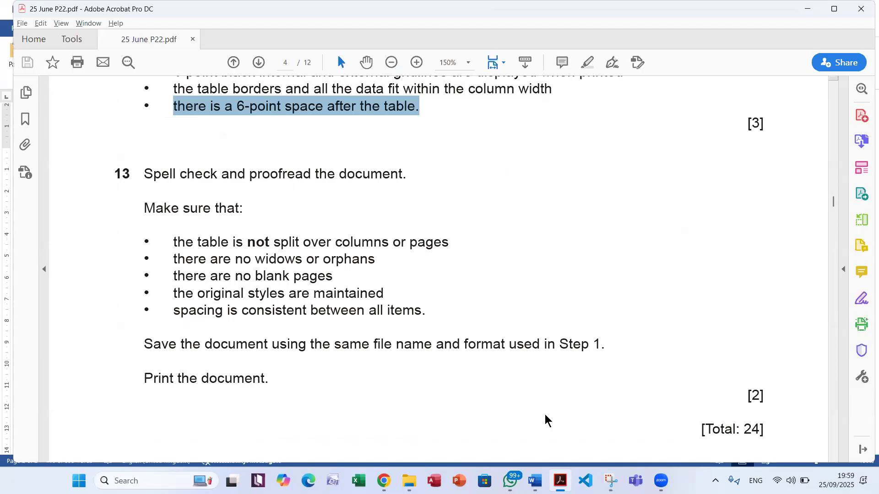
{"action": "key", "text": "alt+Tab"}
{"action": "key", "text": "ctrl+s"}
Proofread the Marathon document from the beginning and correct "inspration" to "inspiration" in the History section
{"action": "scroll", "coordinate": [314, 255], "scroll_direction": "up", "scroll_amount": 12}
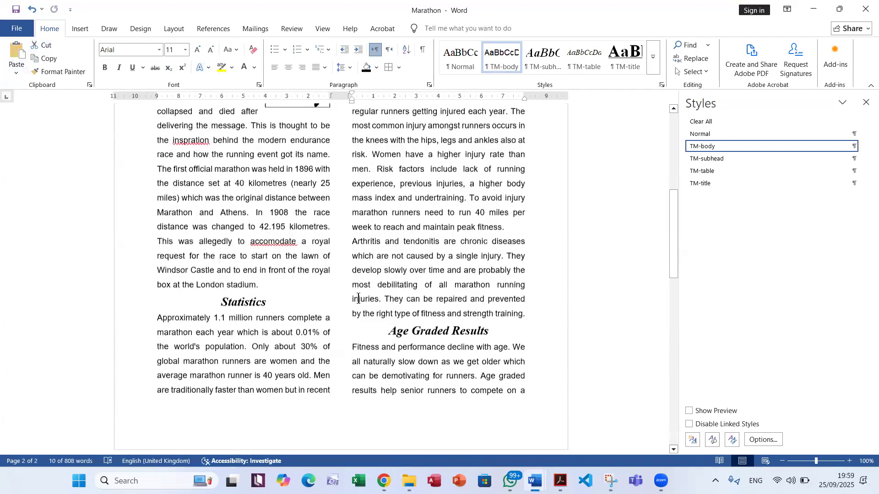
{"action": "scroll", "coordinate": [358, 300], "scroll_direction": "up", "scroll_amount": 1}
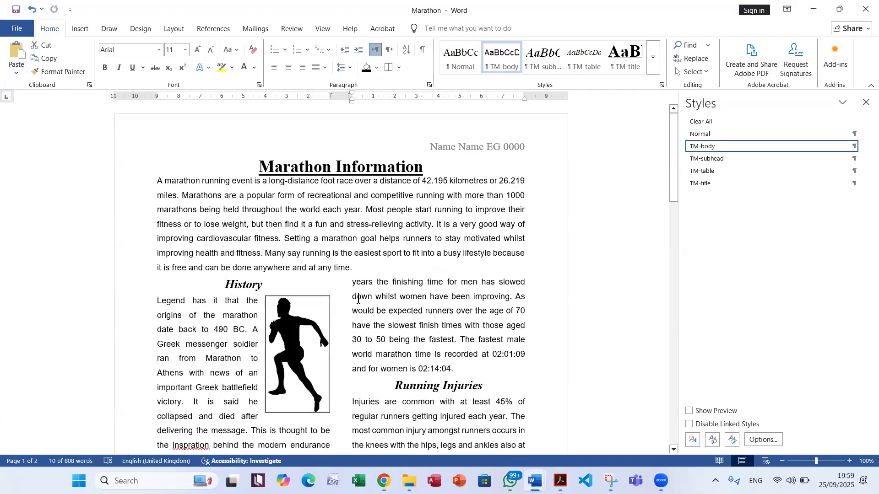
{"action": "scroll", "coordinate": [358, 300], "scroll_direction": "down", "scroll_amount": 2}
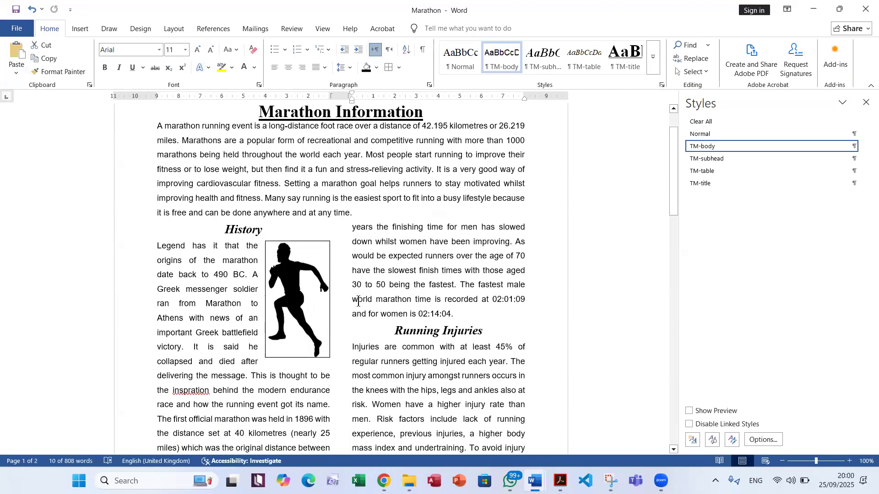
{"action": "scroll", "coordinate": [358, 302], "scroll_direction": "up", "scroll_amount": 2}
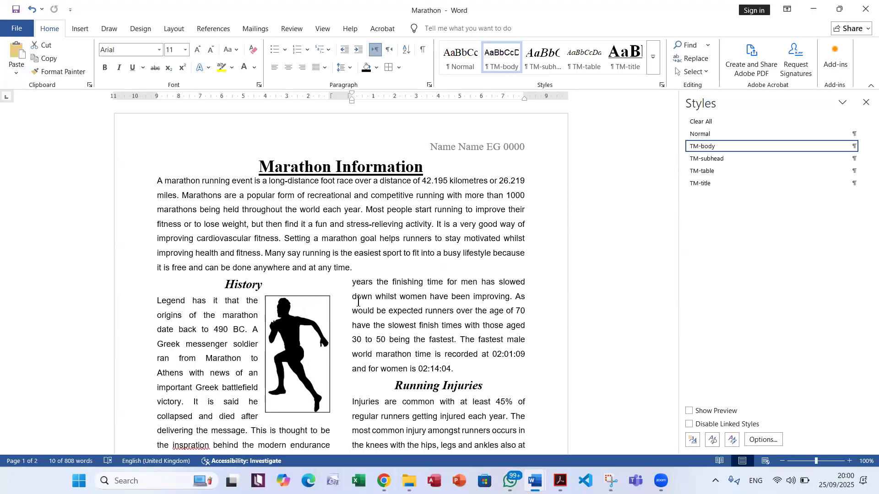
{"action": "scroll", "coordinate": [363, 330], "scroll_direction": "down", "scroll_amount": 3}
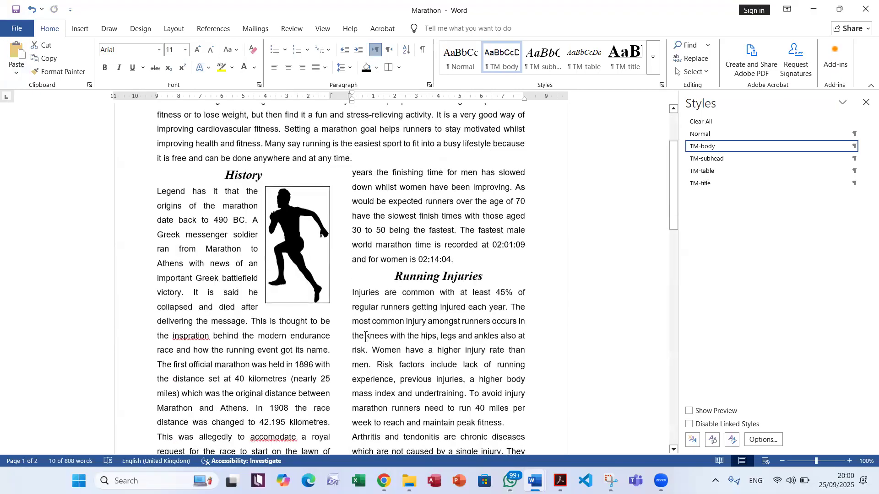
{"action": "scroll", "coordinate": [283, 337], "scroll_direction": "down", "scroll_amount": 2}
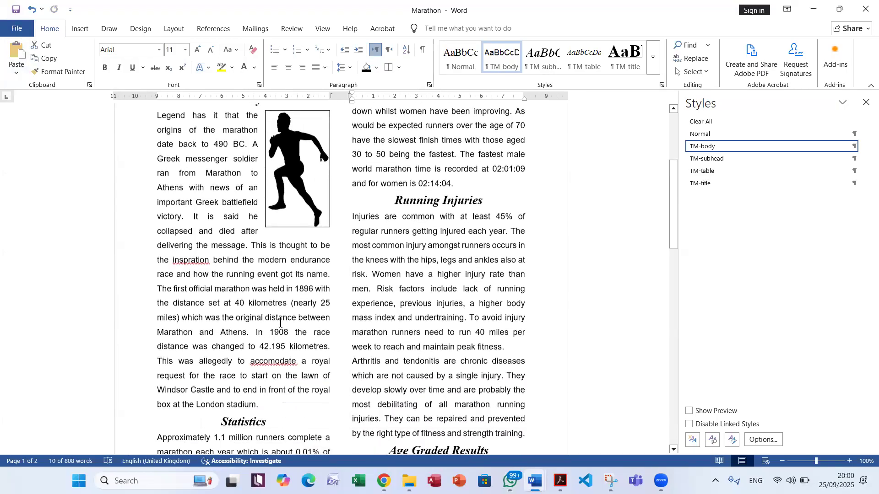
{"action": "scroll", "coordinate": [281, 328], "scroll_direction": "down", "scroll_amount": 1}
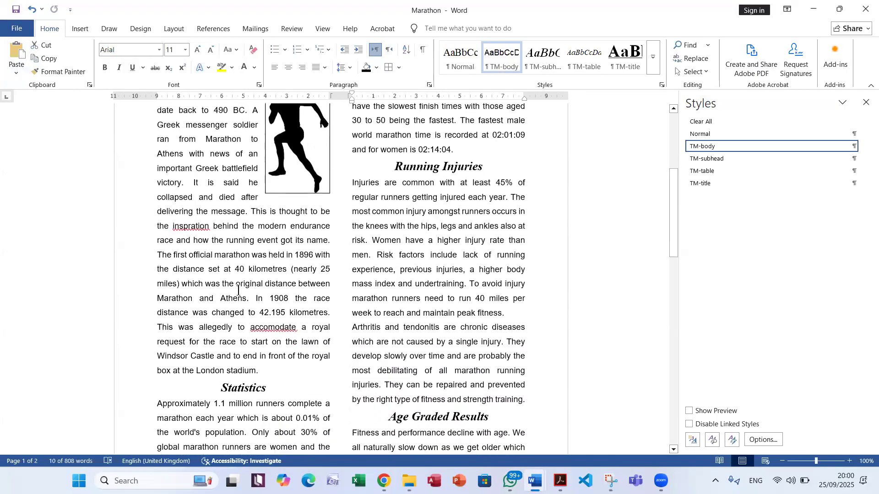
{"action": "left_click", "coordinate": [181, 226]}
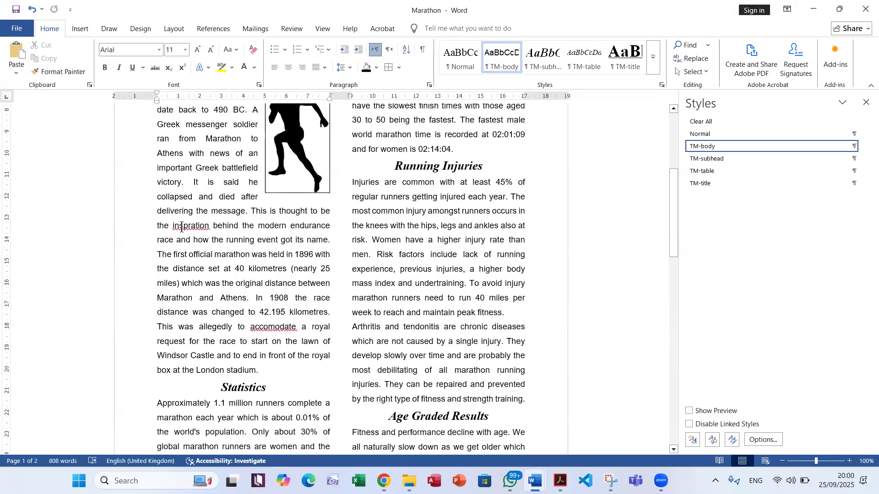
{"action": "right_click", "coordinate": [182, 226]}
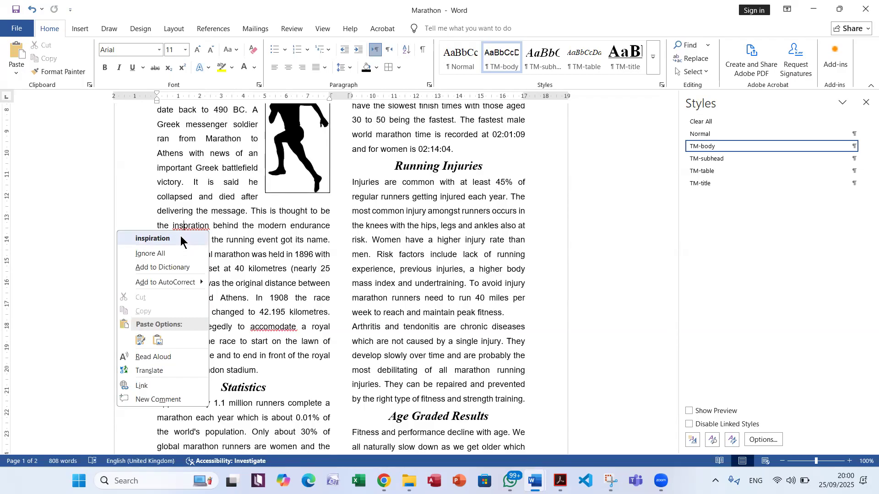
{"action": "left_click", "coordinate": [180, 238]}
Correct "accomodate" to "accommodate" in the History section and save the document
{"action": "scroll", "coordinate": [224, 381], "scroll_direction": "down", "scroll_amount": 4}
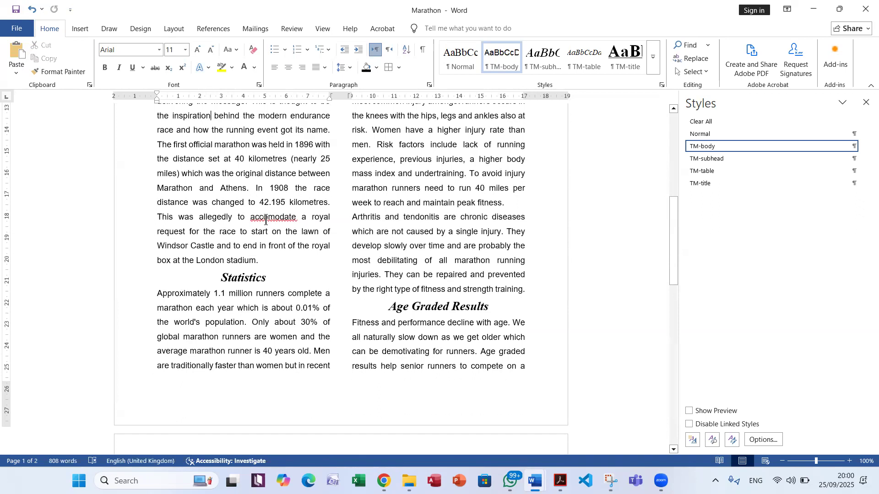
{"action": "right_click", "coordinate": [266, 218]}
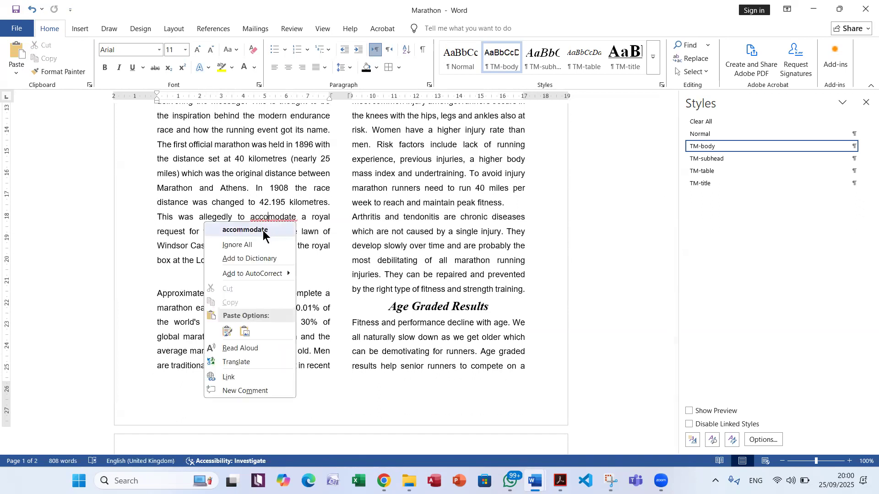
{"action": "left_click", "coordinate": [264, 234]}
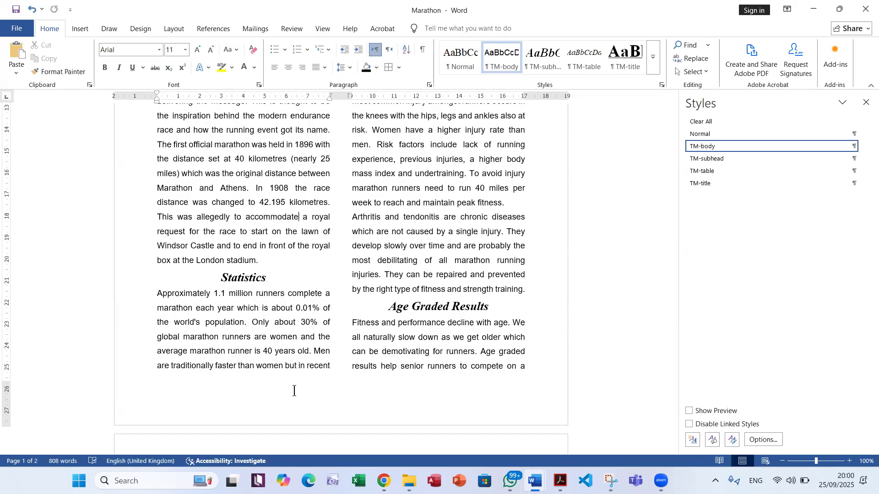
{"action": "key", "text": "ctrl+s"}
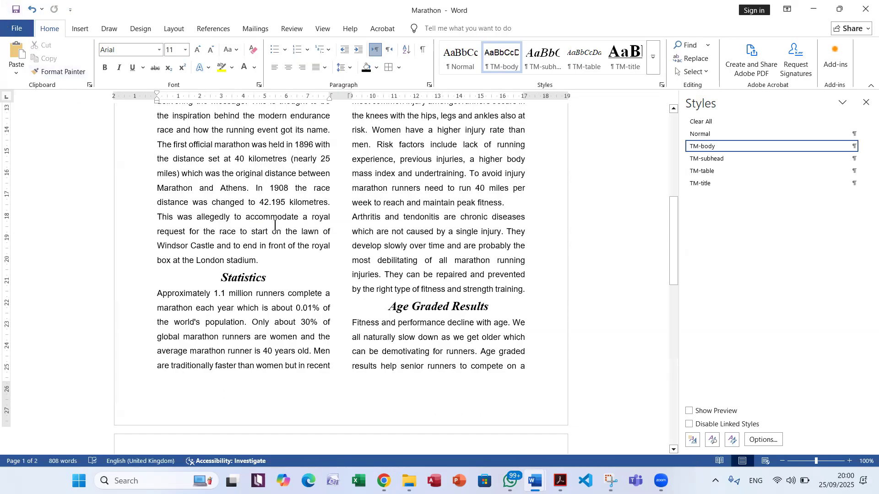
Highlight question 13's requirement about not splitting the table in the exam PDF, then check the Age Graded table against it in Word
{"action": "key", "text": "alt+Tab"}
{"action": "left_click_drag", "start_coordinate": [175, 241], "coordinate": [400, 229]}
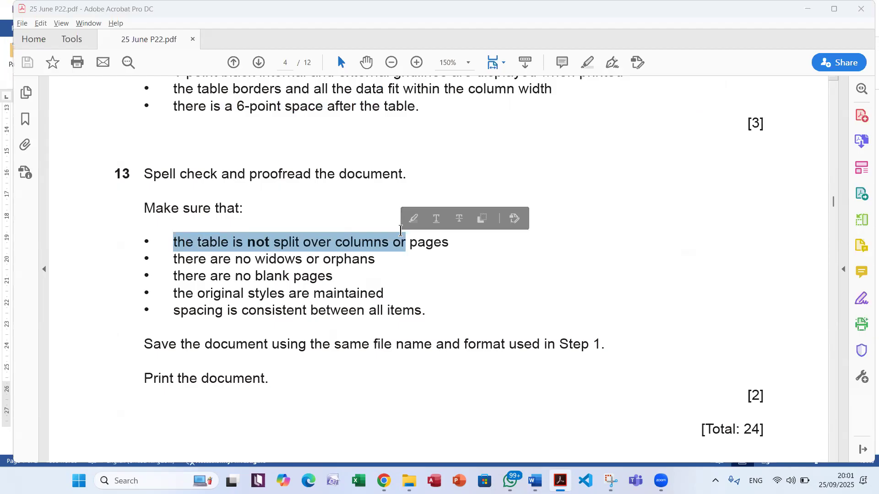
{"action": "key", "text": "alt+Tab"}
{"action": "scroll", "coordinate": [400, 234], "scroll_direction": "up", "scroll_amount": 5}
{"action": "scroll", "coordinate": [400, 234], "scroll_direction": "down", "scroll_amount": 10}
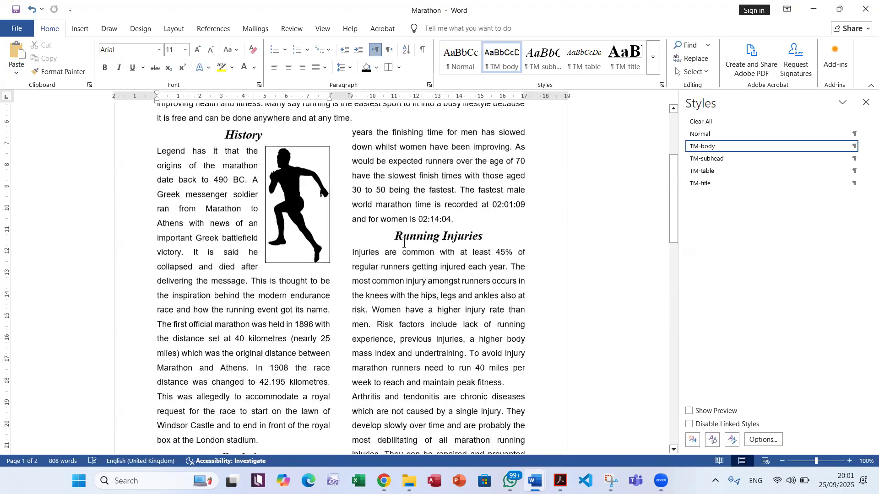
{"action": "scroll", "coordinate": [404, 259], "scroll_direction": "down", "scroll_amount": 3}
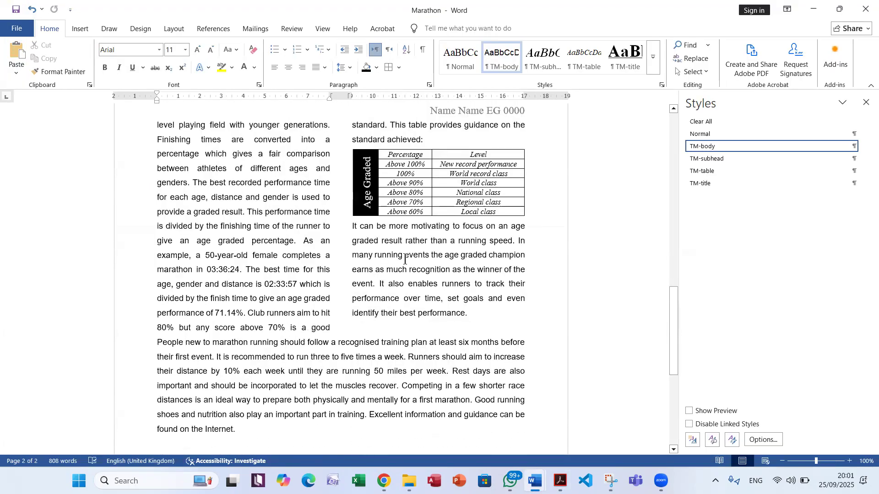
Check question 13's widows and orphans requirement in the PDF, then turn on Widow/Orphan control for the entire Word document
{"action": "key", "text": "alt+Tab"}
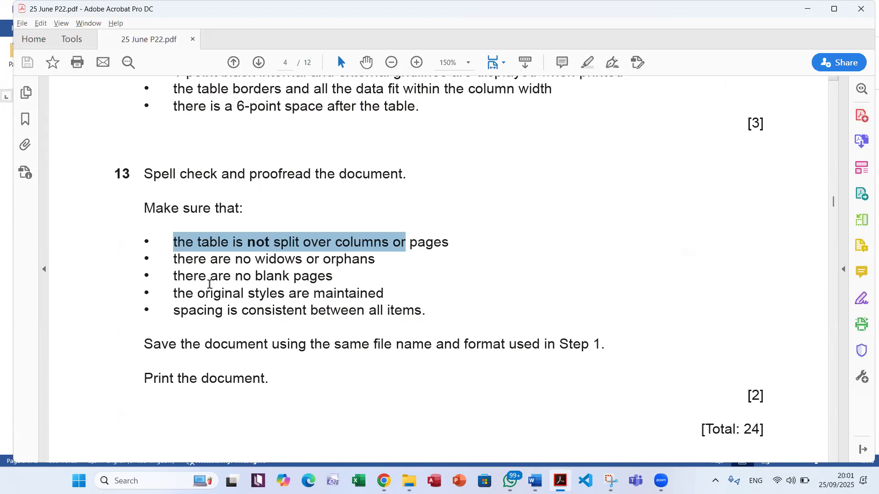
{"action": "key", "text": "alt+Tab"}
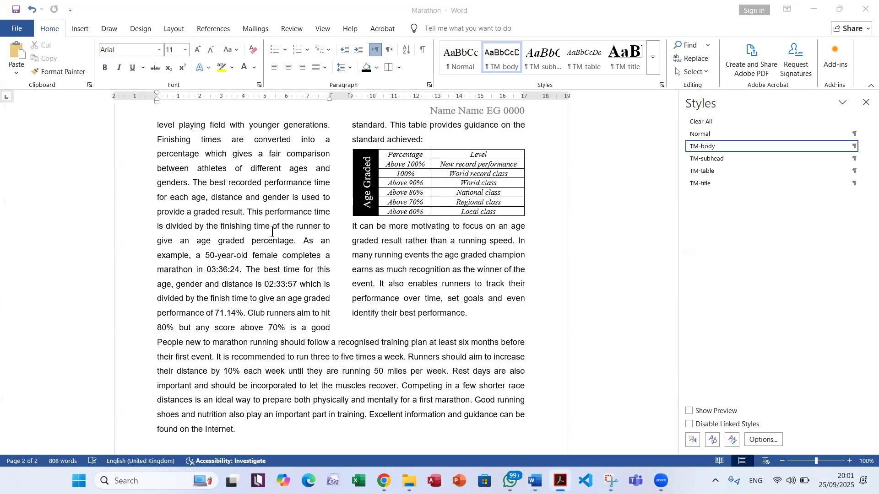
{"action": "left_click", "coordinate": [695, 72]}
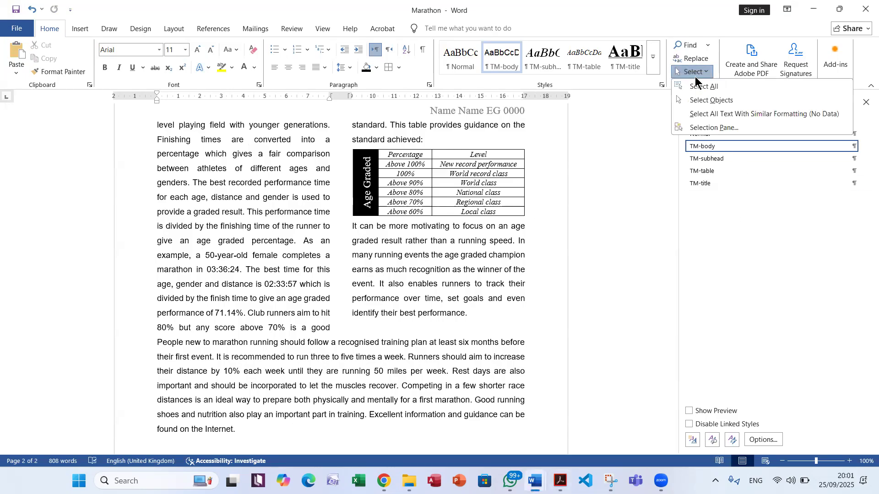
{"action": "left_click", "coordinate": [694, 86]}
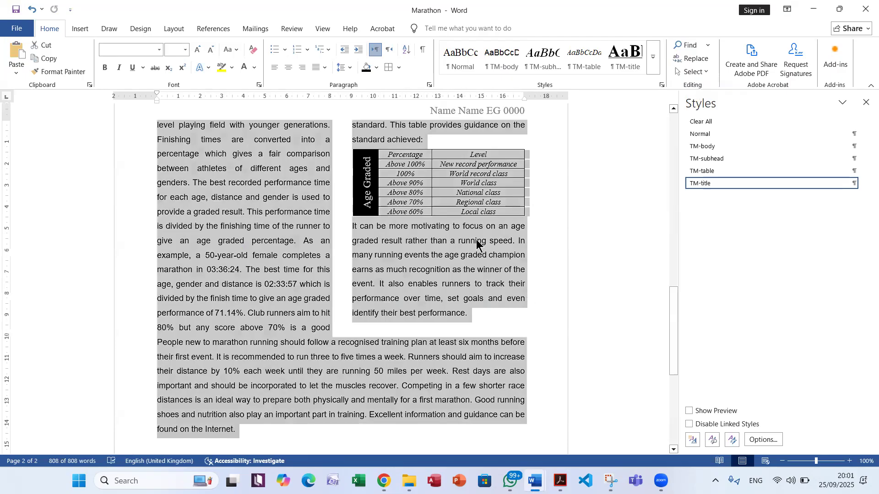
{"action": "right_click", "coordinate": [437, 258]}
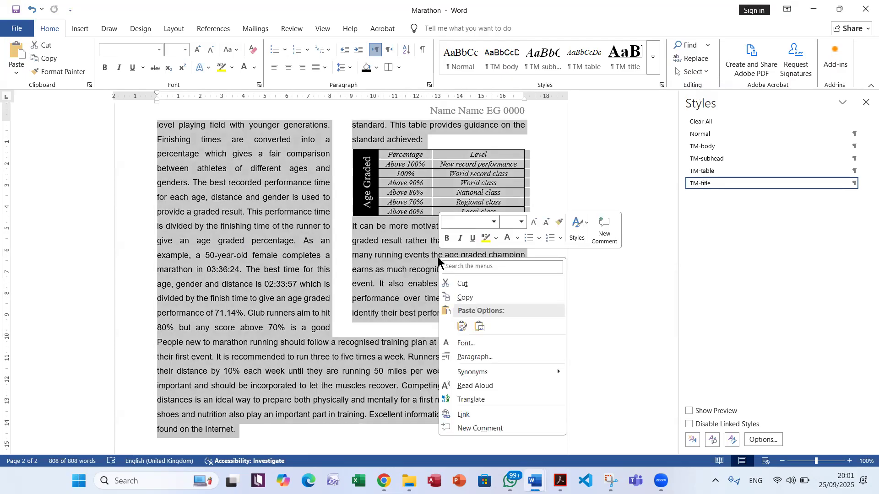
{"action": "left_click", "coordinate": [501, 356]}
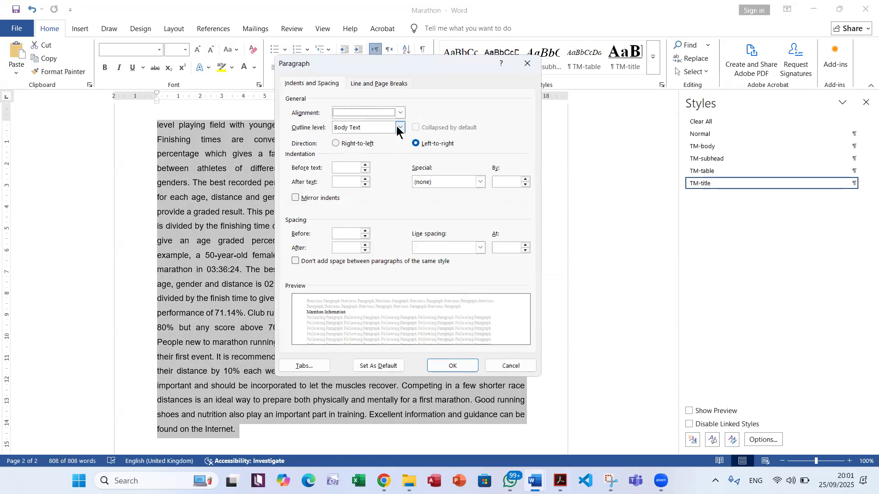
{"action": "left_click", "coordinate": [369, 84]}
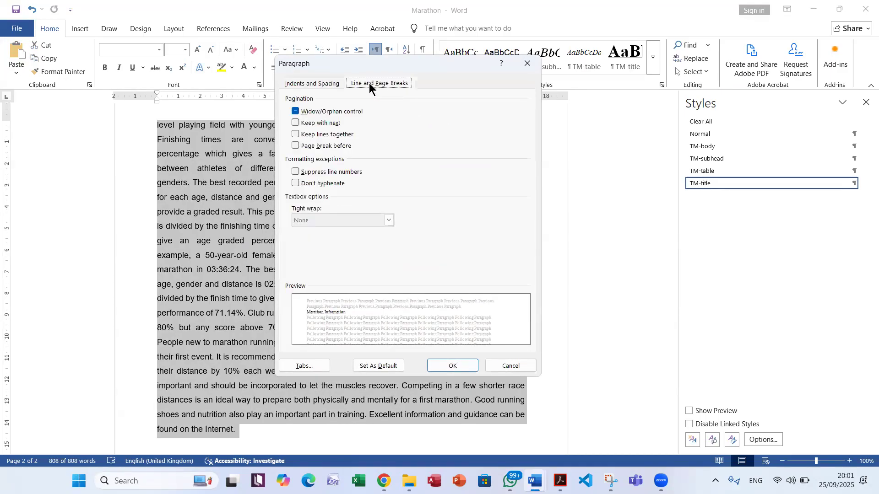
{"action": "left_click", "coordinate": [294, 113]}
{"action": "left_click", "coordinate": [452, 365]}
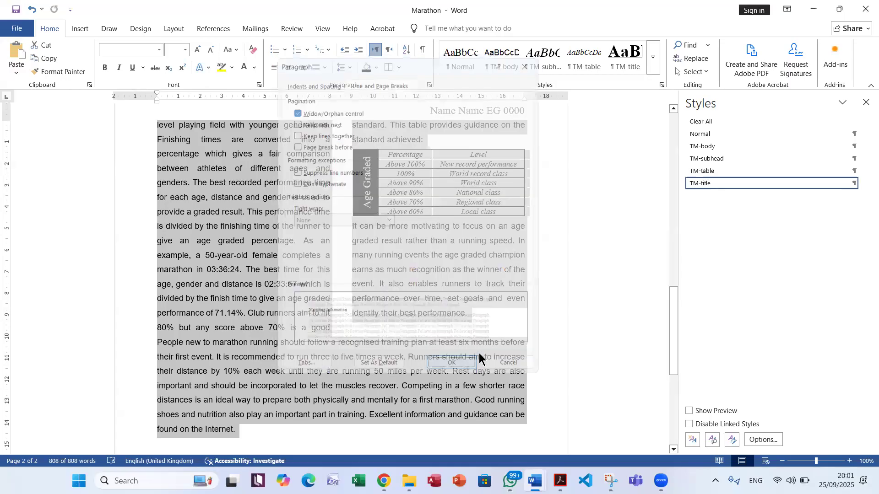
Review both pages for widows, orphans and blank pages, including the lines above the Age Graded table, and save the document
{"action": "scroll", "coordinate": [486, 356], "scroll_direction": "up", "scroll_amount": 7}
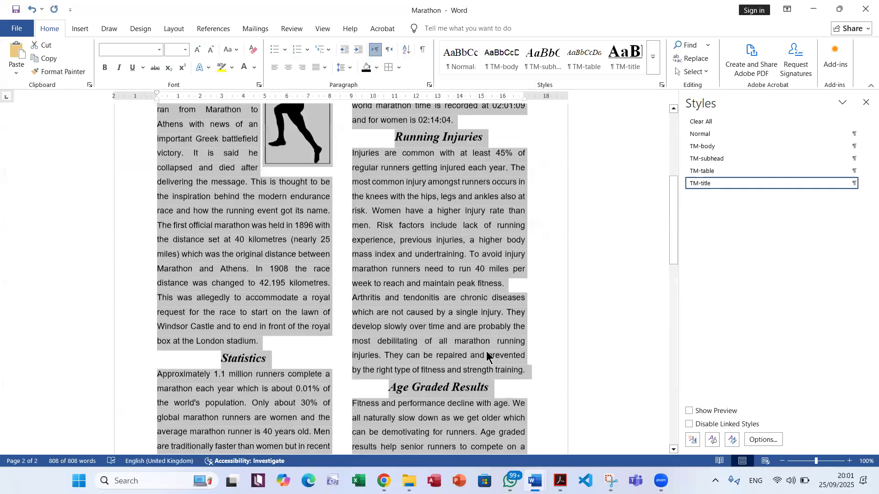
{"action": "scroll", "coordinate": [487, 355], "scroll_direction": "up", "scroll_amount": 5}
{"action": "scroll", "coordinate": [487, 353], "scroll_direction": "down", "scroll_amount": 10}
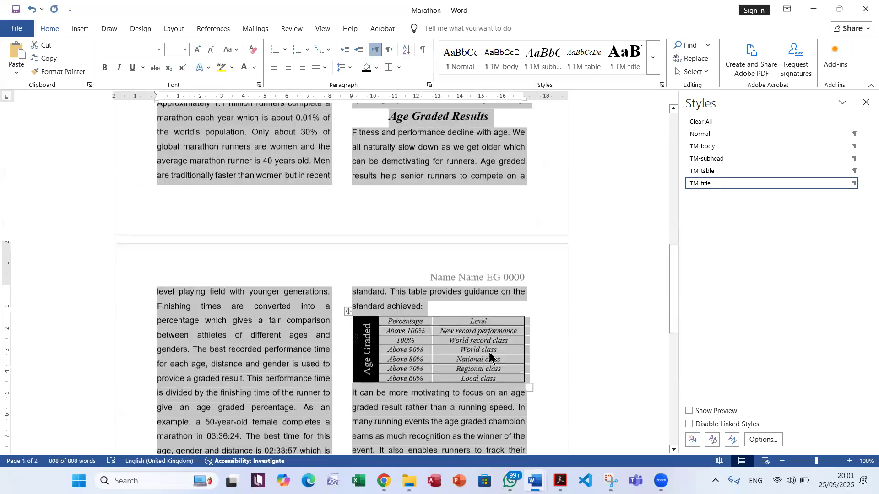
{"action": "scroll", "coordinate": [489, 352], "scroll_direction": "down", "scroll_amount": 5}
{"action": "scroll", "coordinate": [488, 353], "scroll_direction": "up", "scroll_amount": 2}
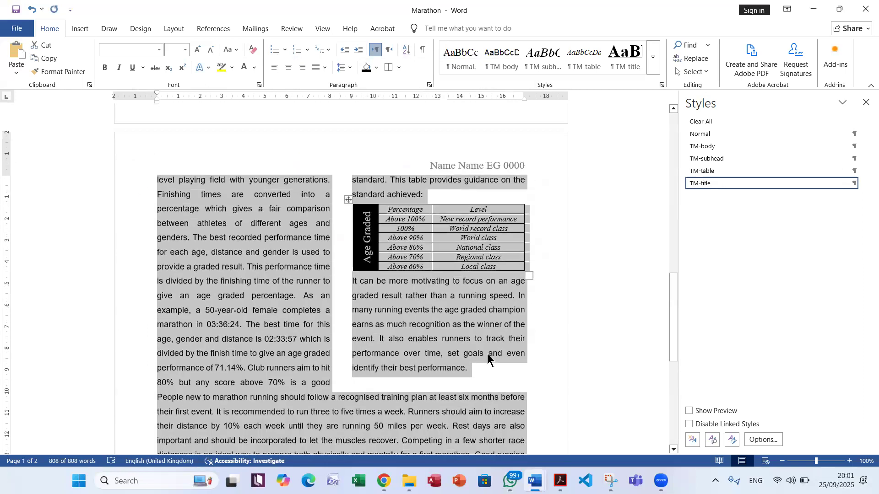
{"action": "left_click", "coordinate": [412, 196]}
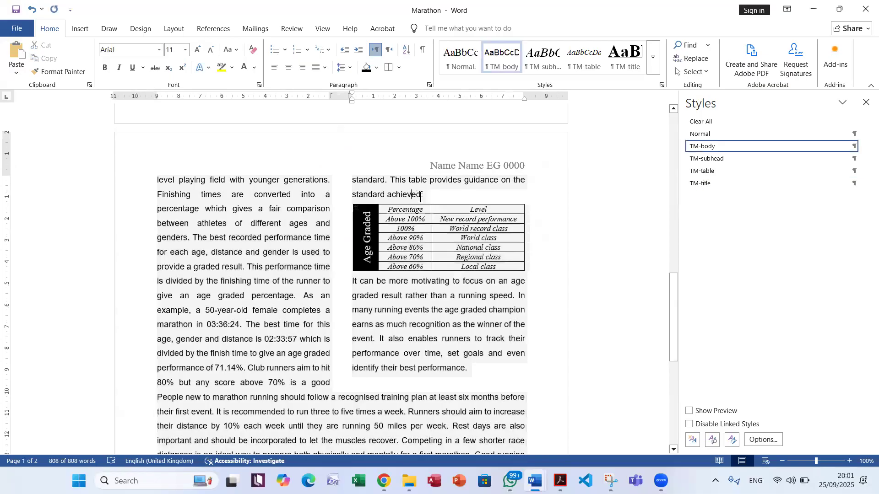
{"action": "left_click_drag", "start_coordinate": [422, 196], "coordinate": [351, 195]}
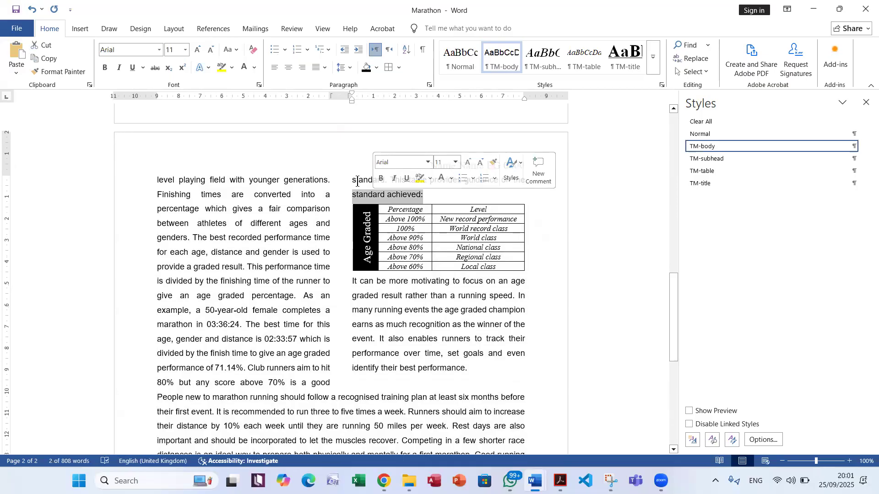
{"action": "scroll", "coordinate": [357, 181], "scroll_direction": "down", "scroll_amount": 5}
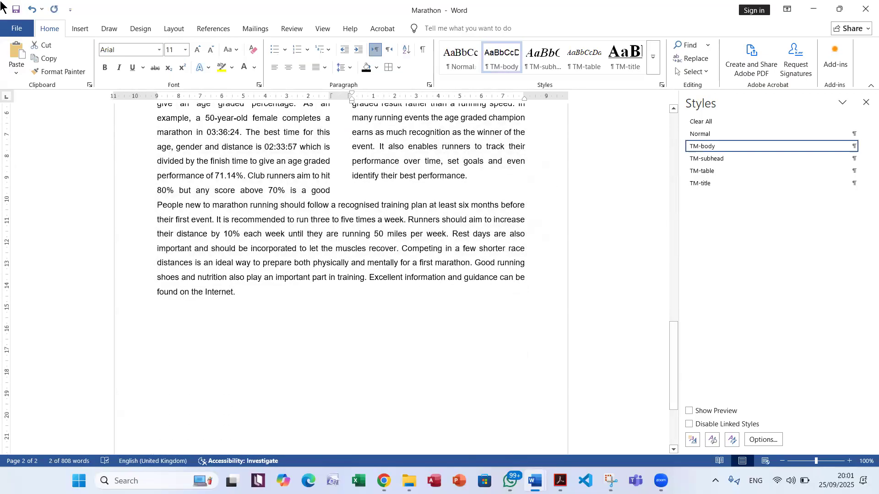
{"action": "left_click", "coordinate": [19, 14]}
Switch to the exam PDF and highlight question 13's requirements on maintaining the original styles and consistent spacing
{"action": "key", "text": "alt+Tab"}
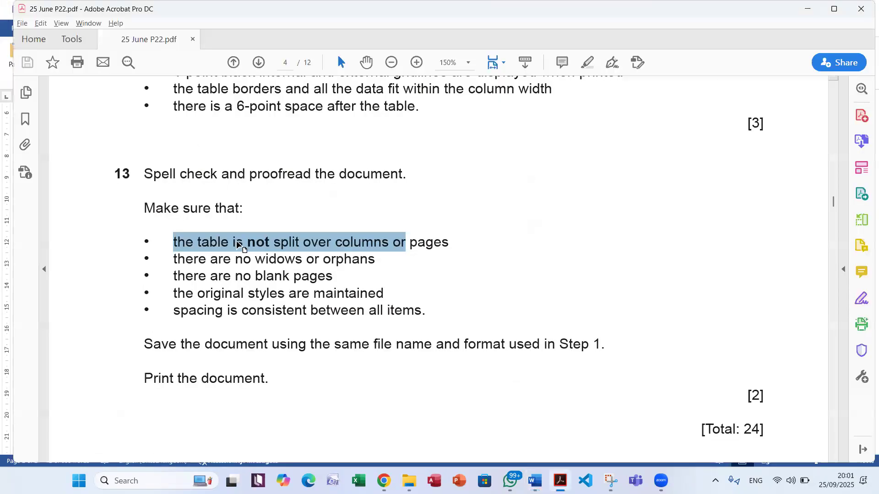
{"action": "left_click_drag", "start_coordinate": [249, 293], "coordinate": [356, 289]}
{"action": "left_click_drag", "start_coordinate": [173, 311], "coordinate": [365, 311]}
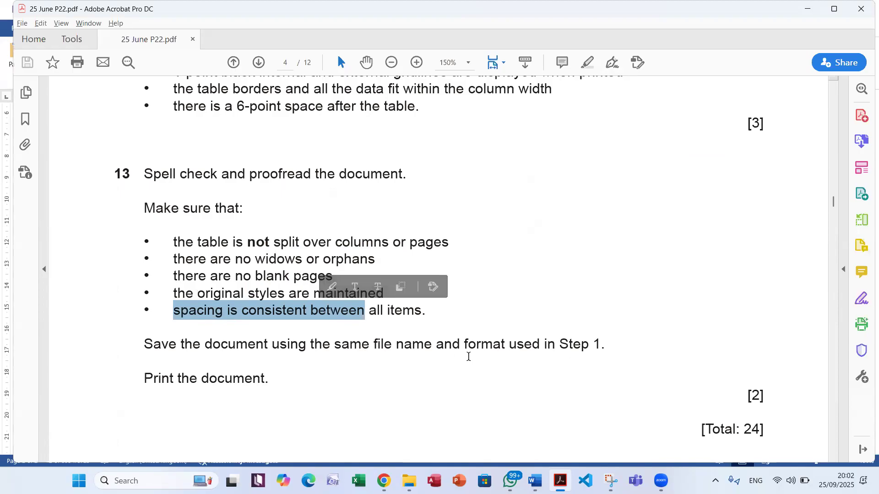
Glance at the Marathon document in Word, then read question 13's save and print instructions in the exam PDF
{"action": "key", "text": "alt+Tab"}
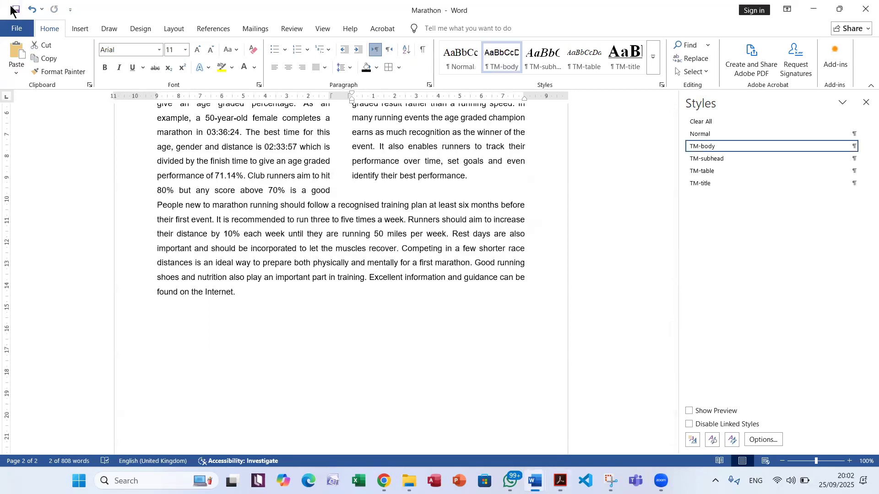
{"action": "key", "text": "alt+Tab"}
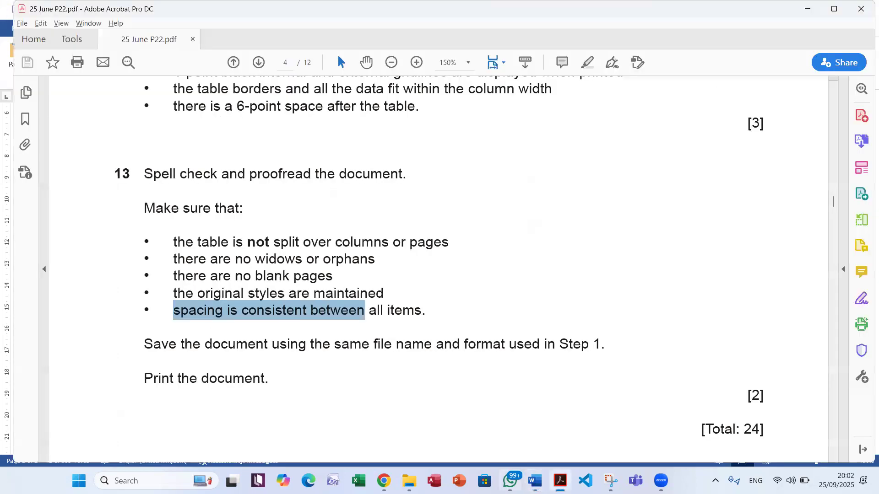
{"action": "scroll", "coordinate": [316, 389], "scroll_direction": "down", "scroll_amount": 1}
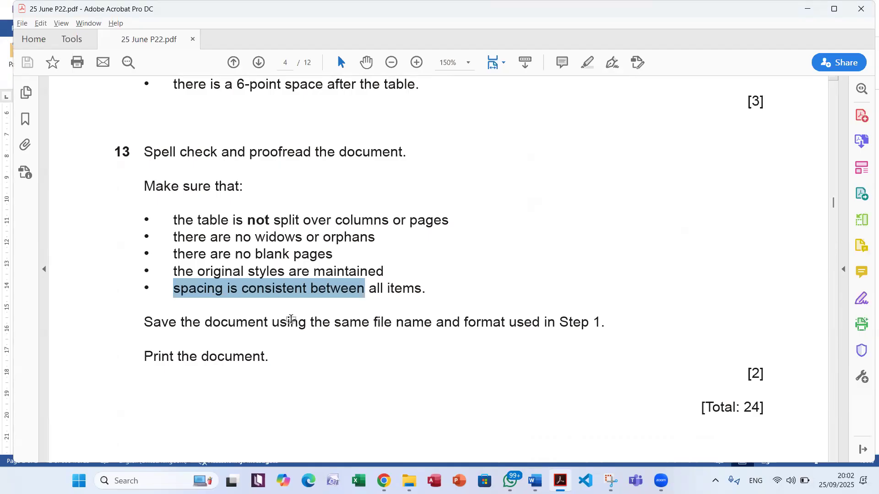
Return to Word and print all pages of the Marathon document using the Microsoft Print to PDF printer
{"action": "key", "text": "alt+Tab"}
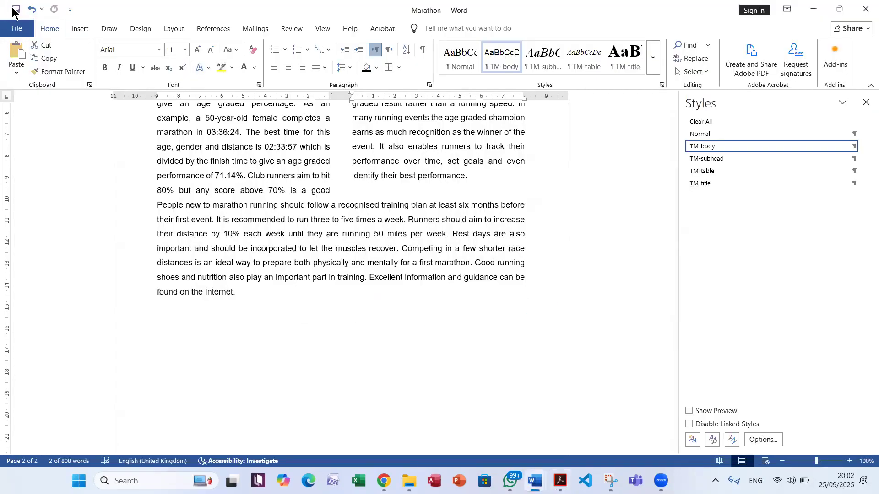
{"action": "left_click", "coordinate": [16, 28]}
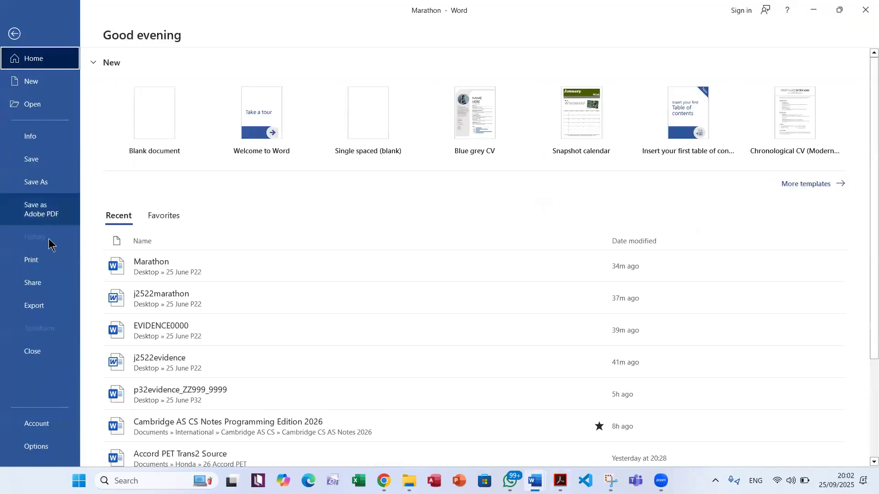
{"action": "left_click", "coordinate": [52, 258]}
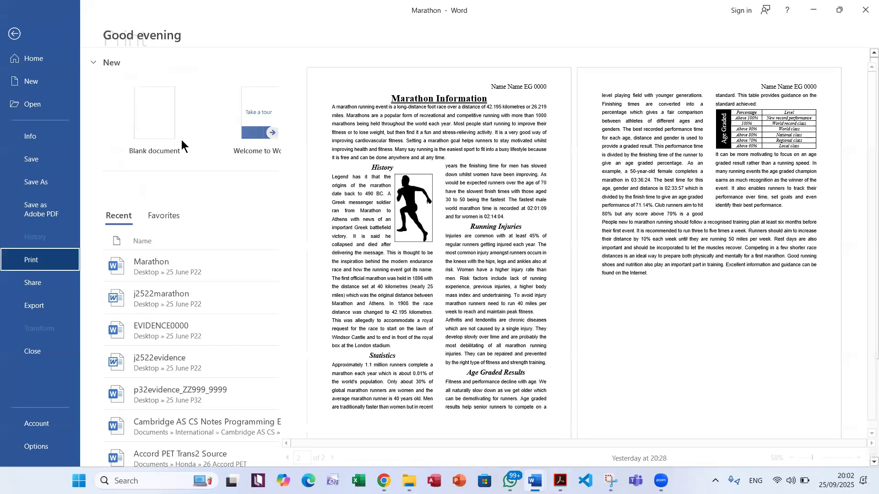
{"action": "left_click", "coordinate": [199, 150]}
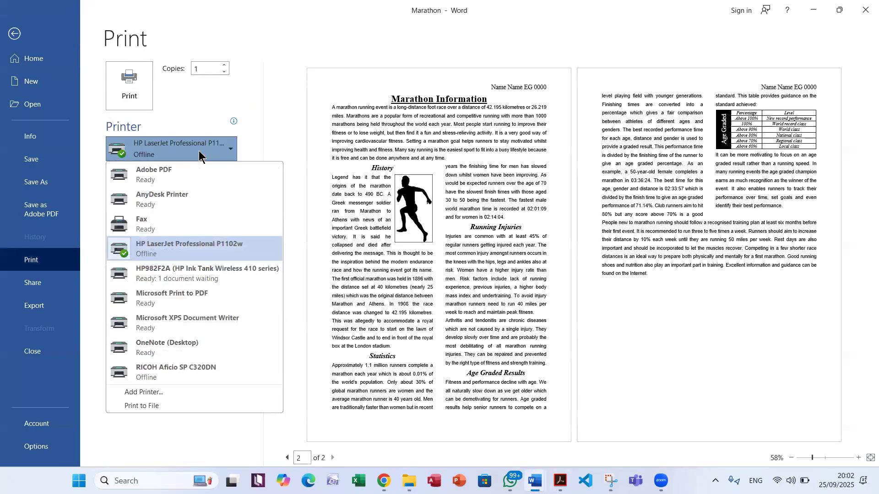
{"action": "left_click", "coordinate": [208, 297]}
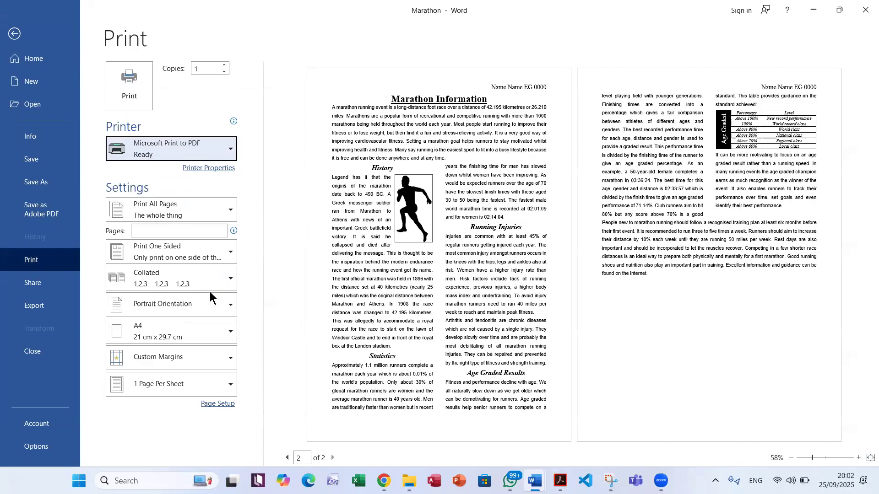
{"action": "left_click", "coordinate": [125, 98]}
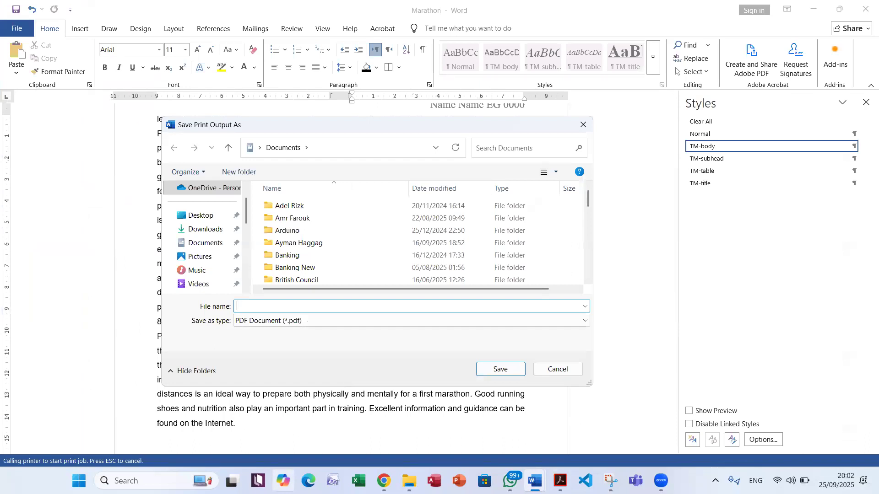
Save the print output as a PDF named "step 13" in the 25 June P22 folder on the Desktop, checking the question number in the exam paper
{"action": "left_click", "coordinate": [199, 216]}
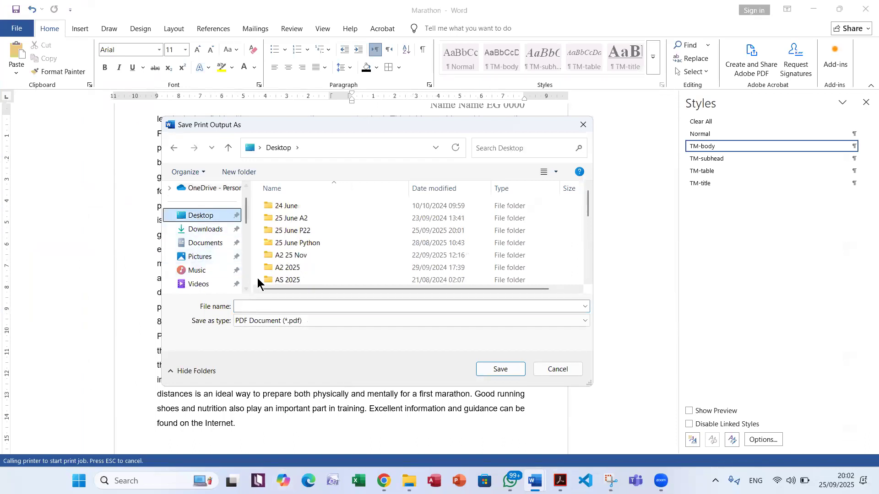
{"action": "left_click", "coordinate": [305, 223]}
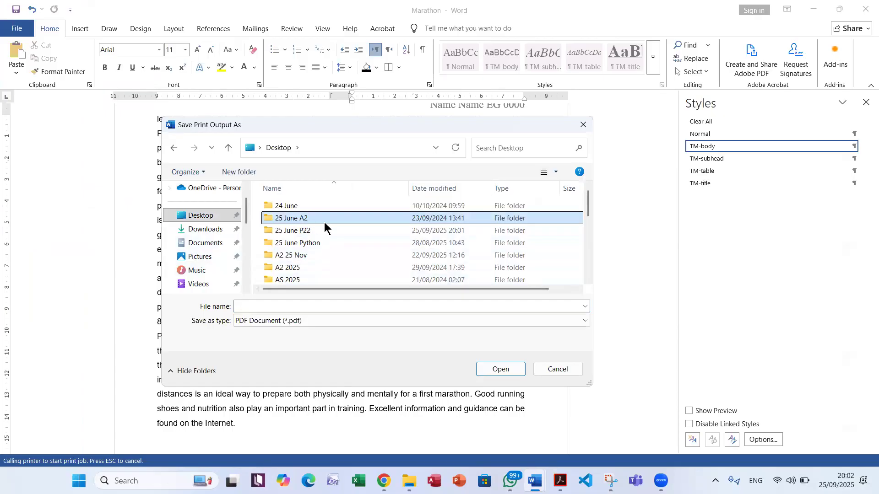
{"action": "left_click", "coordinate": [328, 234]}
{"action": "double_click", "coordinate": [326, 230]}
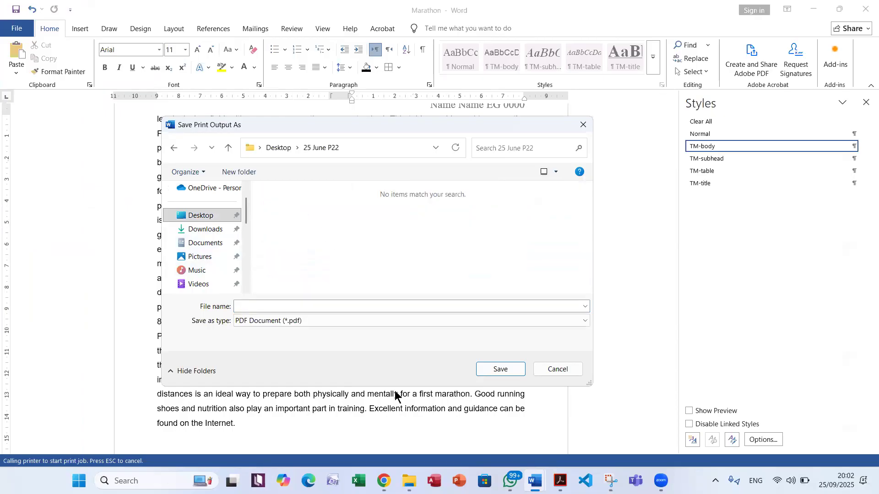
{"action": "key", "text": "alt+Tab"}
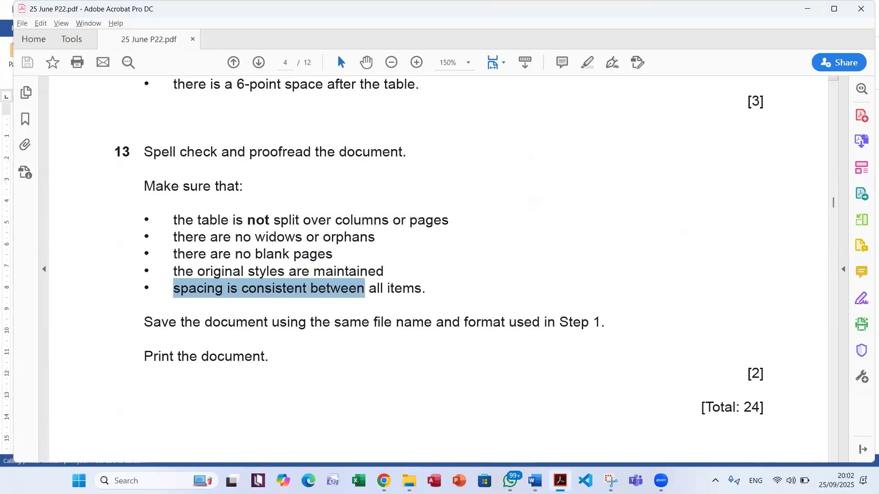
{"action": "left_click", "coordinate": [560, 481]}
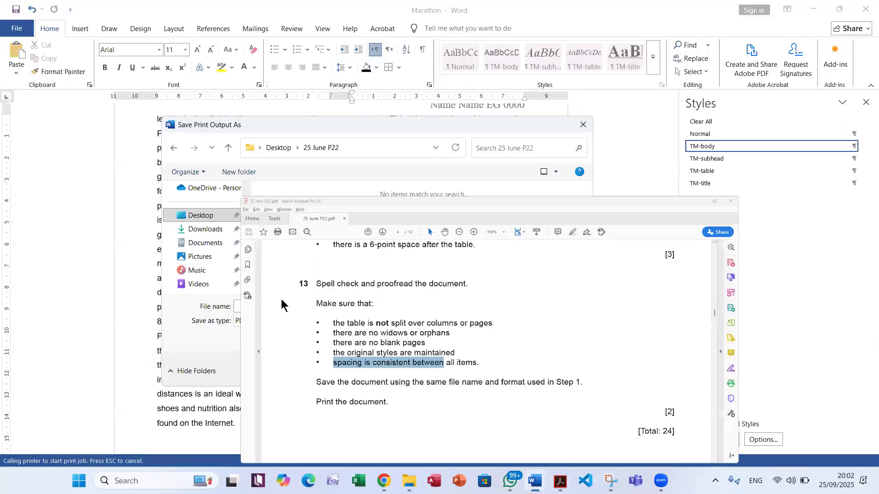
{"action": "type", "text": "step"}
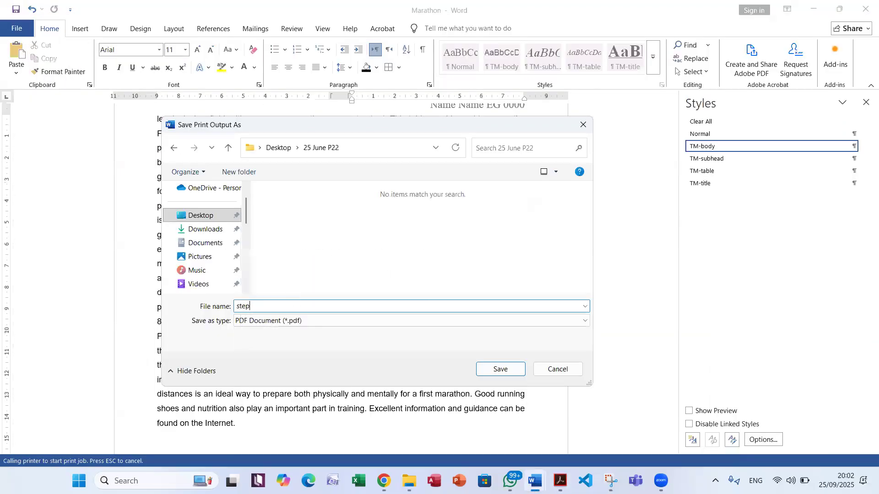
{"action": "type", "text": " 13"}
{"action": "left_click", "coordinate": [499, 369]}
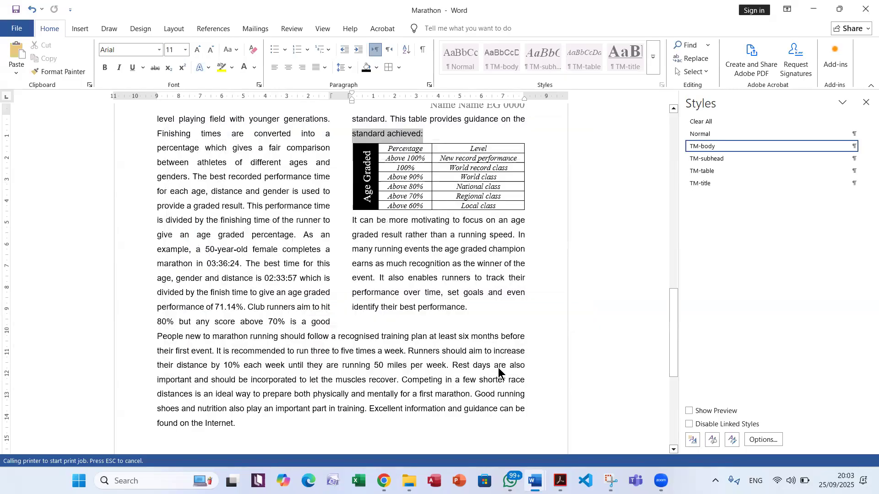
Open the step 13 PDF from the 25 June P22 folder and review the printed layout of both pages
{"action": "left_click", "coordinate": [408, 480]}
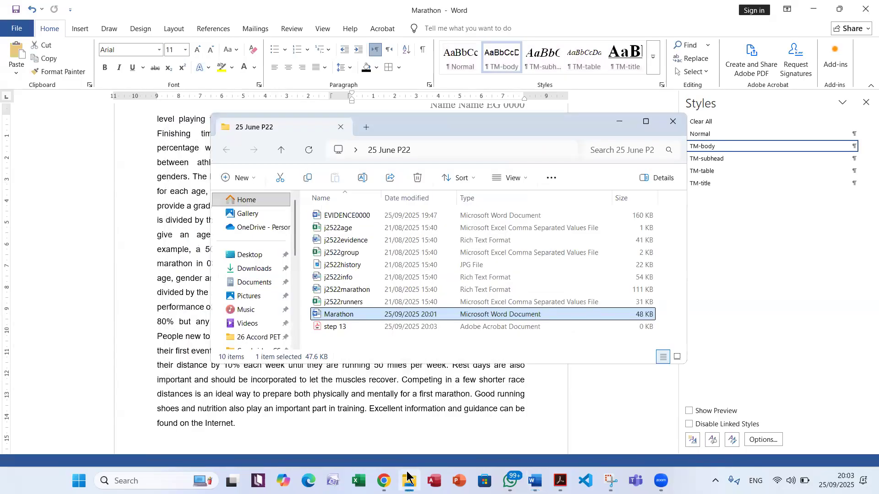
{"action": "left_click", "coordinate": [360, 328]}
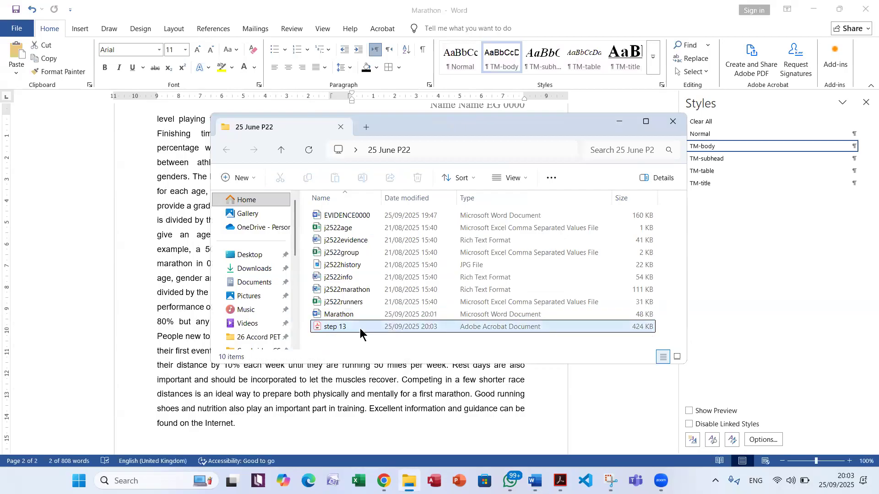
{"action": "double_click", "coordinate": [360, 328]}
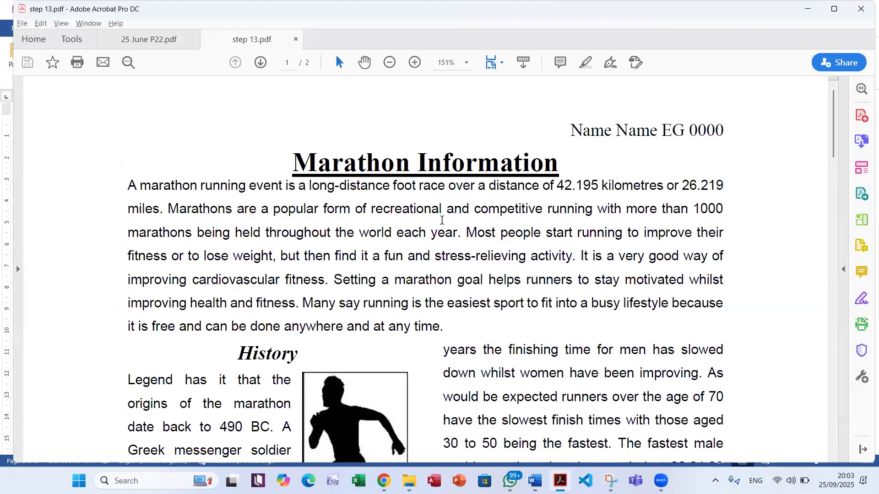
{"action": "scroll", "coordinate": [437, 252], "scroll_direction": "down", "scroll_amount": 3}
{"action": "scroll", "coordinate": [457, 265], "scroll_direction": "down", "scroll_amount": 18}
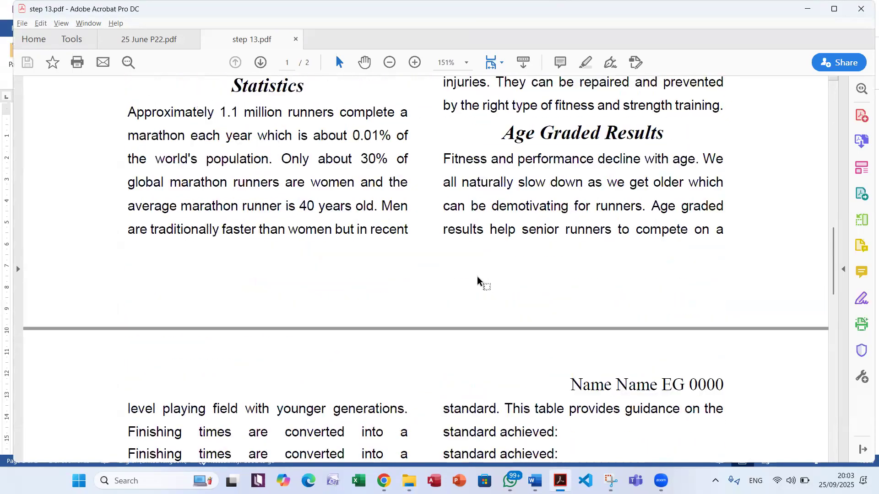
{"action": "scroll", "coordinate": [487, 281], "scroll_direction": "down", "scroll_amount": 10}
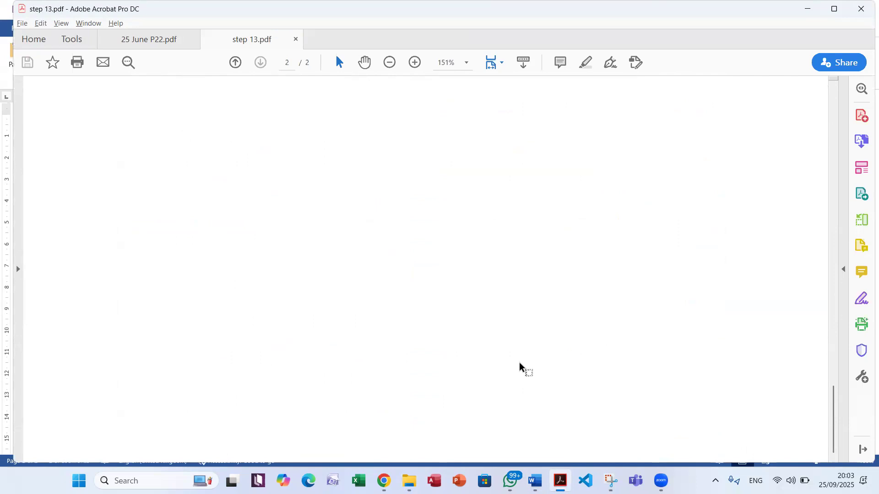
{"action": "left_click", "coordinate": [474, 473]}
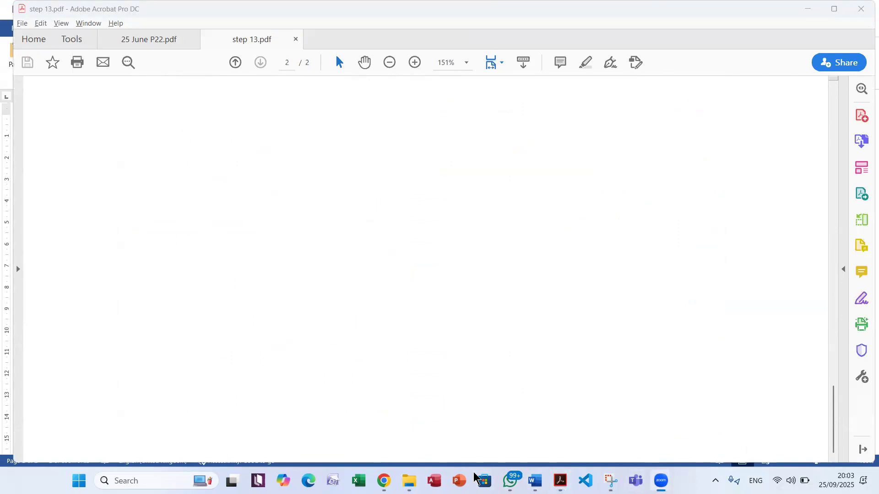